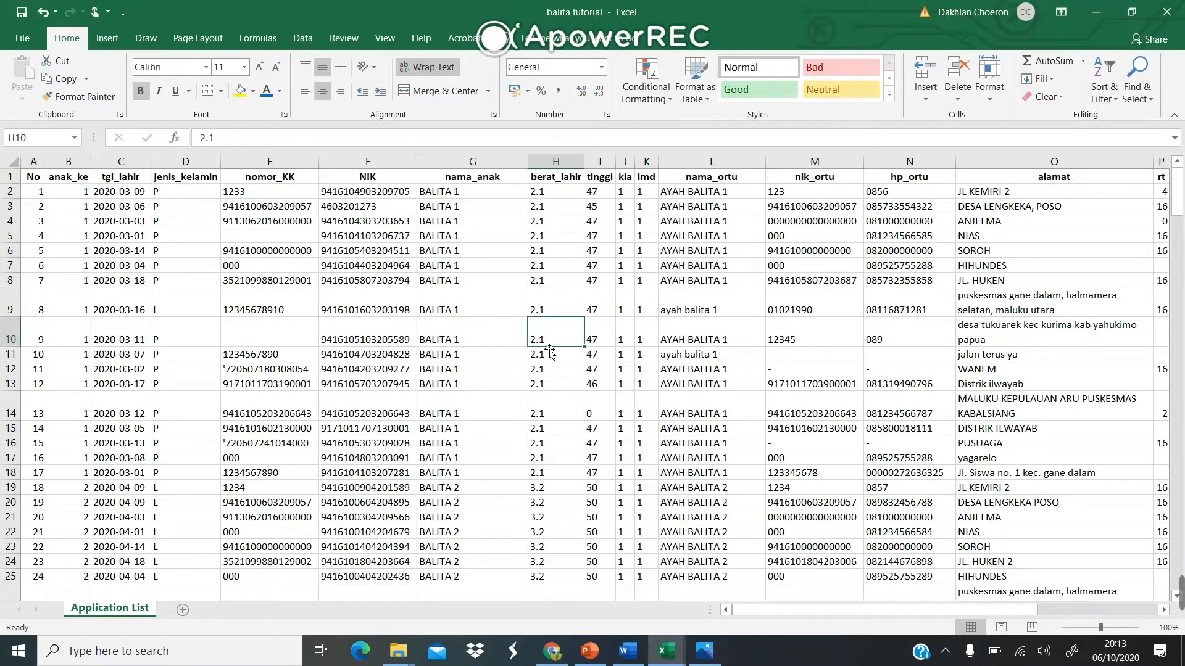
# In Excel, check the tgl_lahir column's Text format, the berat_lahir values and the imd value in K11.
pyautogui.click(143, 164)
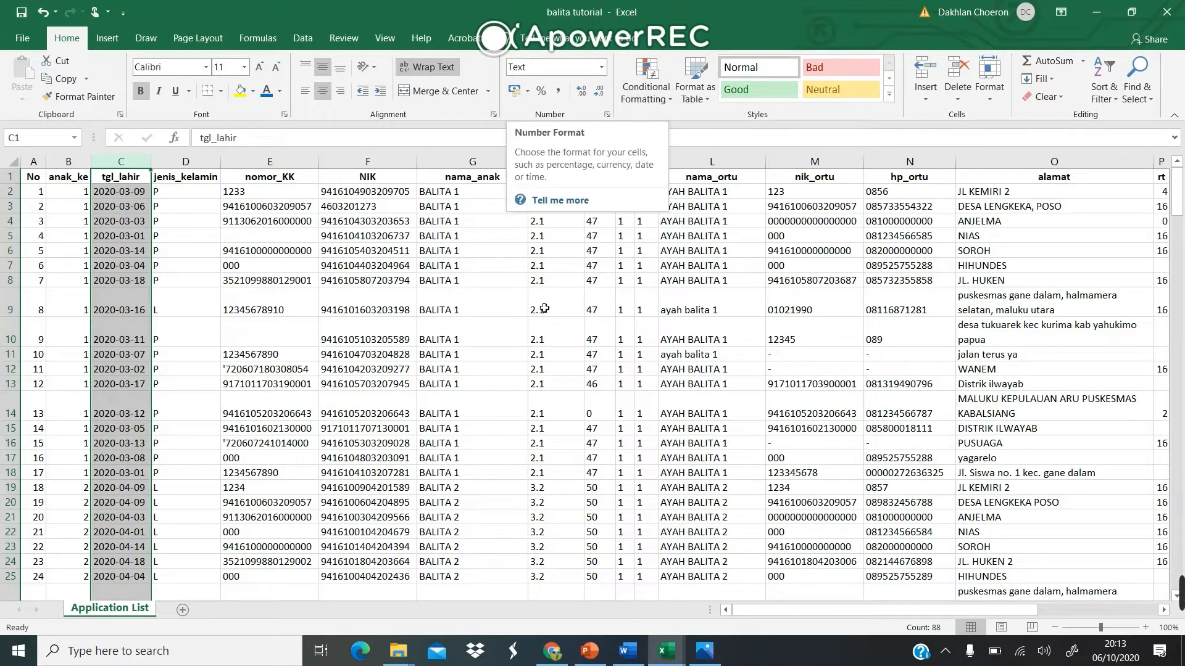
pyautogui.moveTo(558, 309); pyautogui.dragTo(850, 263)
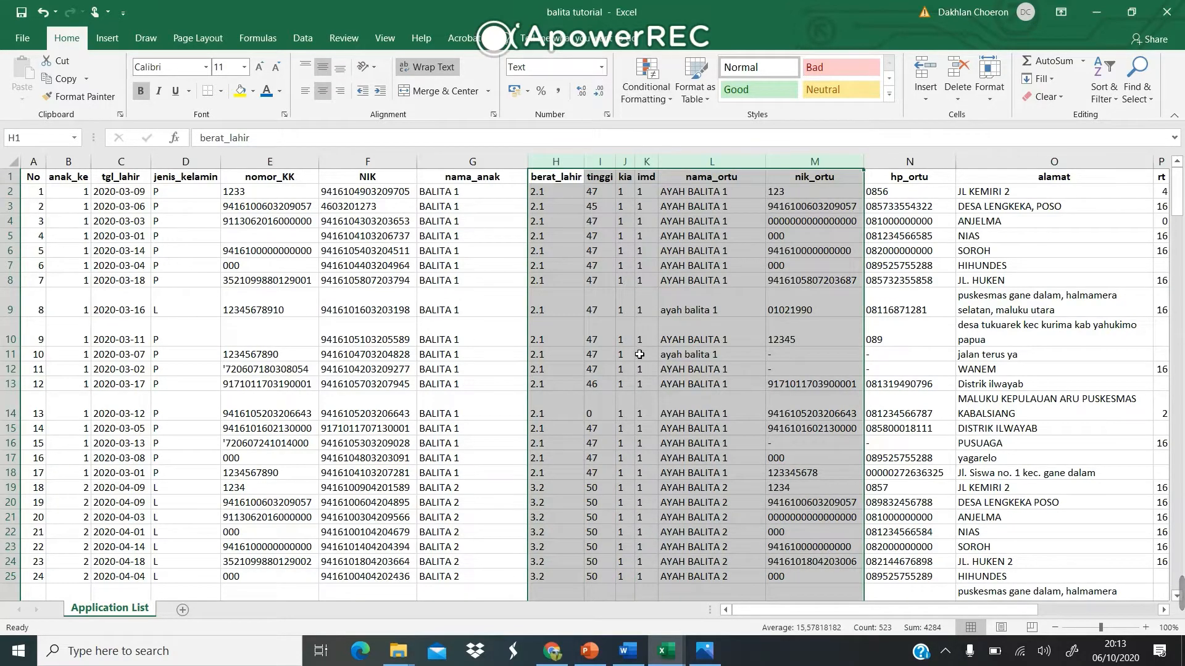
pyautogui.click(639, 354)
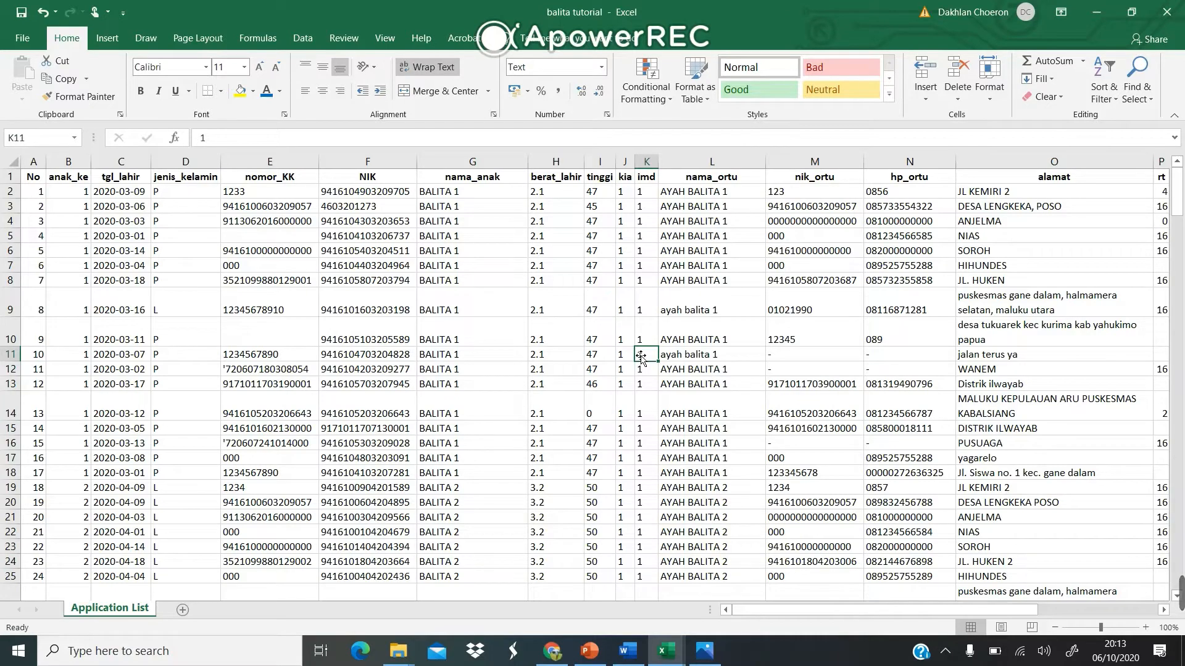
pyautogui.hscroll(3, 640, 357)
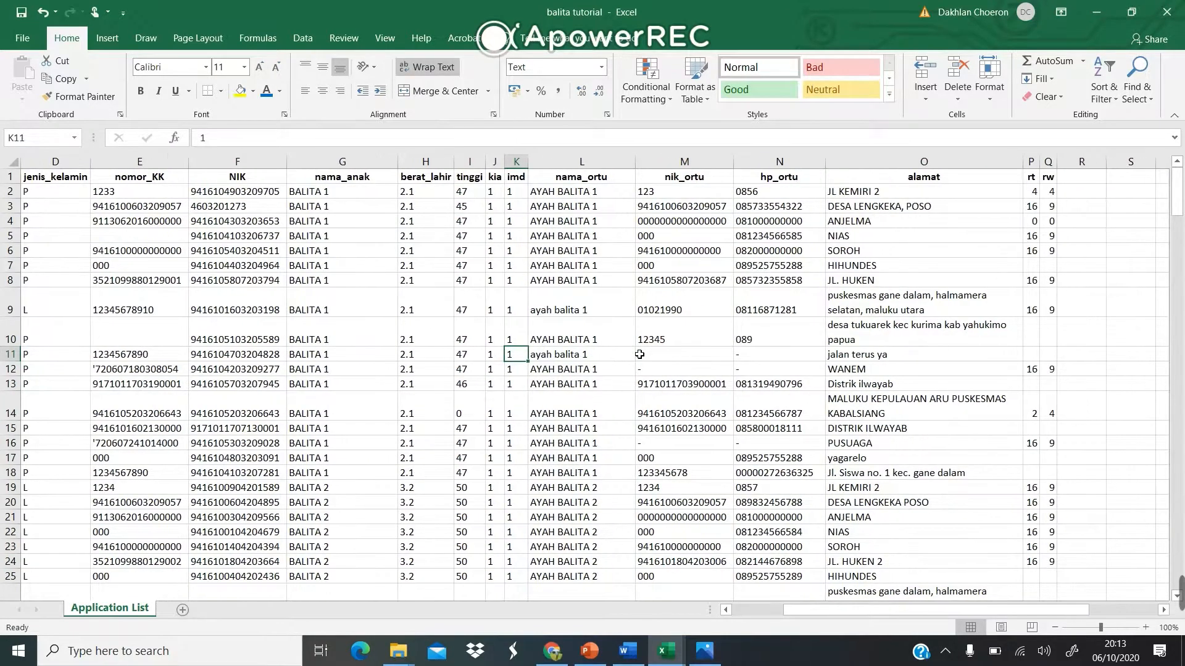
pyautogui.hscroll(-3, 641, 355)
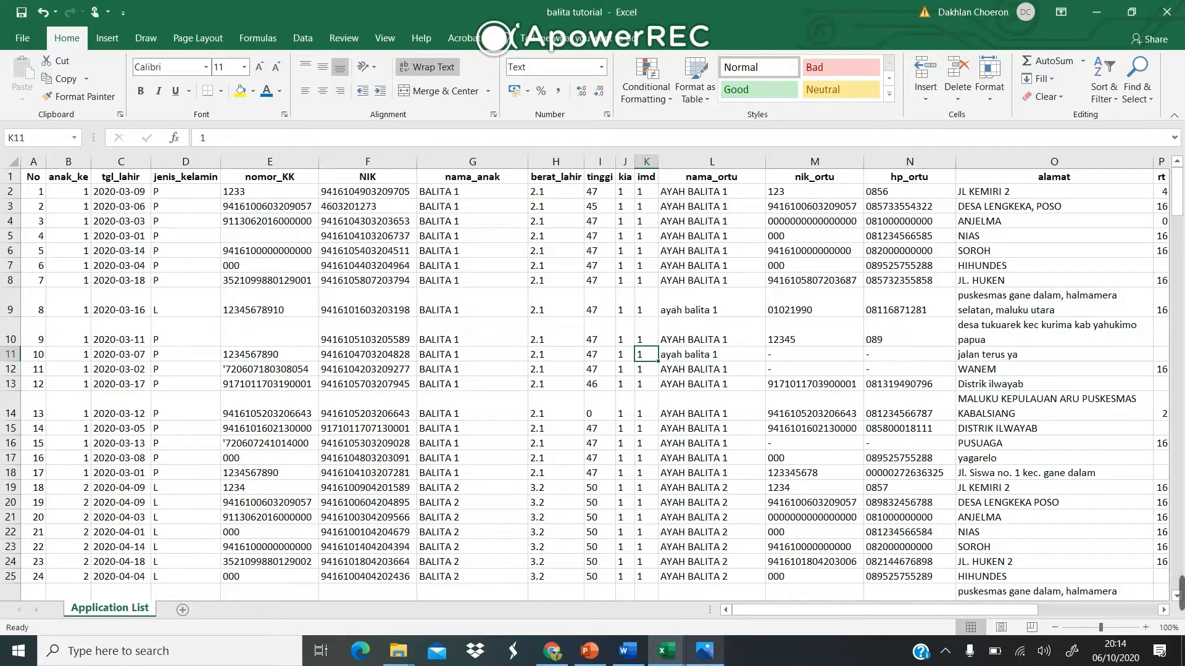
pyautogui.moveTo(705, 649)
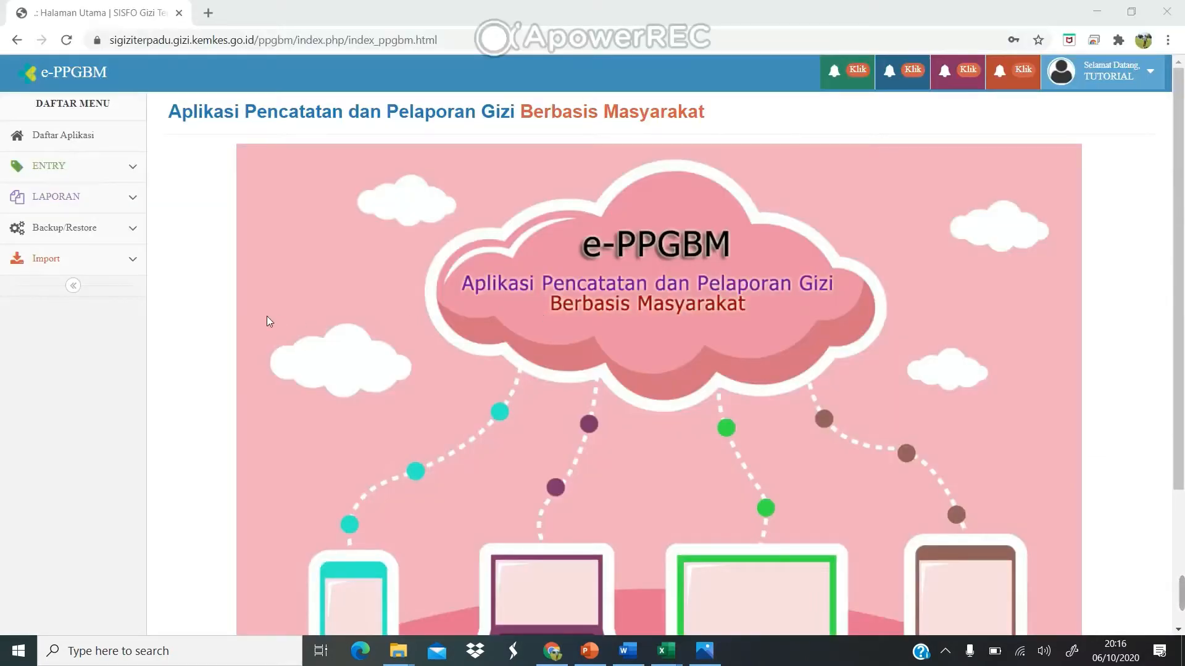
# Open the Import Identitas Balita page from the Import menu.
pyautogui.click(132, 263)
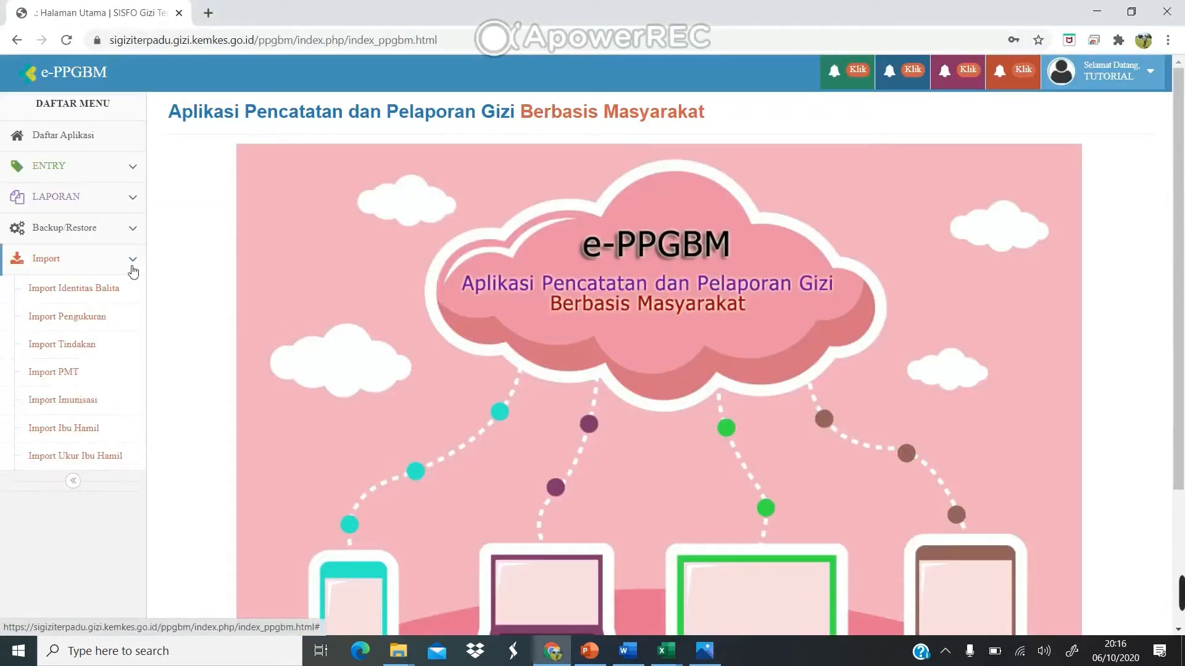
pyautogui.click(94, 290)
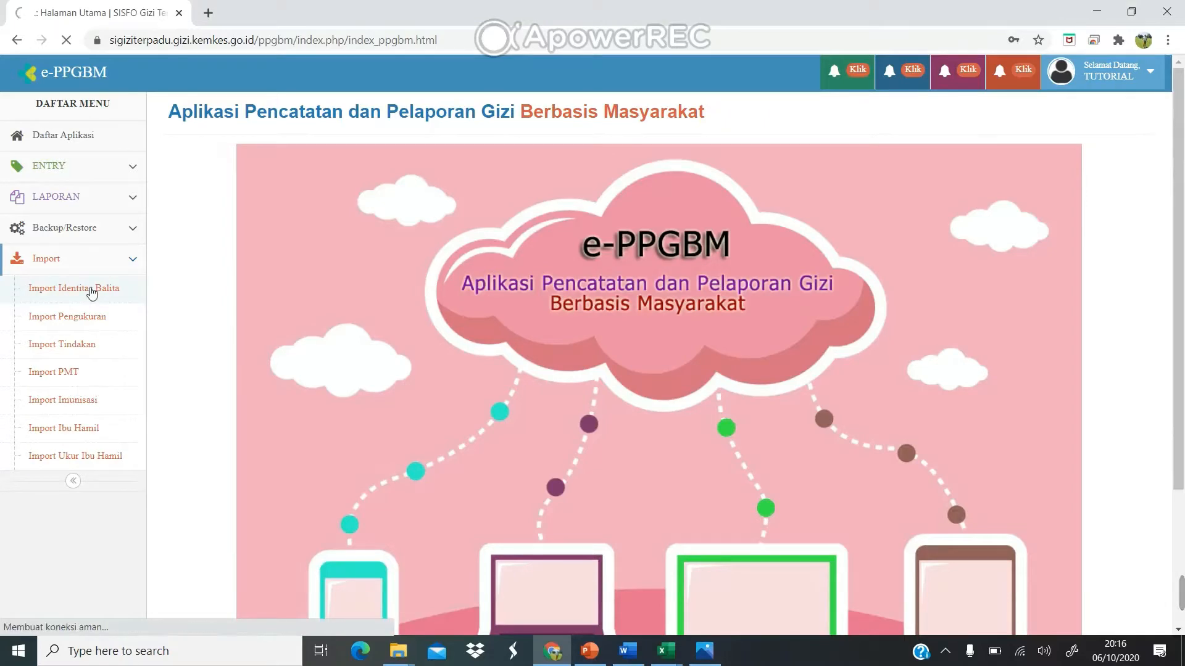
pyautogui.scroll(-3, 225, 307)
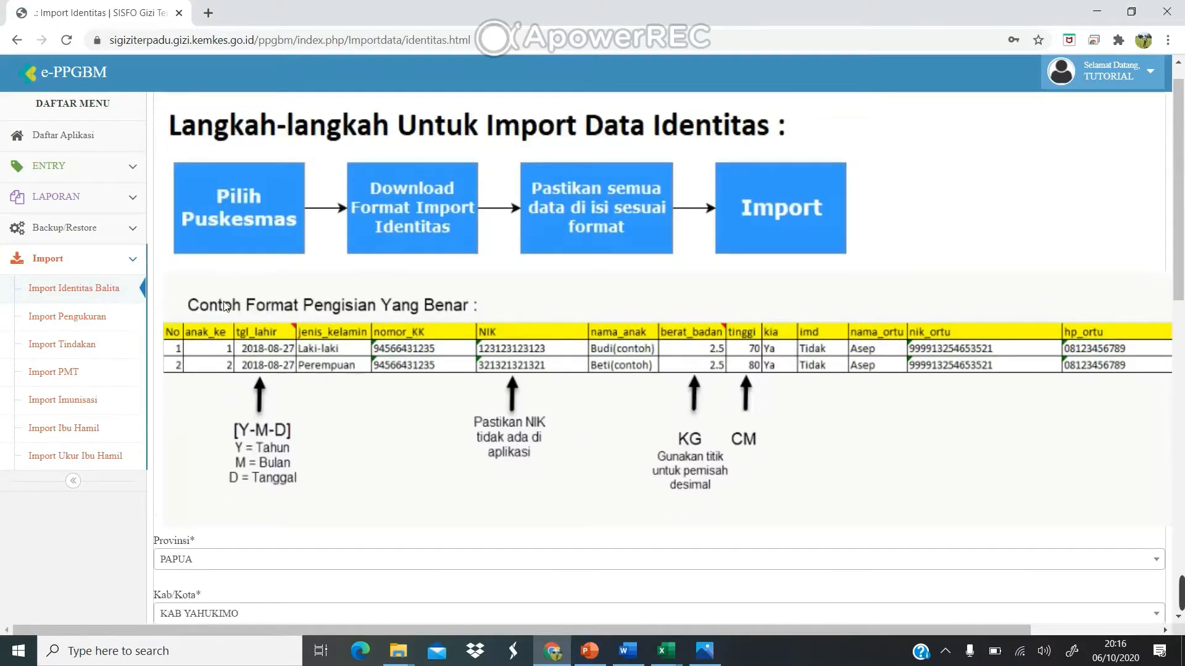
pyautogui.scroll(-4, 223, 306)
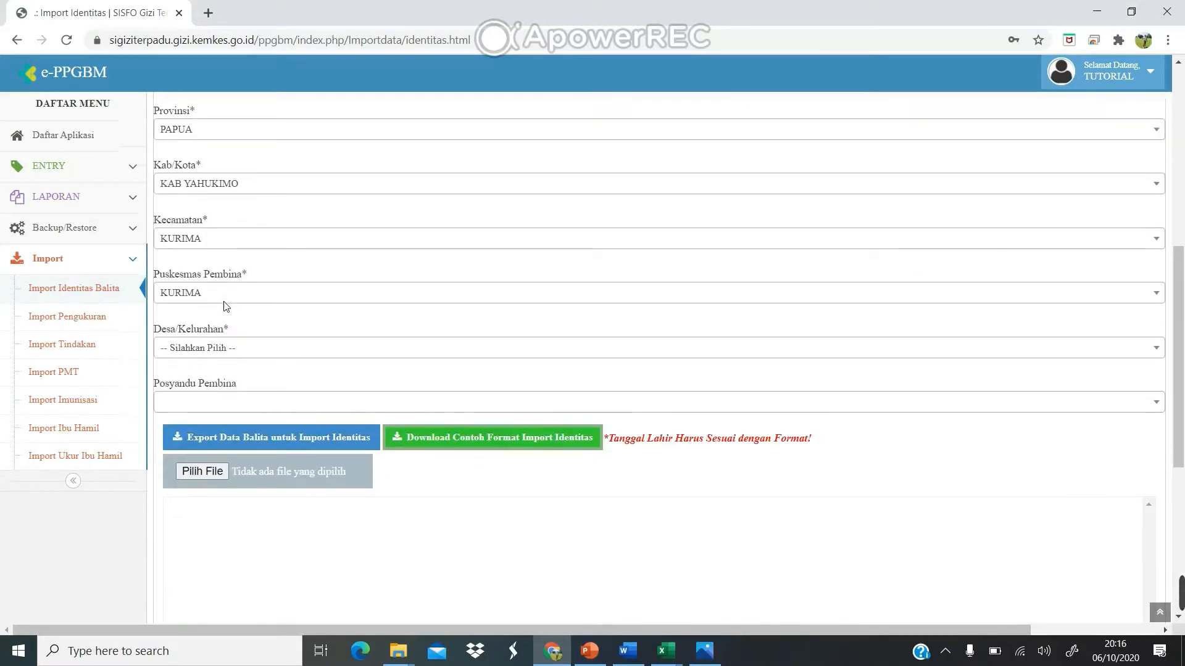
# Set Desa/Kelurahan to IBIROMA and Posyandu Pembina to Posyandu Ibiroma.
pyautogui.click(279, 347)
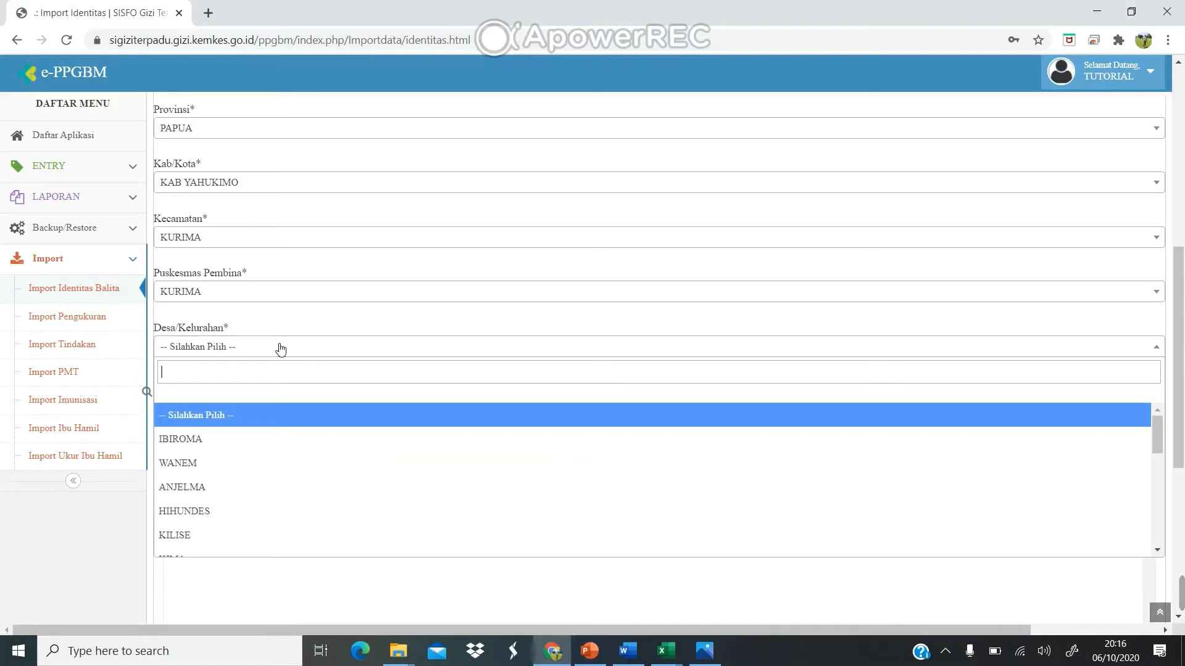
pyautogui.click(247, 439)
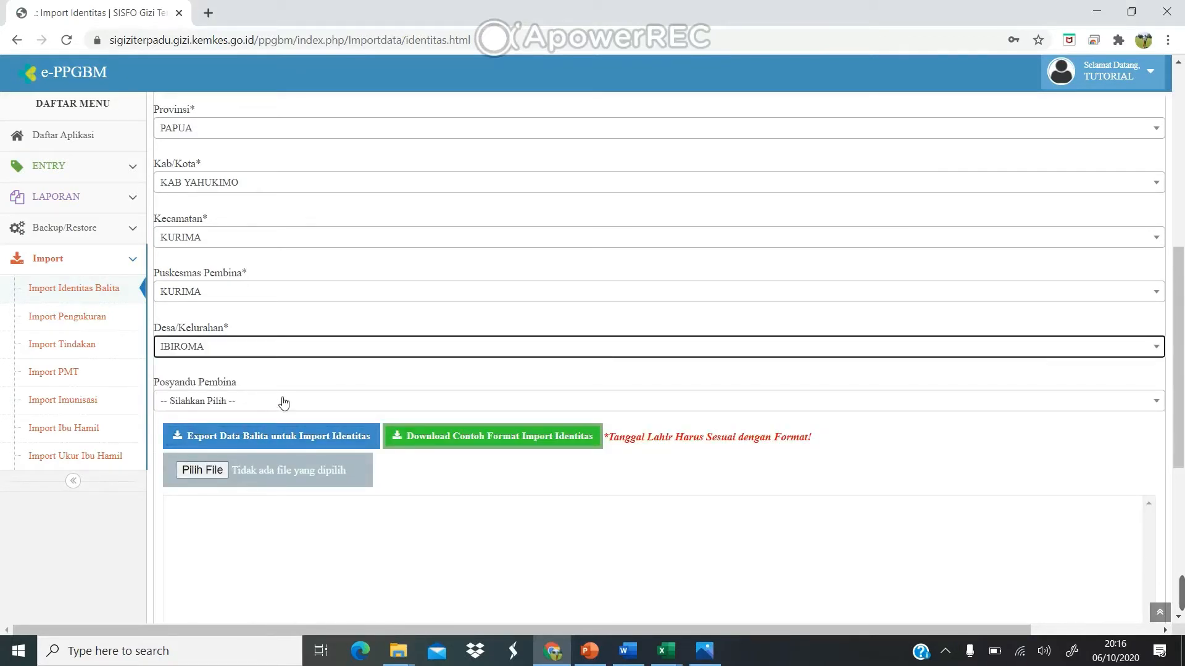
pyautogui.click(283, 402)
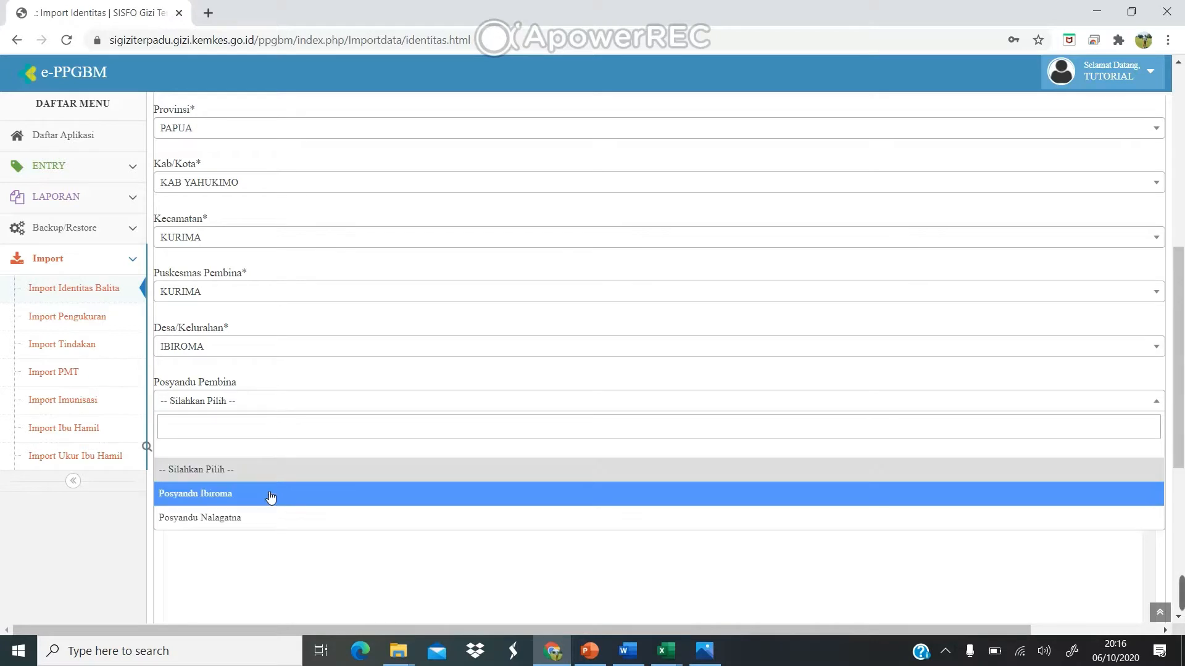
pyautogui.click(271, 495)
pyautogui.scroll(-1, 400, 532)
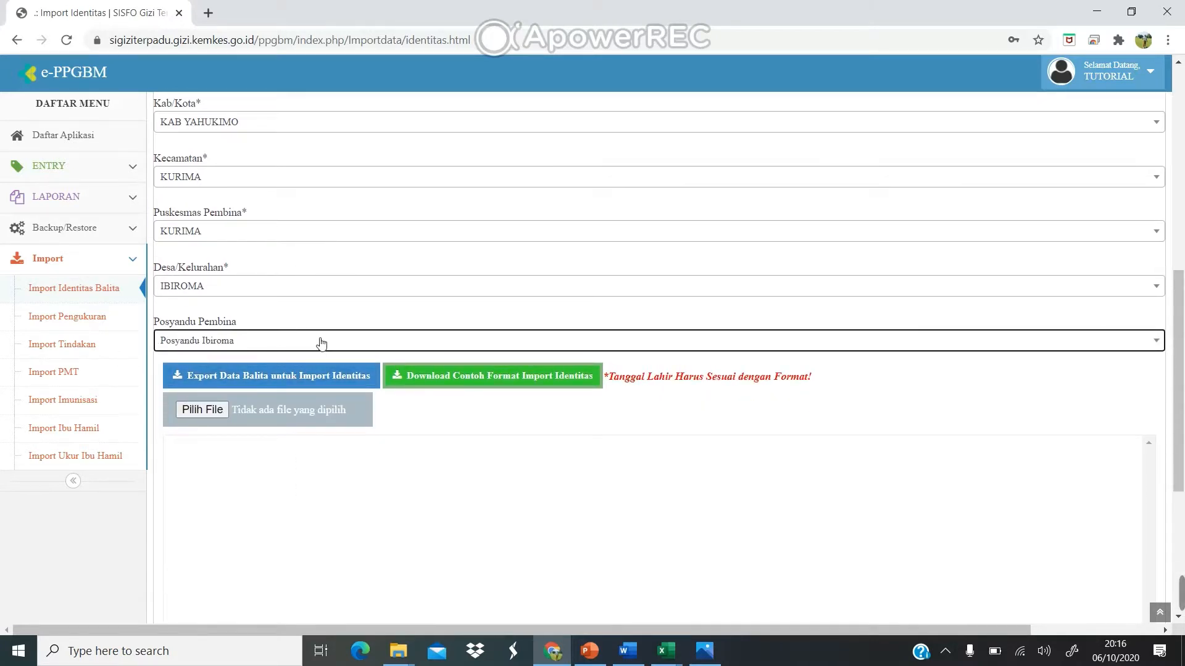
pyautogui.scroll(-3, 375, 495)
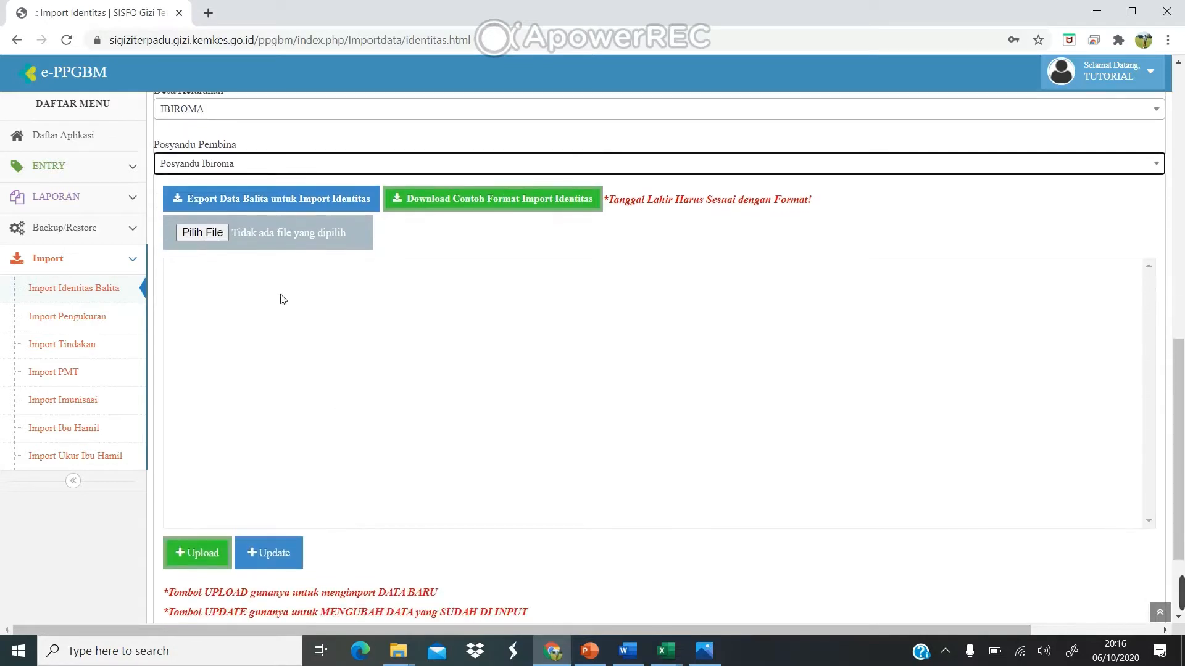
# Load balita tutorial.xls into the import form, review its preview table, and upload it.
pyautogui.click(216, 238)
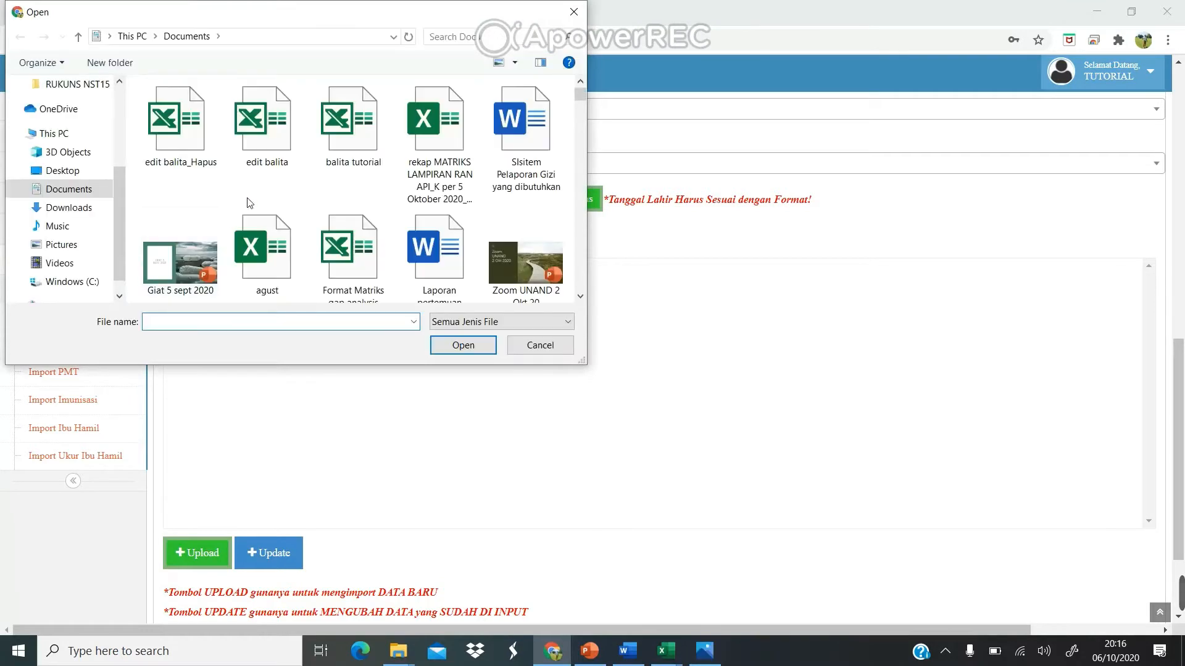
pyautogui.click(350, 126)
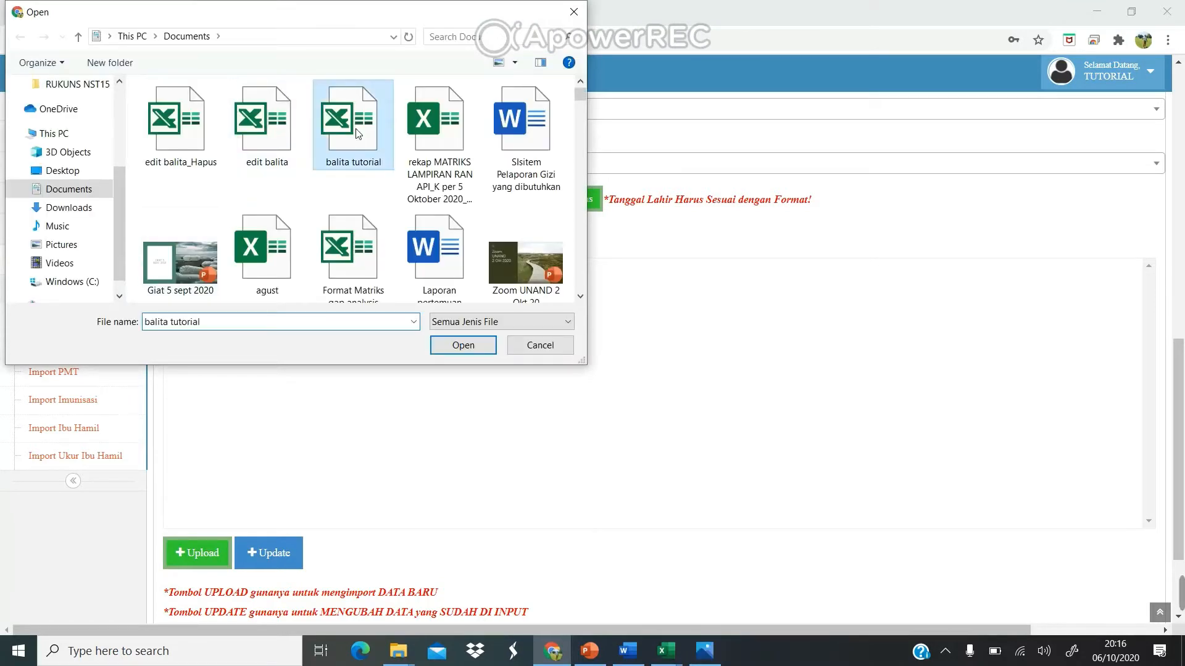
pyautogui.click(463, 346)
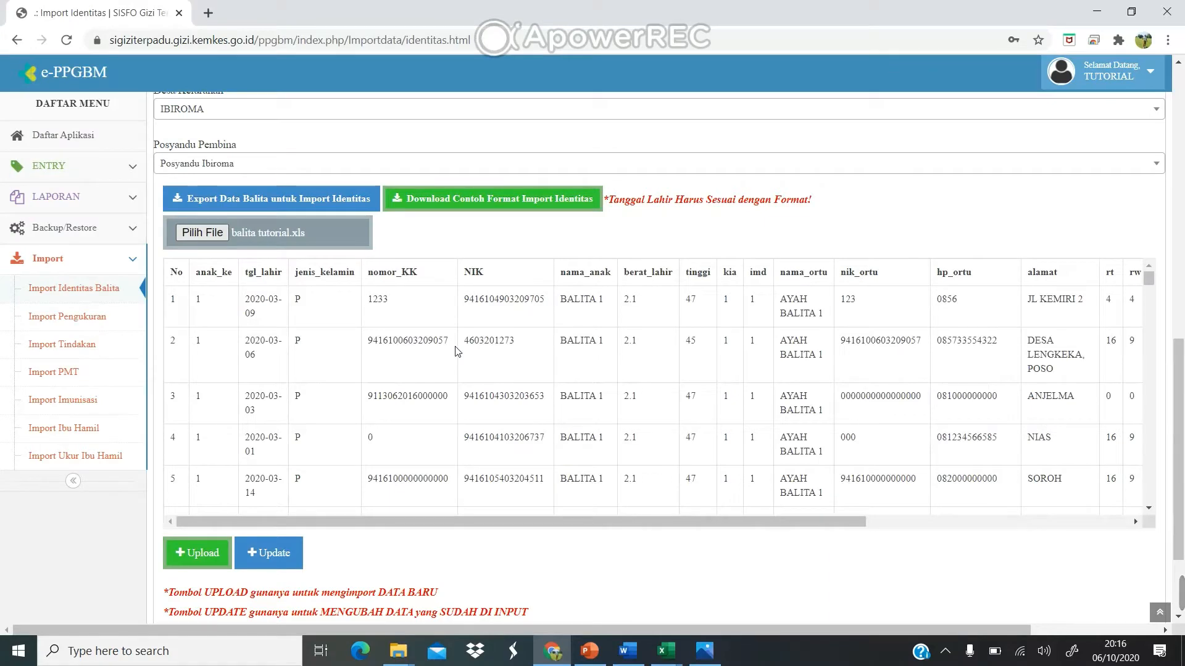
pyautogui.scroll(-15, 456, 351)
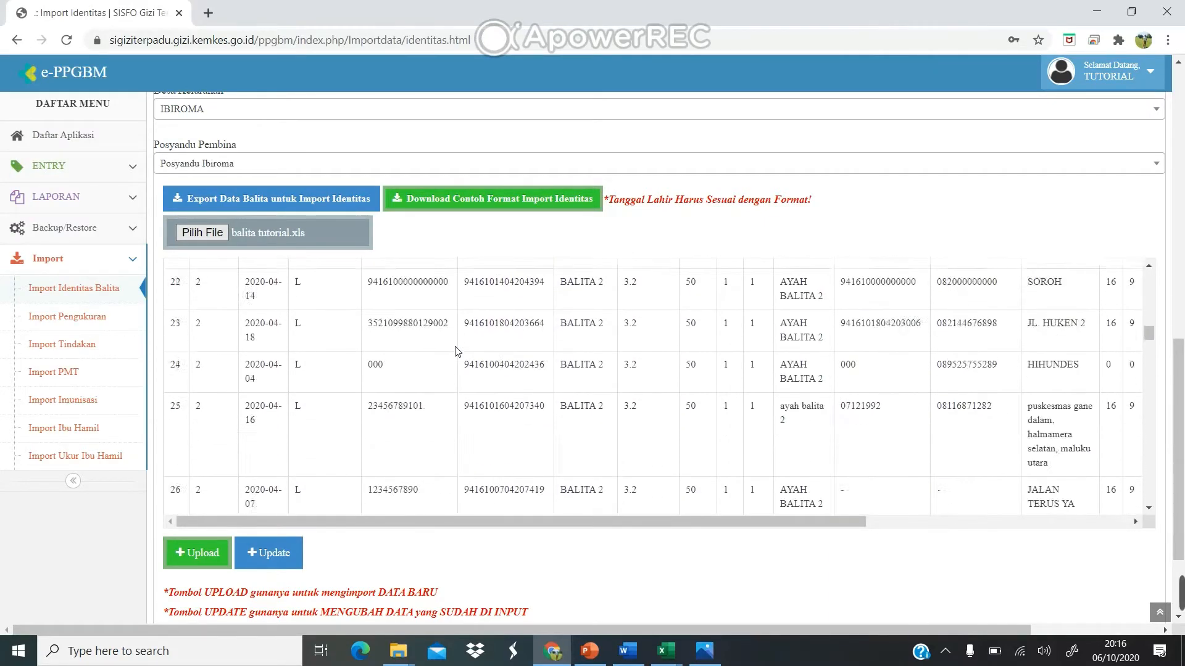
pyautogui.scroll(-13, 457, 351)
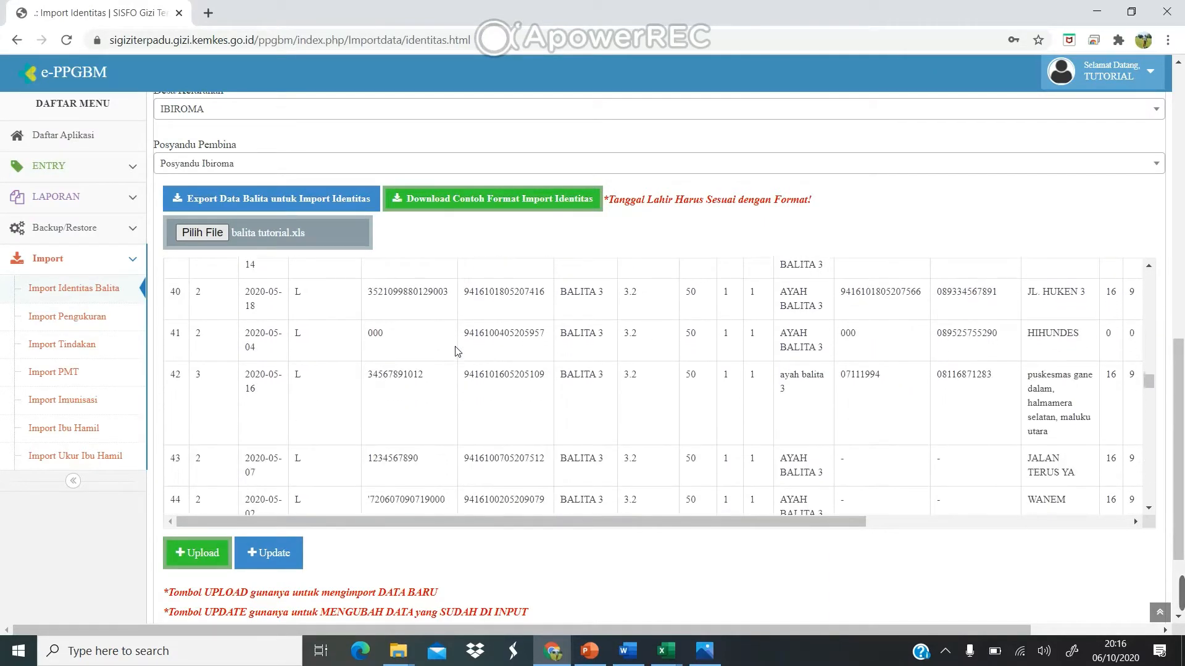
pyautogui.scroll(20, 456, 350)
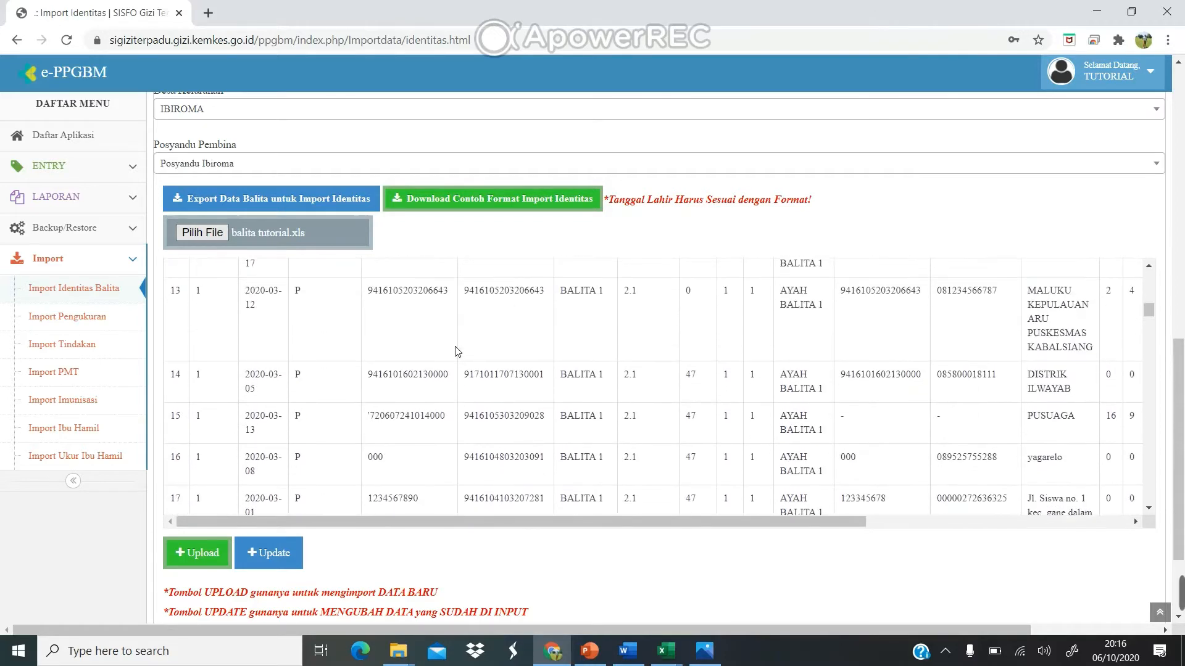
pyautogui.scroll(-2, 555, 576)
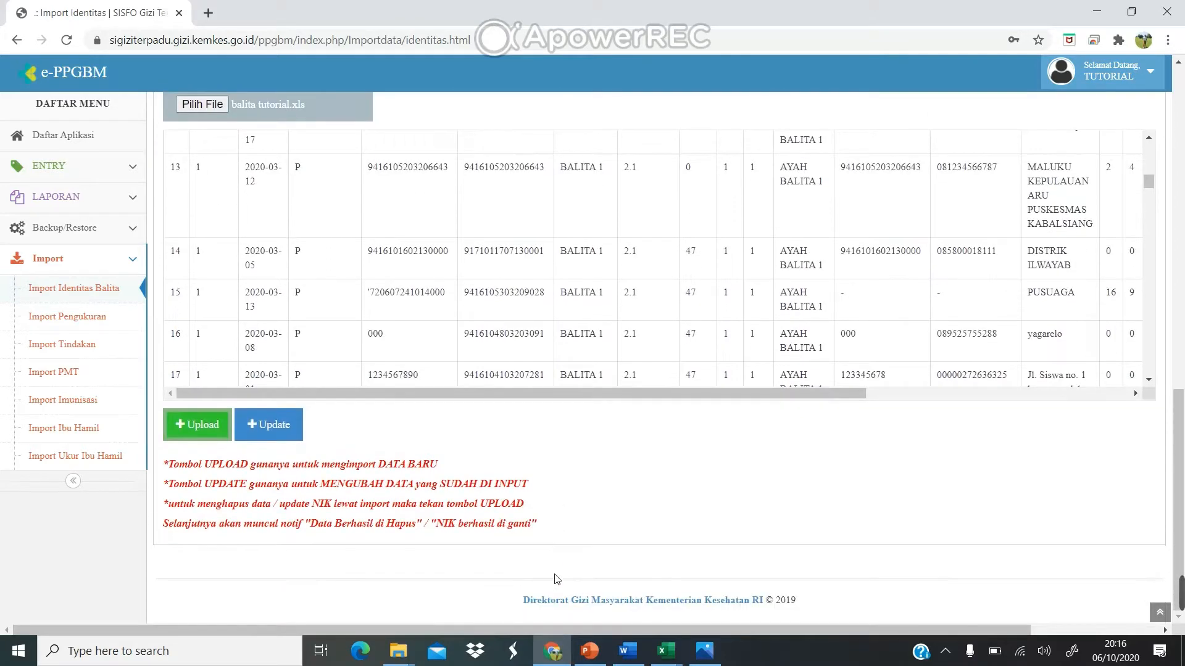
pyautogui.click(206, 425)
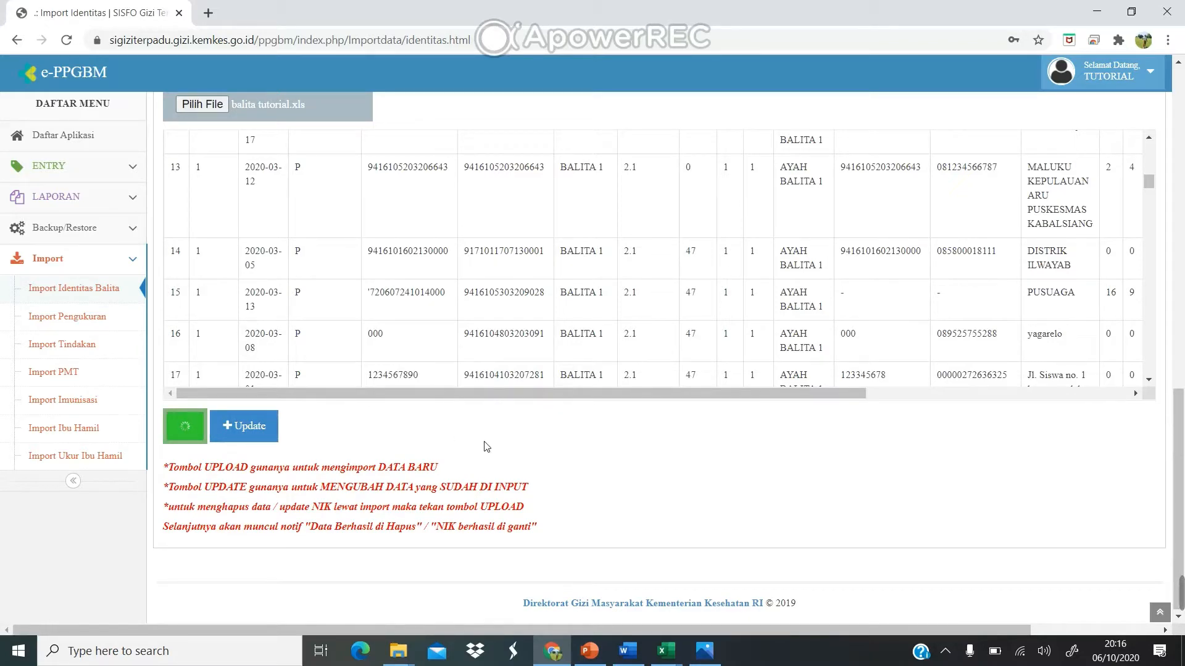
# Scroll the upload report and highlight the NIKs in its second and third entries.
pyautogui.scroll(-2, 573, 290)
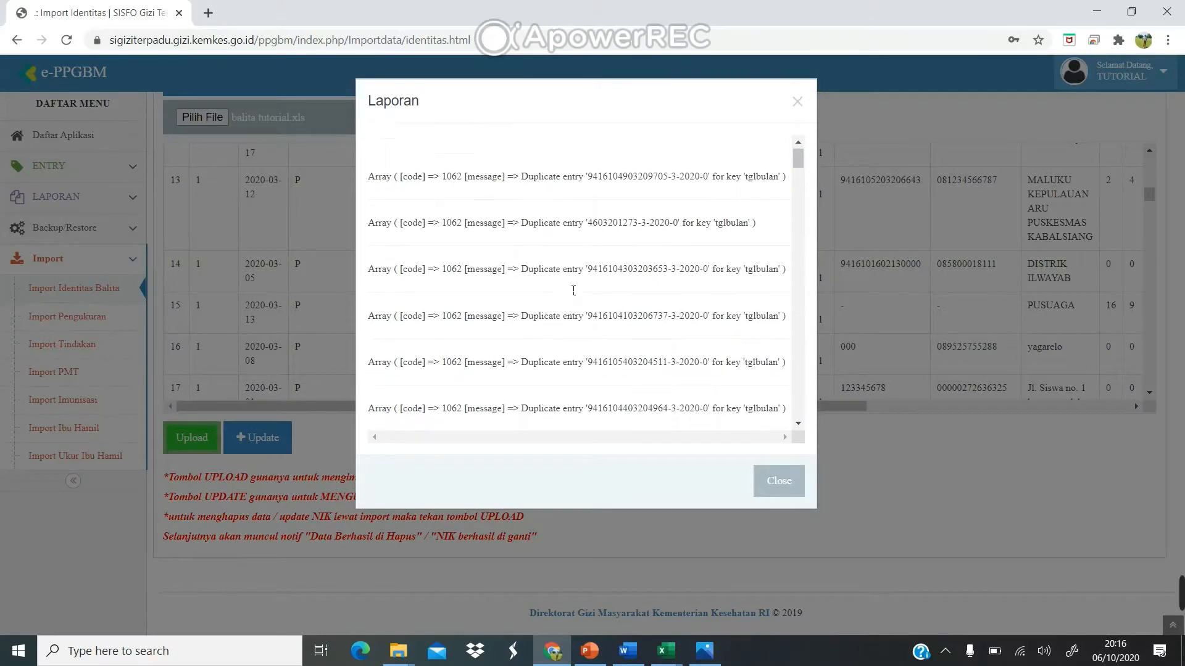
pyautogui.scroll(-5, 573, 290)
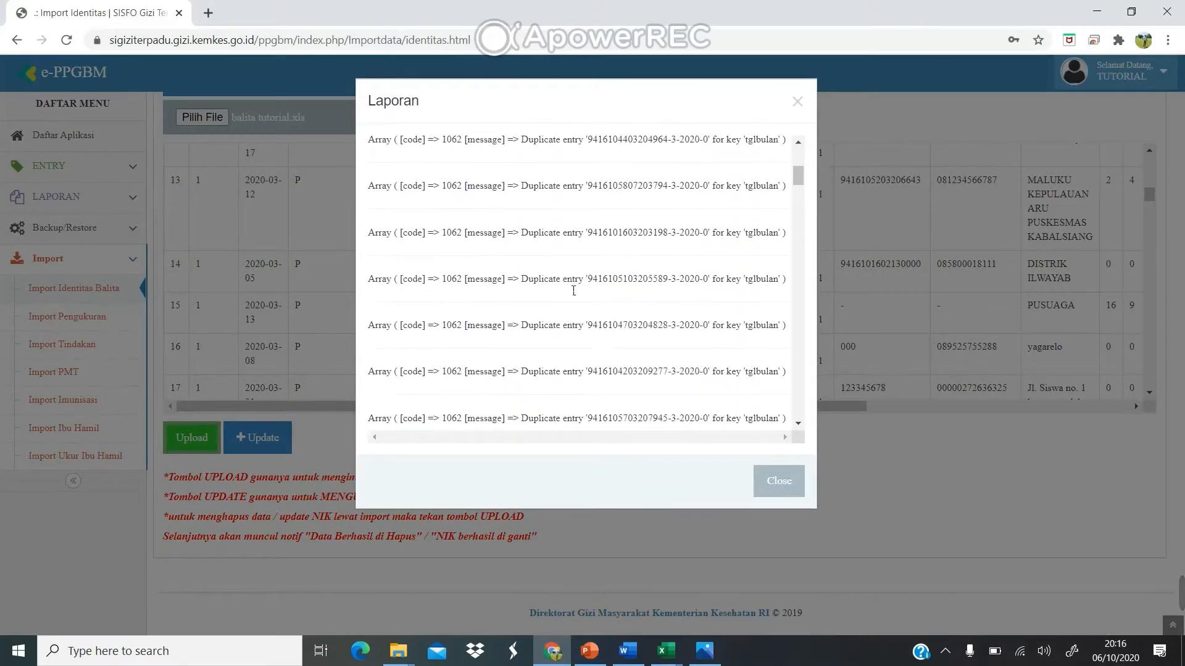
pyautogui.scroll(-5, 569, 290)
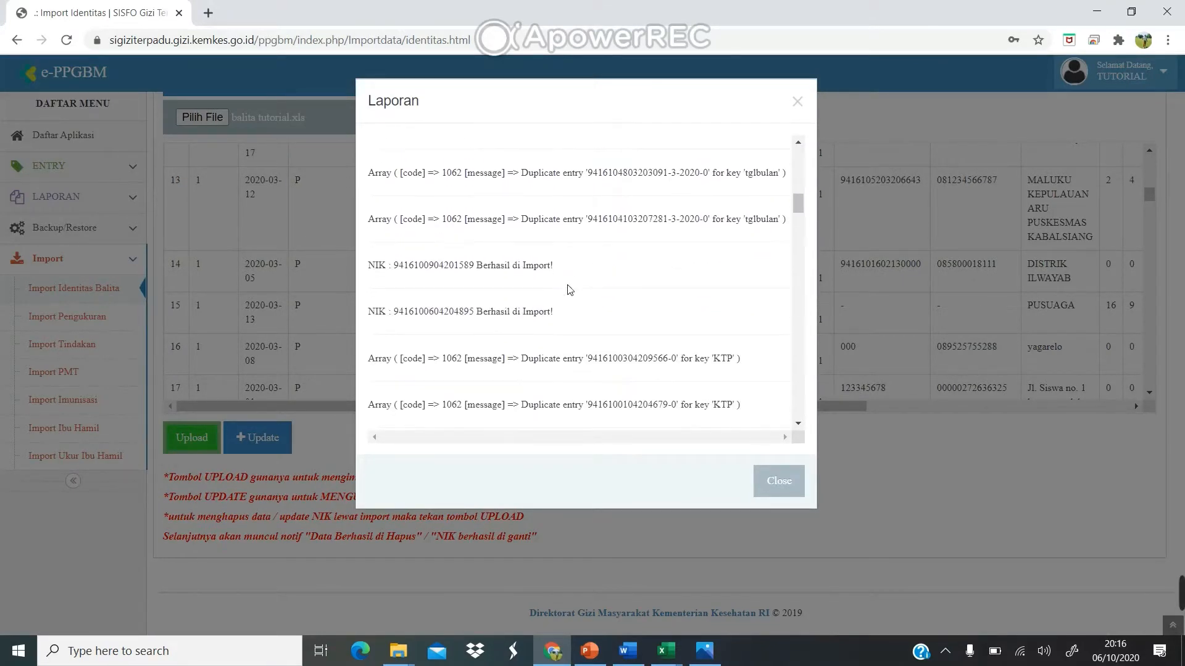
pyautogui.scroll(5, 569, 290)
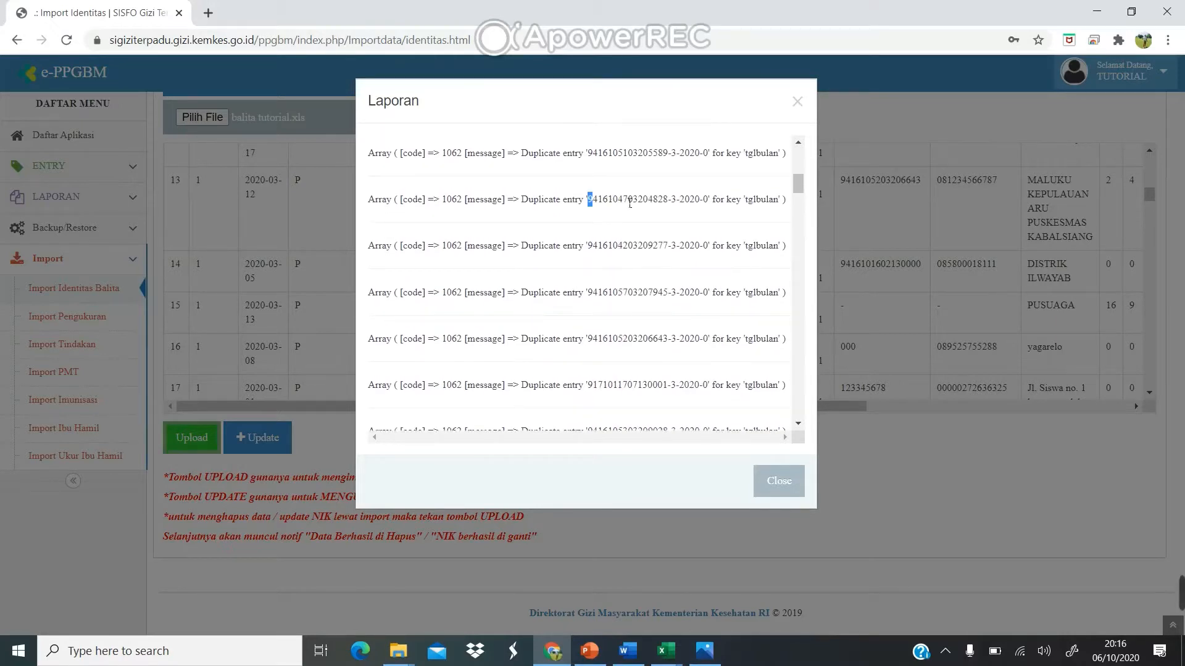
pyautogui.moveTo(630, 204); pyautogui.dragTo(669, 210)
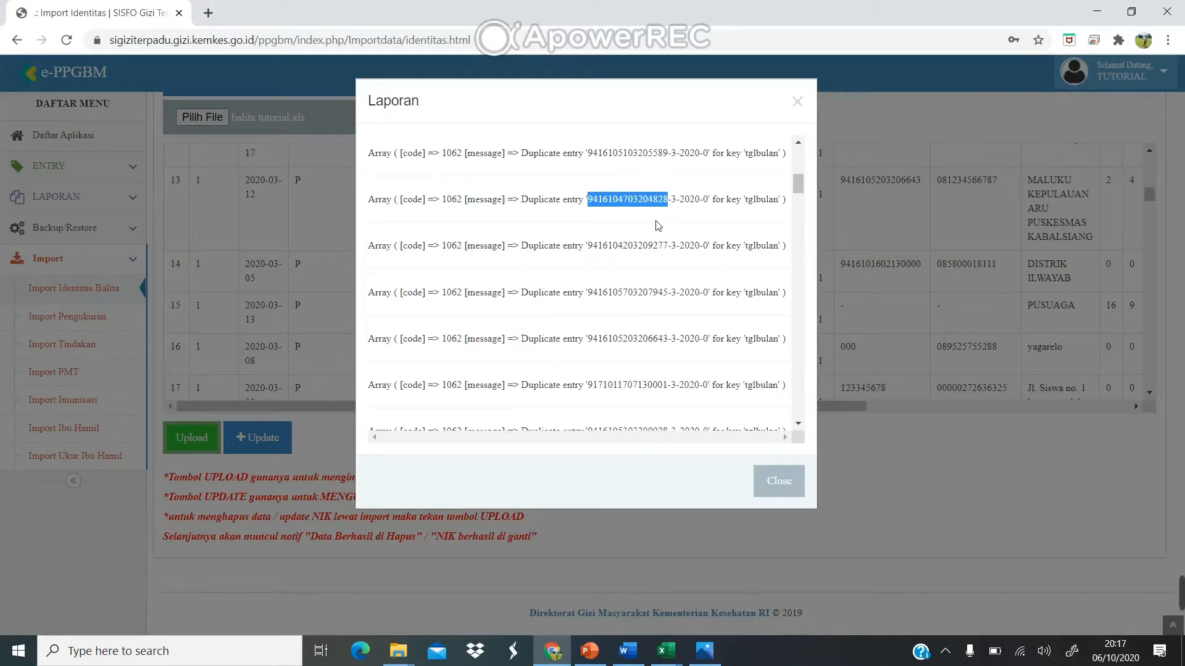
pyautogui.moveTo(588, 246); pyautogui.dragTo(674, 247)
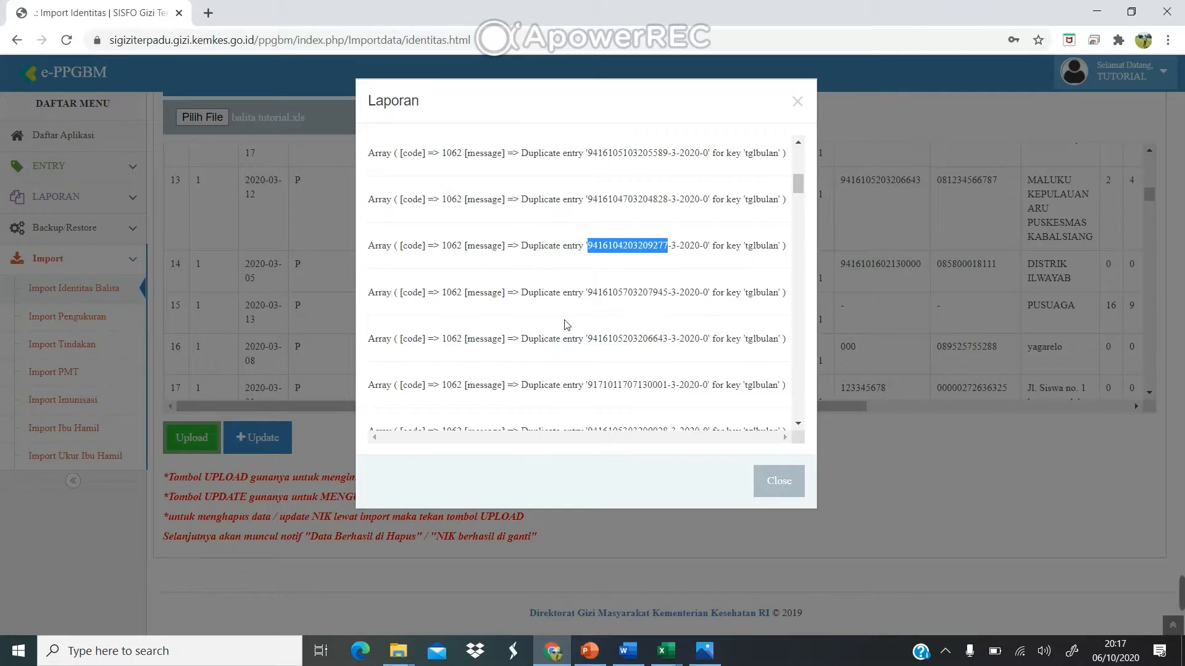
# Scroll down to the report totals, BERHASIL 2 and GAGAL 85, then close the report.
pyautogui.scroll(-5, 566, 325)
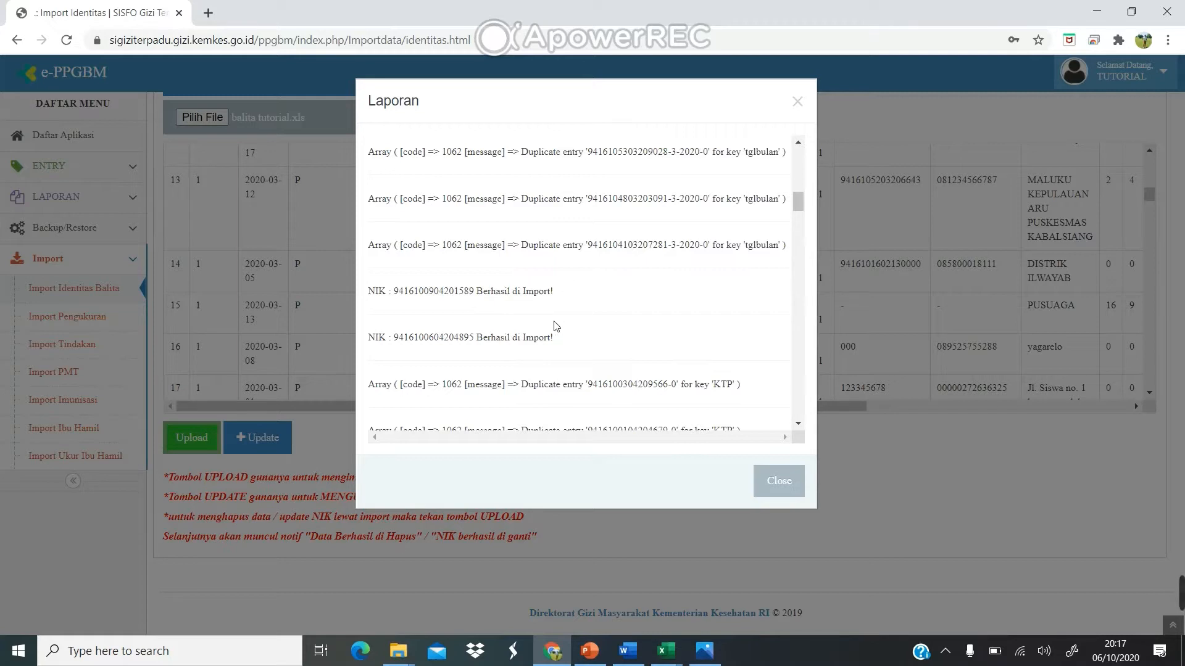
pyautogui.scroll(-8, 554, 325)
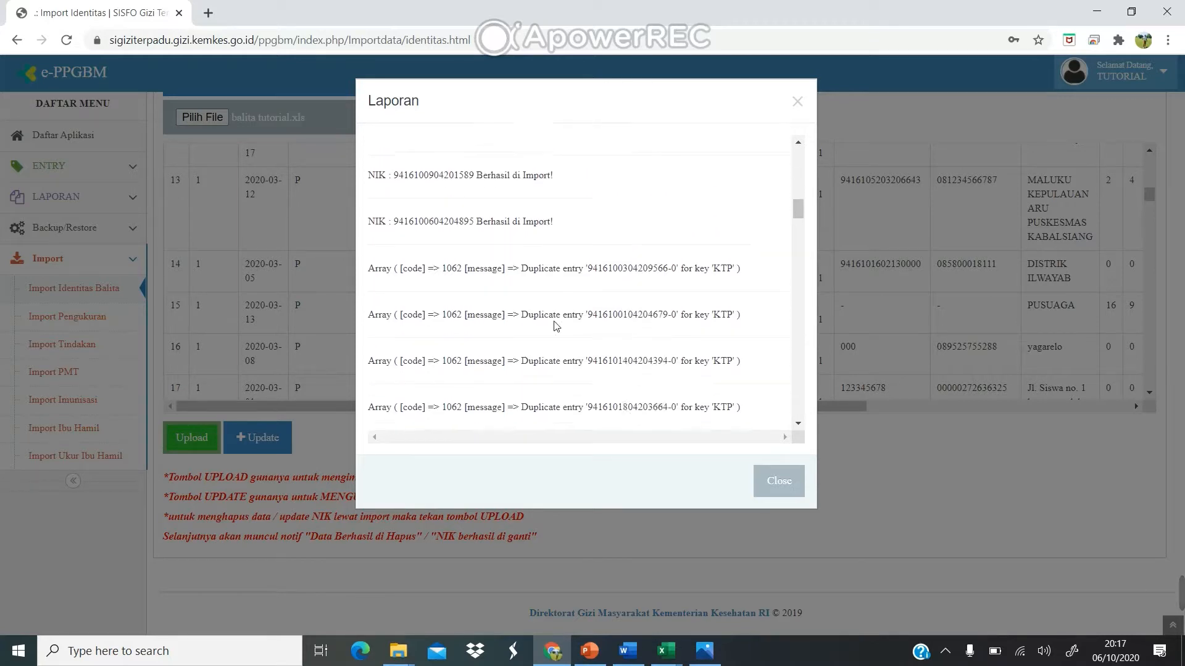
pyautogui.scroll(-8, 554, 325)
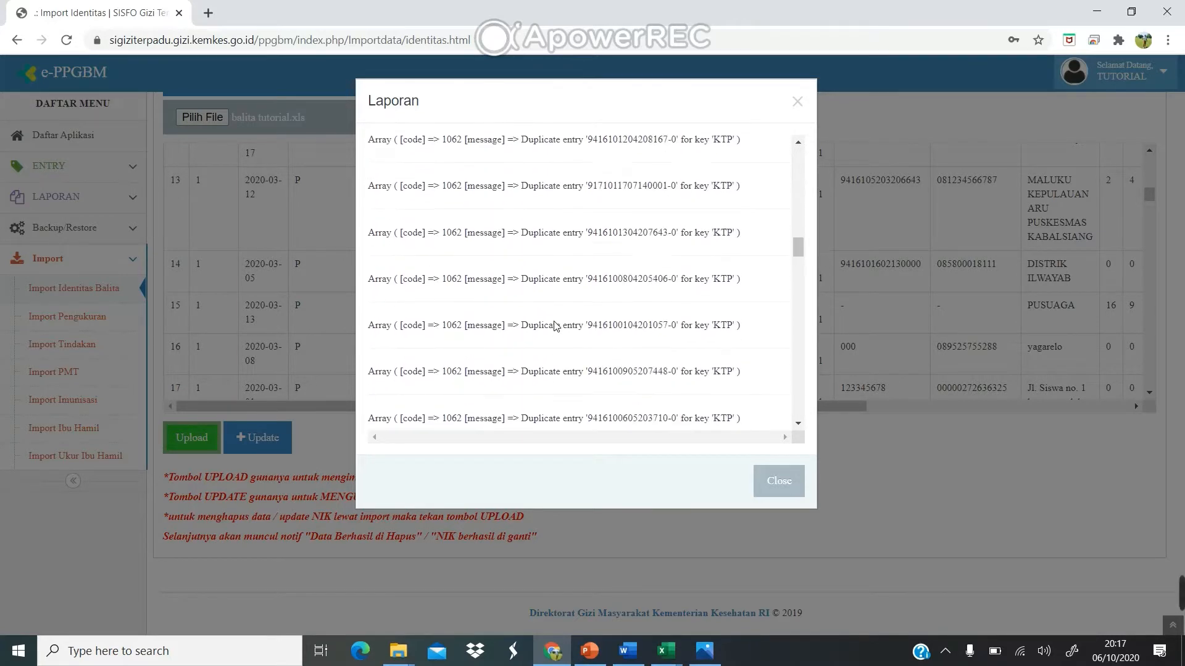
pyautogui.scroll(-8, 558, 326)
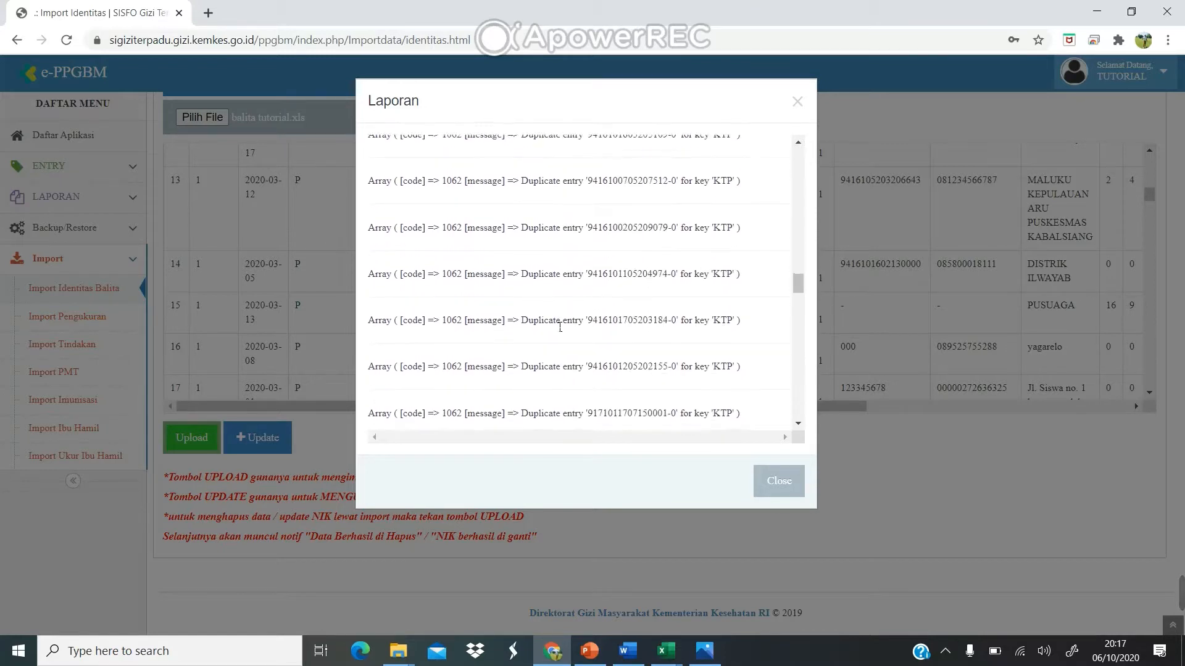
pyautogui.scroll(-8, 556, 326)
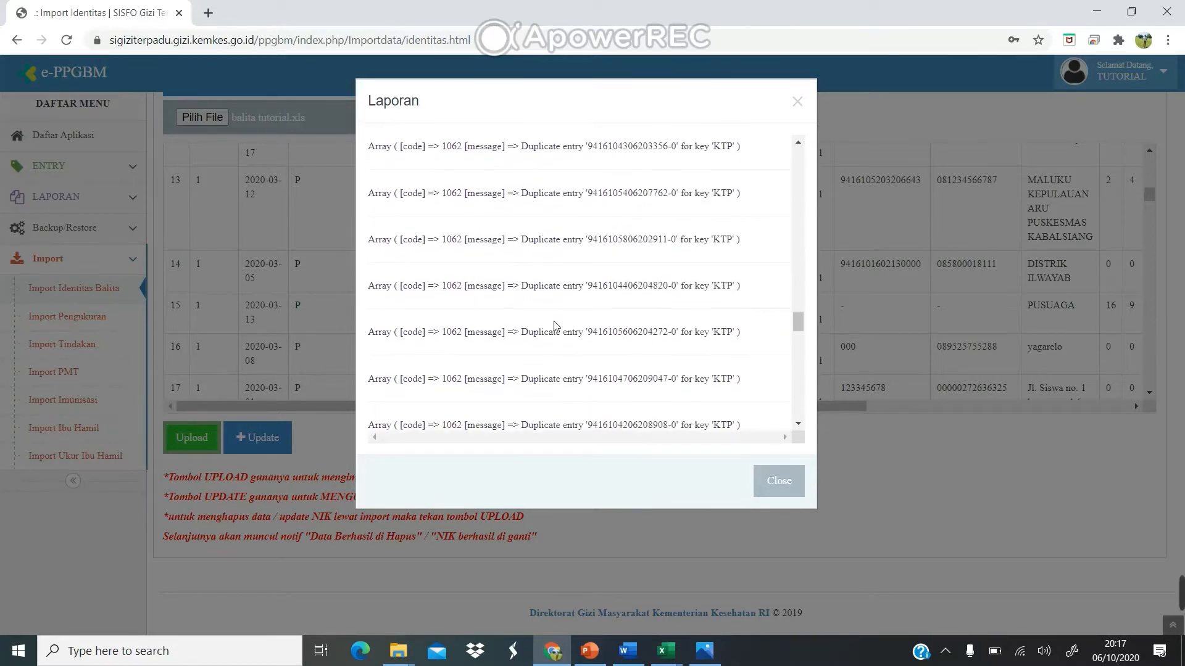
pyautogui.scroll(-4, 554, 325)
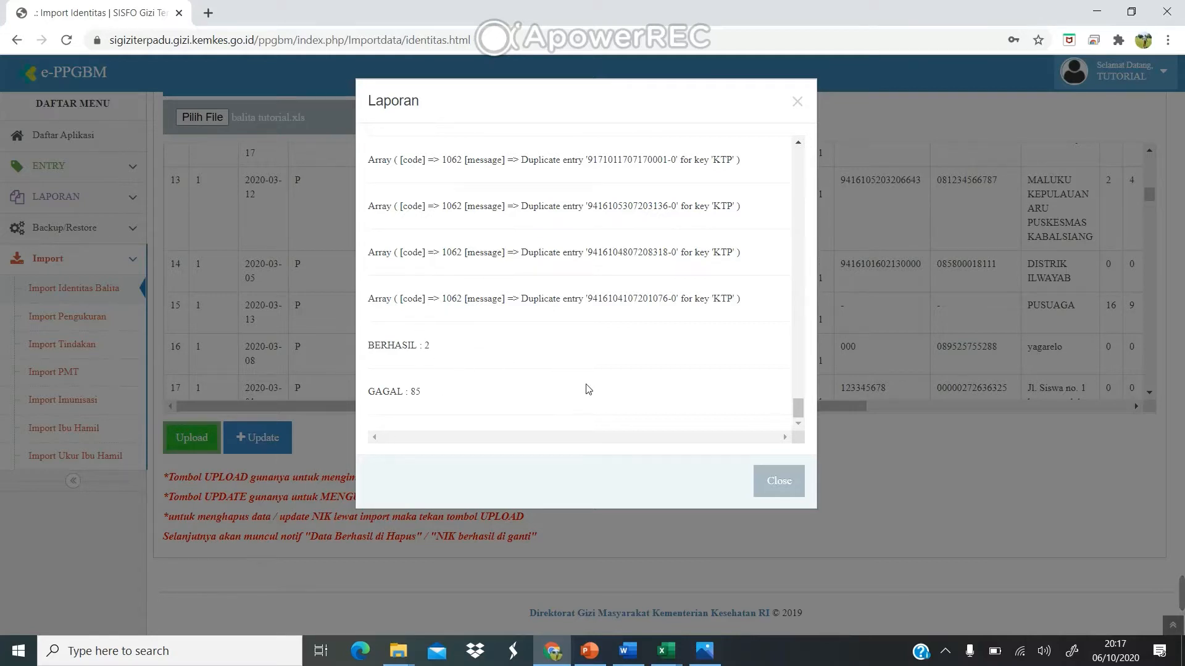
pyautogui.scroll(3, 585, 217)
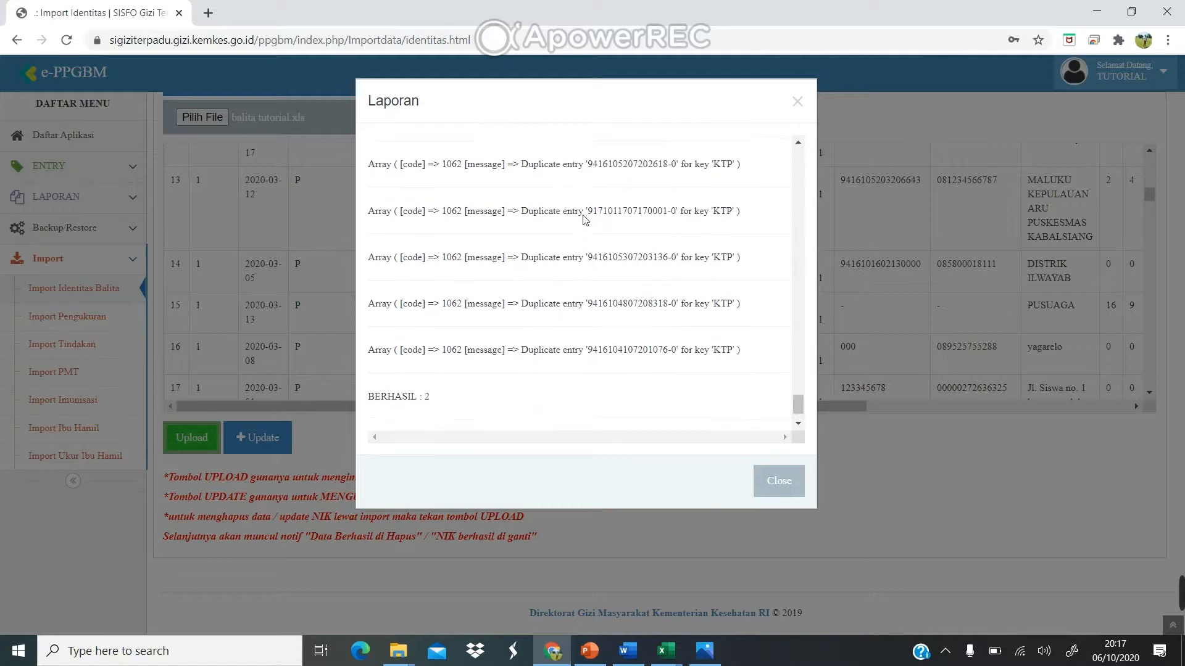
pyautogui.scroll(5, 584, 220)
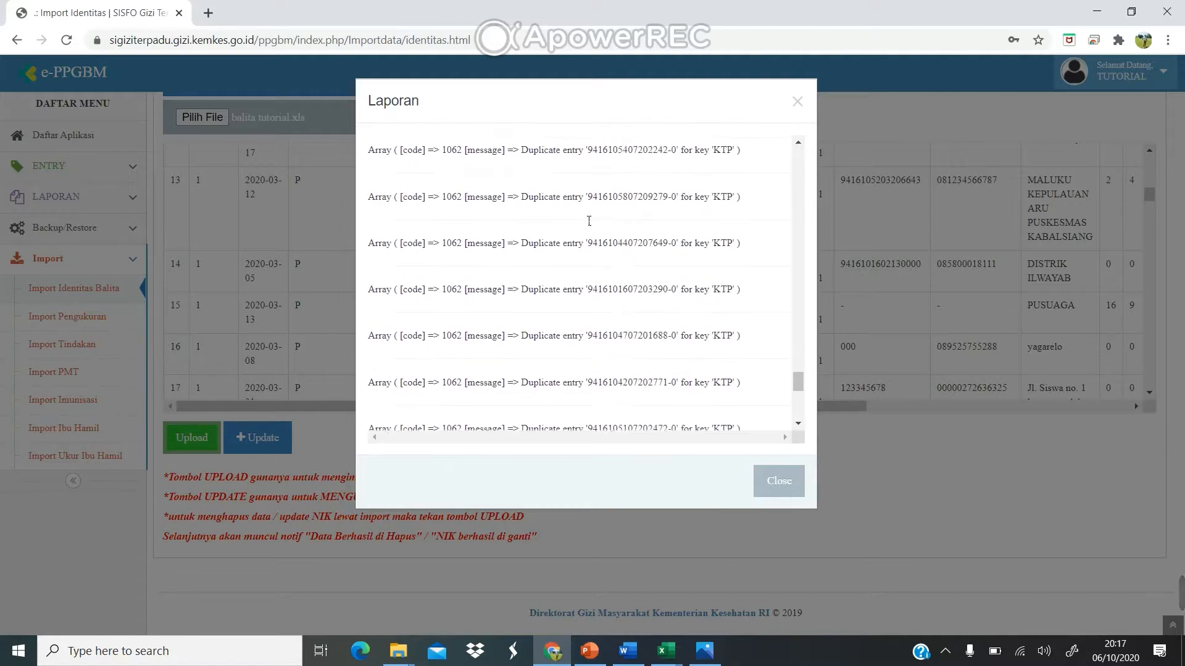
pyautogui.scroll(3, 584, 219)
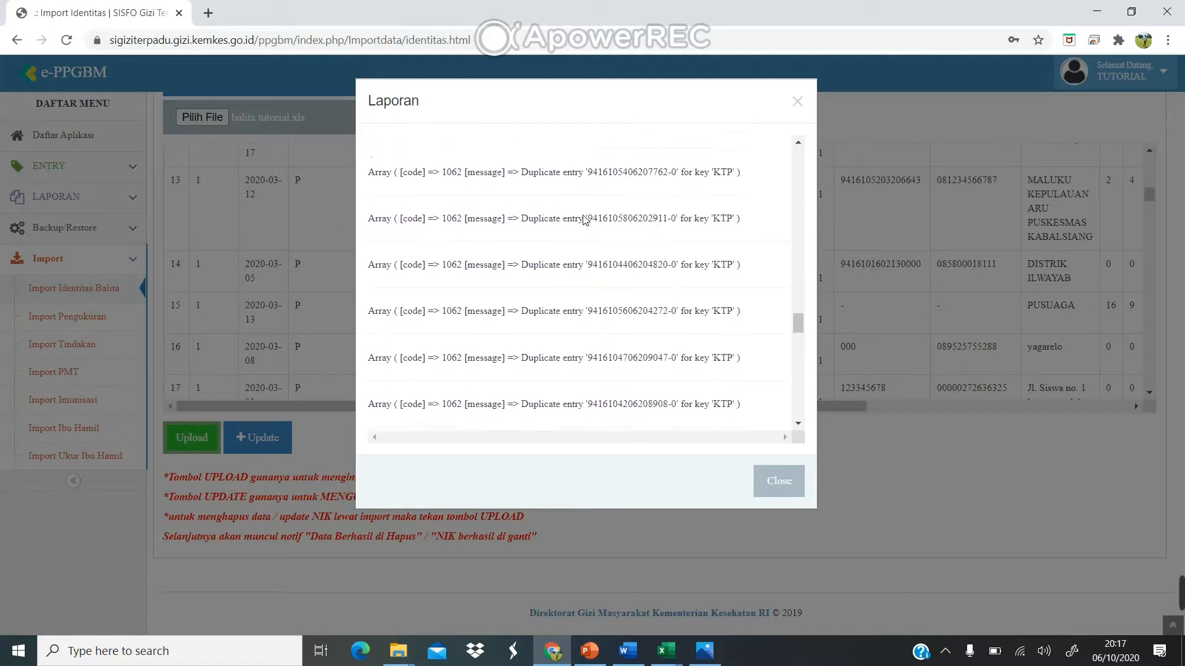
pyautogui.scroll(4, 586, 253)
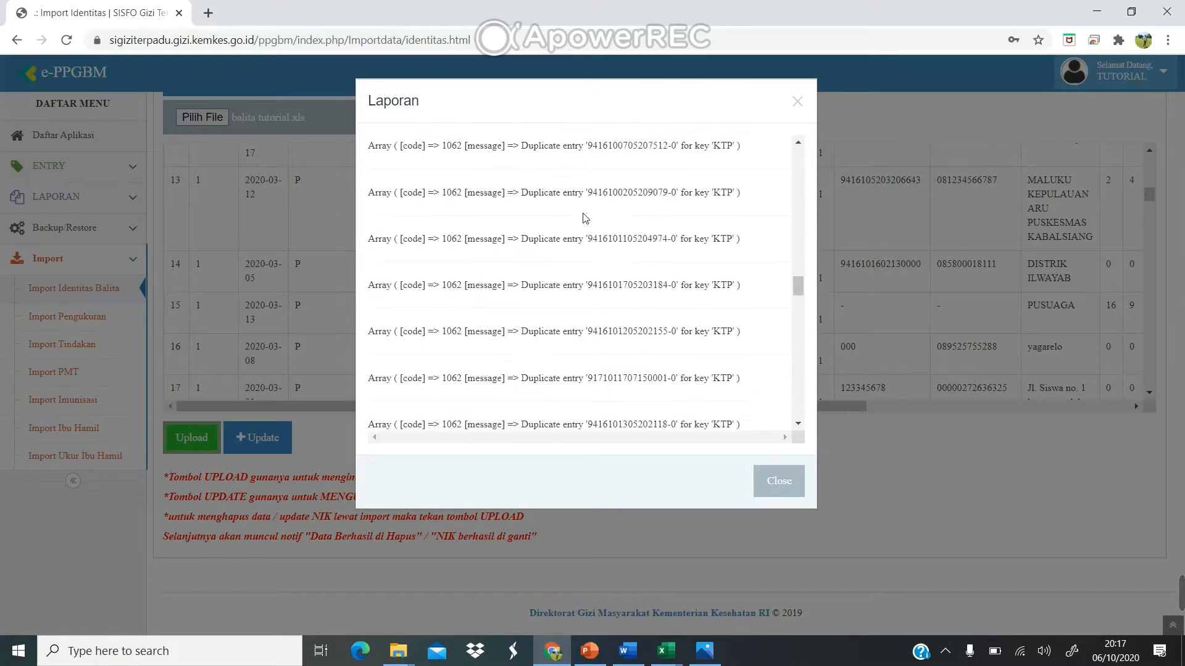
pyautogui.scroll(3, 583, 247)
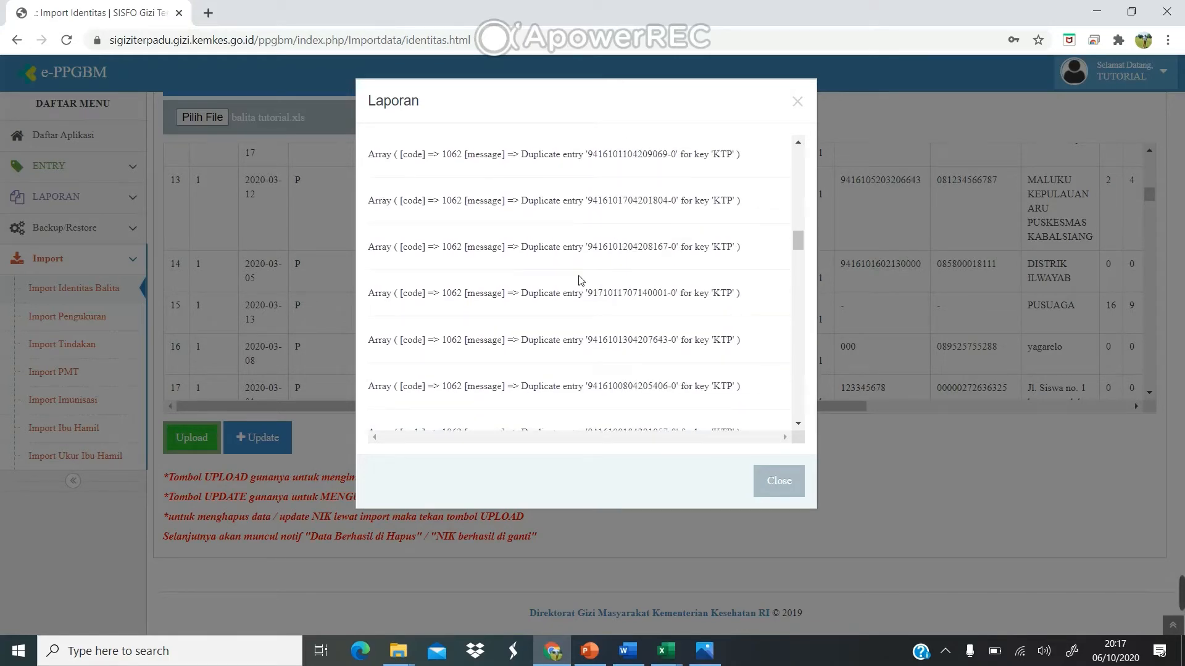
pyautogui.click(780, 481)
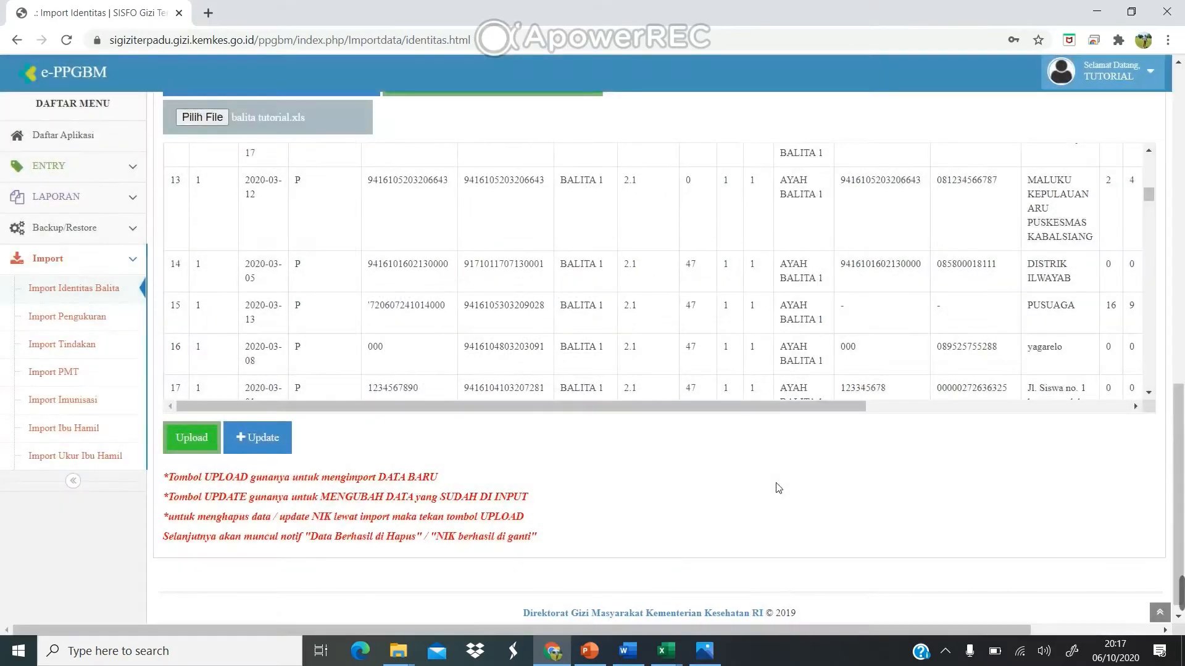
# Open Daftar Balita under ENTRY > Balita and scroll through the Ibiroma toddler records.
pyautogui.scroll(1, 423, 351)
pyautogui.scroll(3, 423, 350)
pyautogui.click(133, 166)
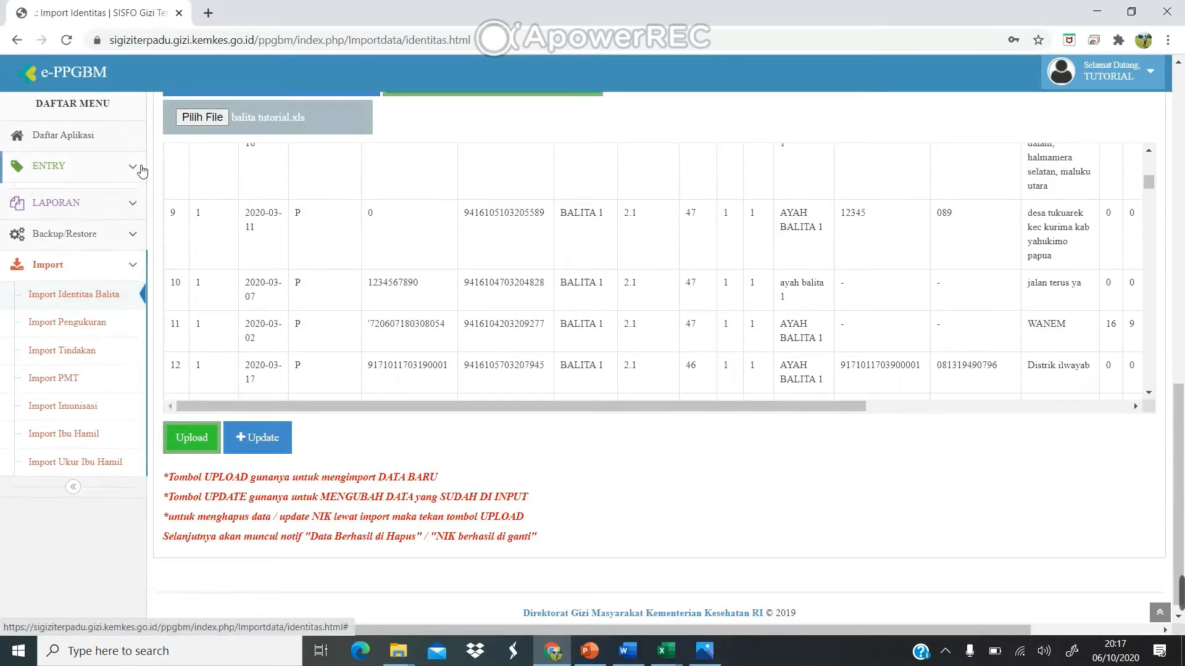
pyautogui.click(109, 198)
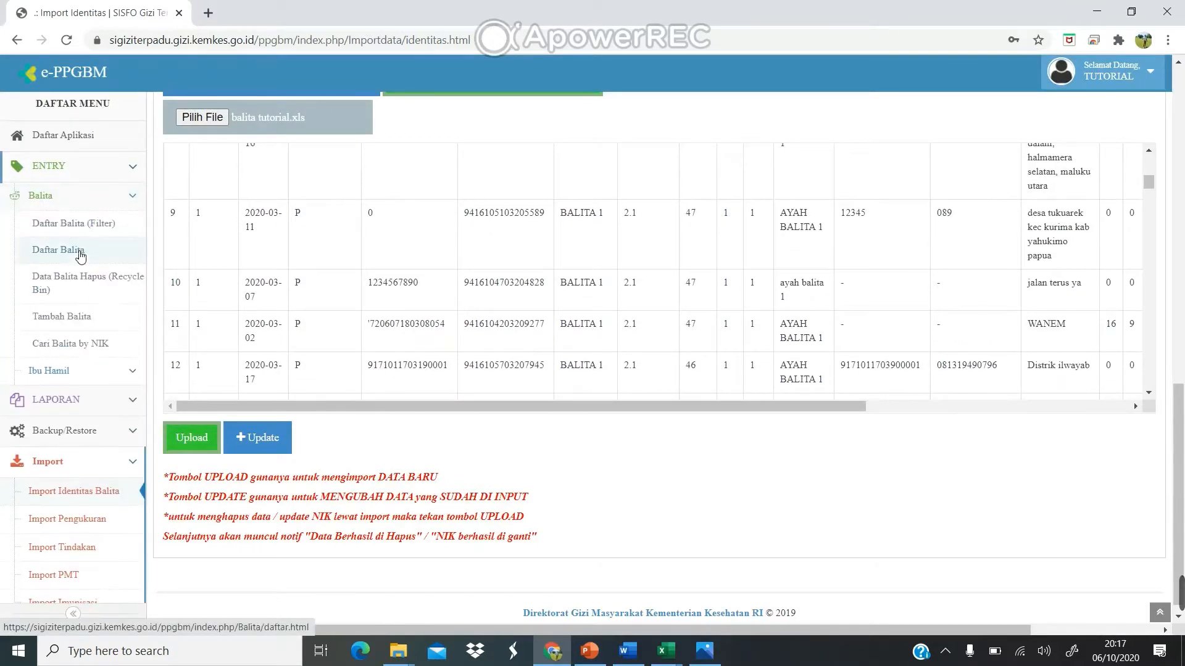
pyautogui.click(81, 253)
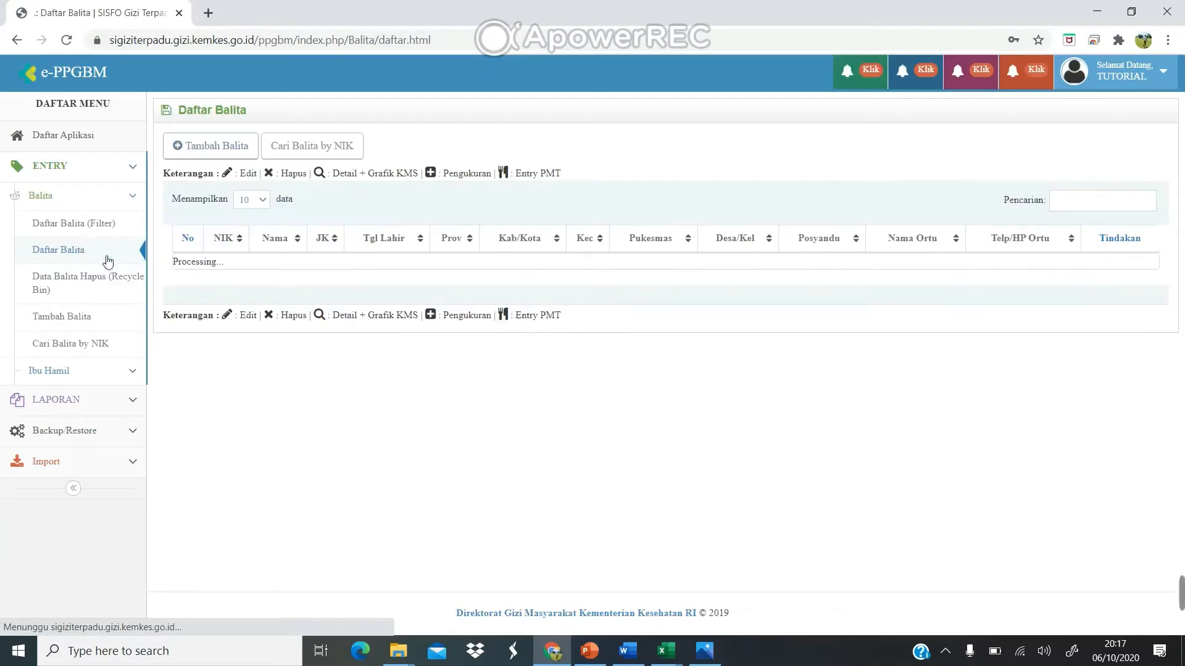
pyautogui.scroll(-1, 312, 349)
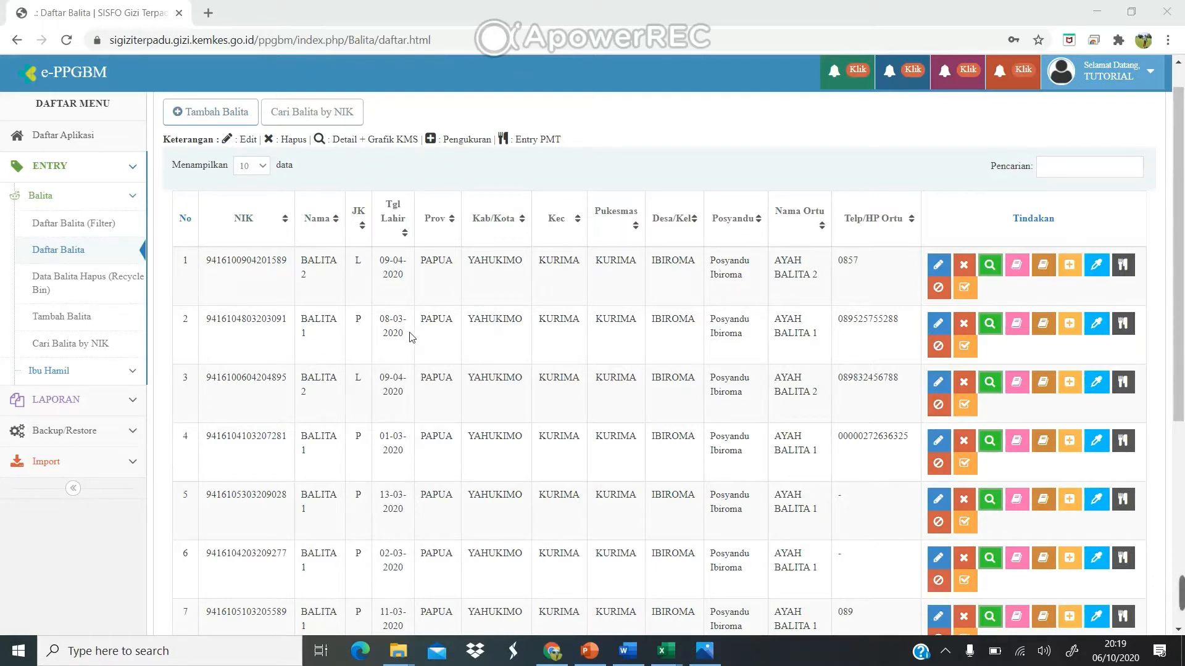
pyautogui.scroll(-1, 411, 336)
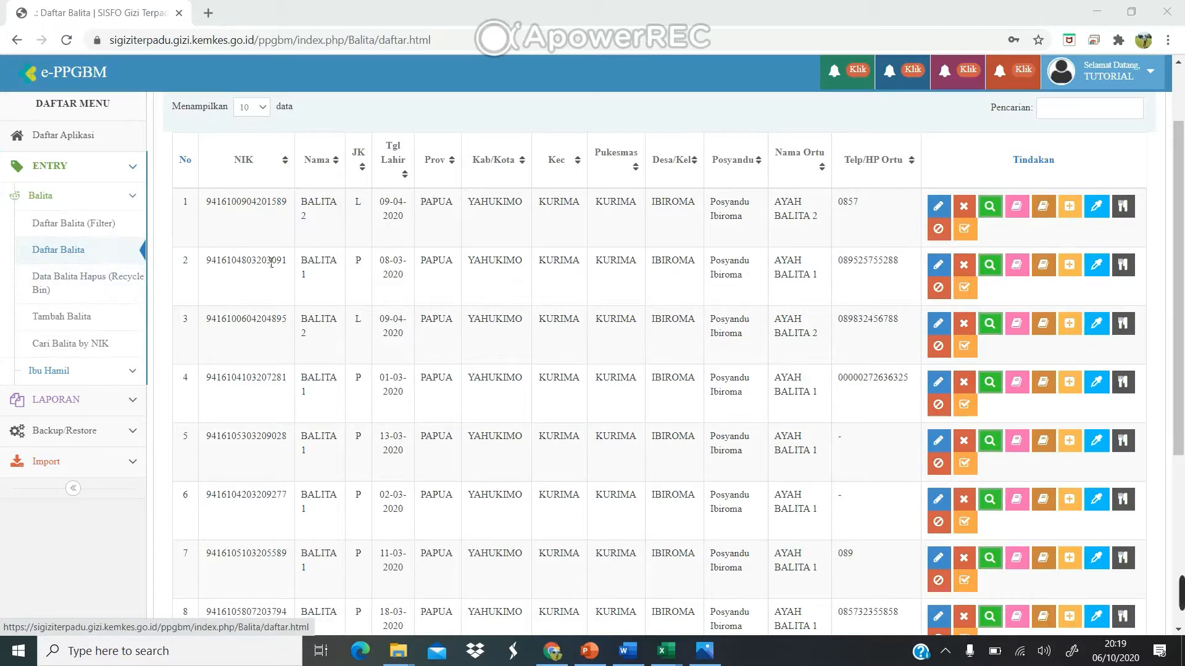
pyautogui.scroll(2, 718, 549)
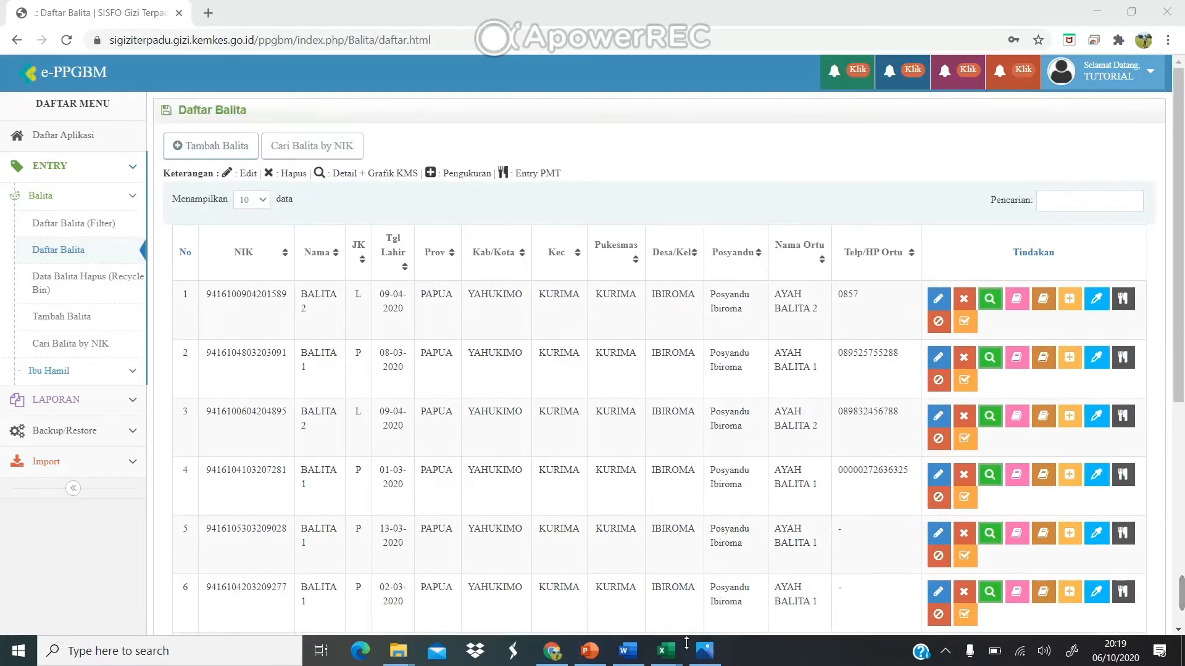
pyautogui.moveTo(677, 654)
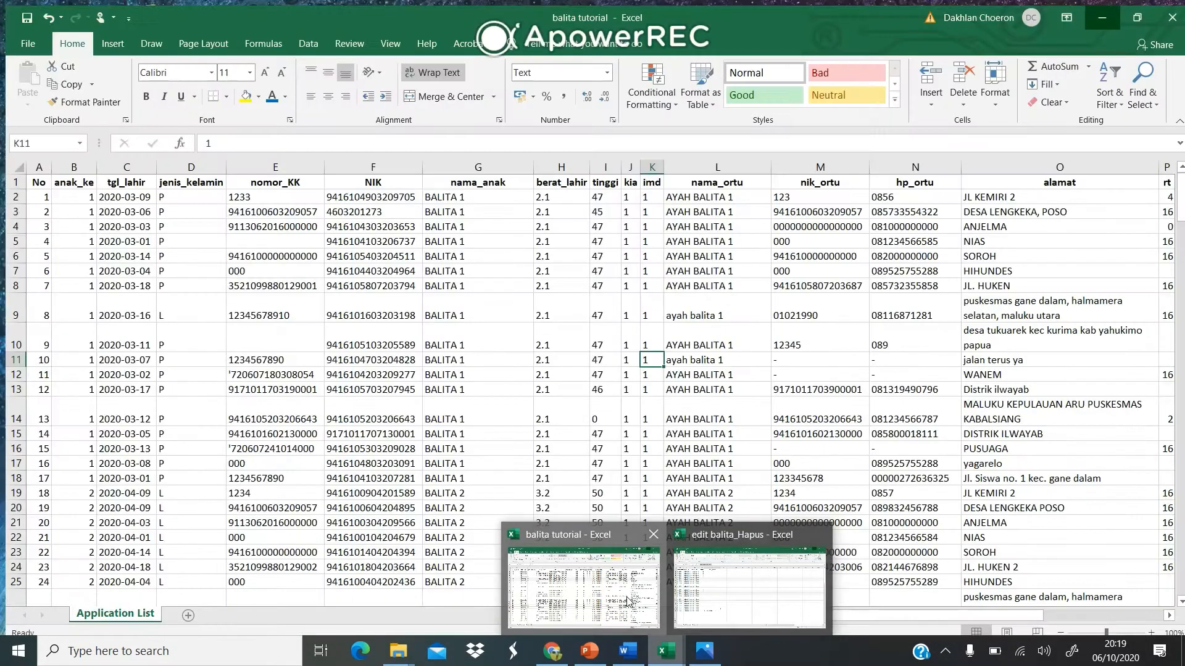
# Copy BALITA 1's NIK from cell F7 in balita tutorial, then switch back to Chrome.
pyautogui.click(628, 601)
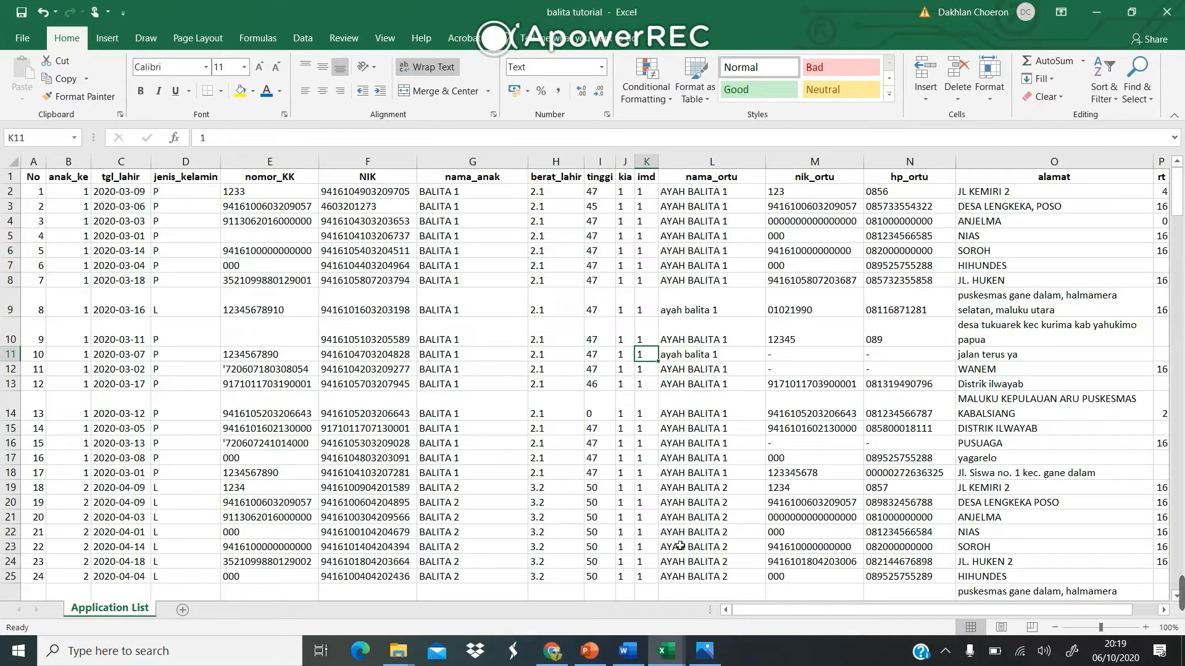
pyautogui.click(376, 269)
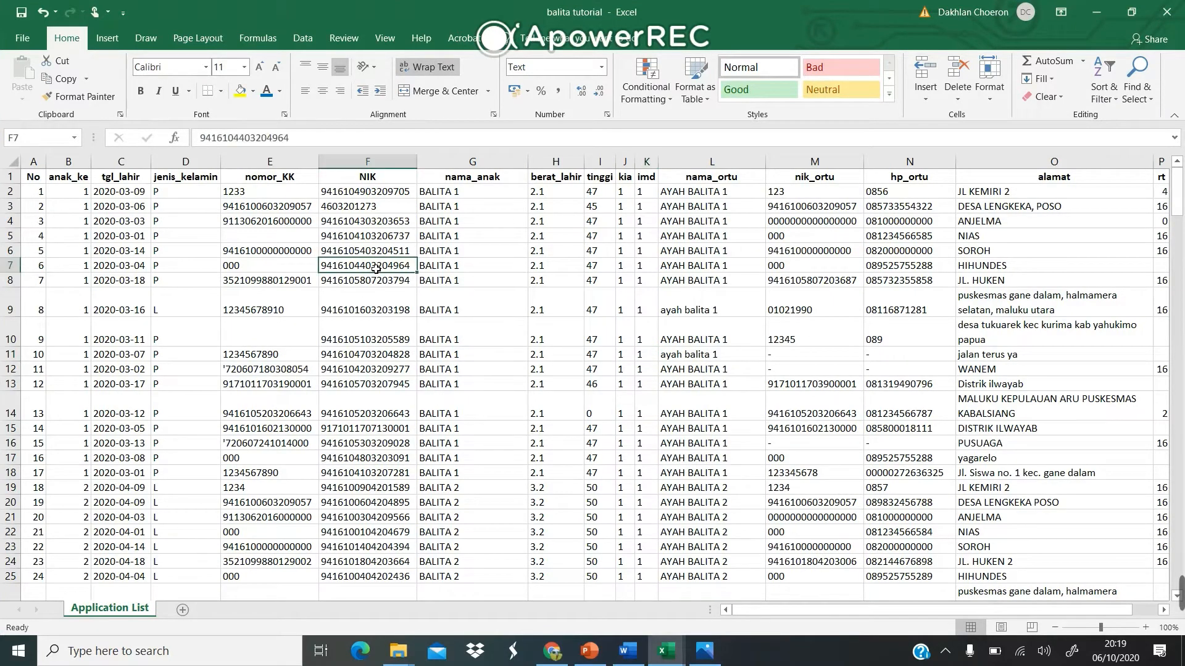
pyautogui.moveTo(294, 139); pyautogui.dragTo(207, 142)
pyautogui.hotkey('ctrl', 'c')
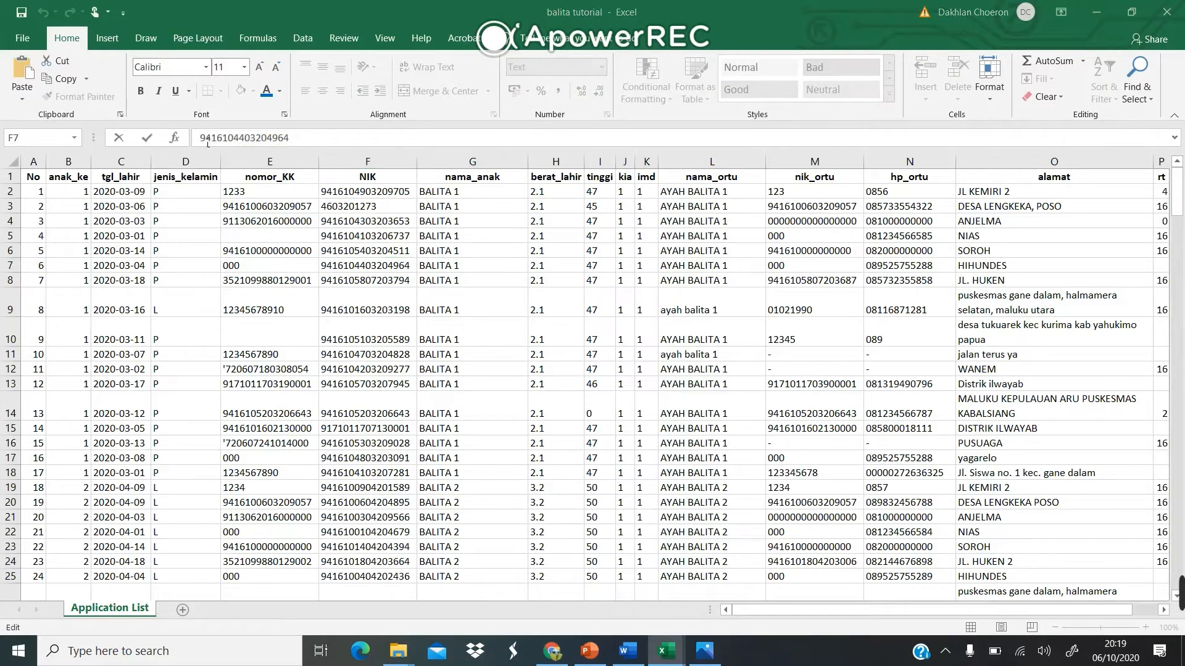
pyautogui.hotkey('alt', 'Tab')
pyautogui.hotkey('alt', 'Tab')
pyautogui.hotkey('alt', 'Tab')
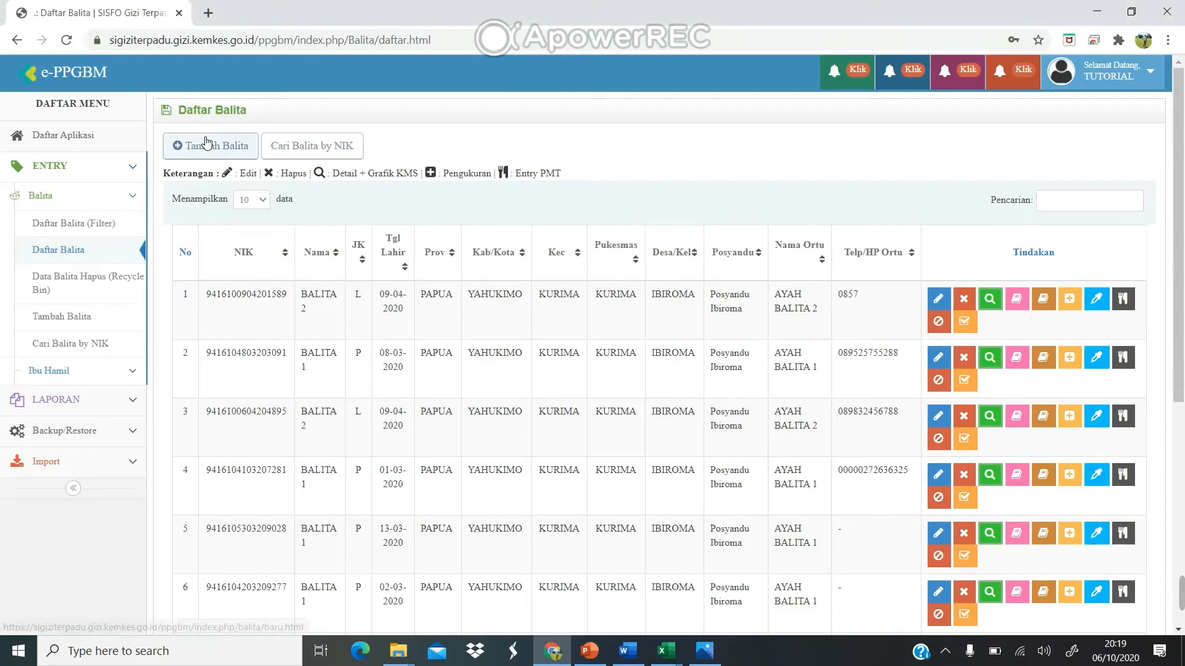
# Paste the NIK into the Pencarian box to filter the list down to BALITA 1.
pyautogui.click(1061, 201)
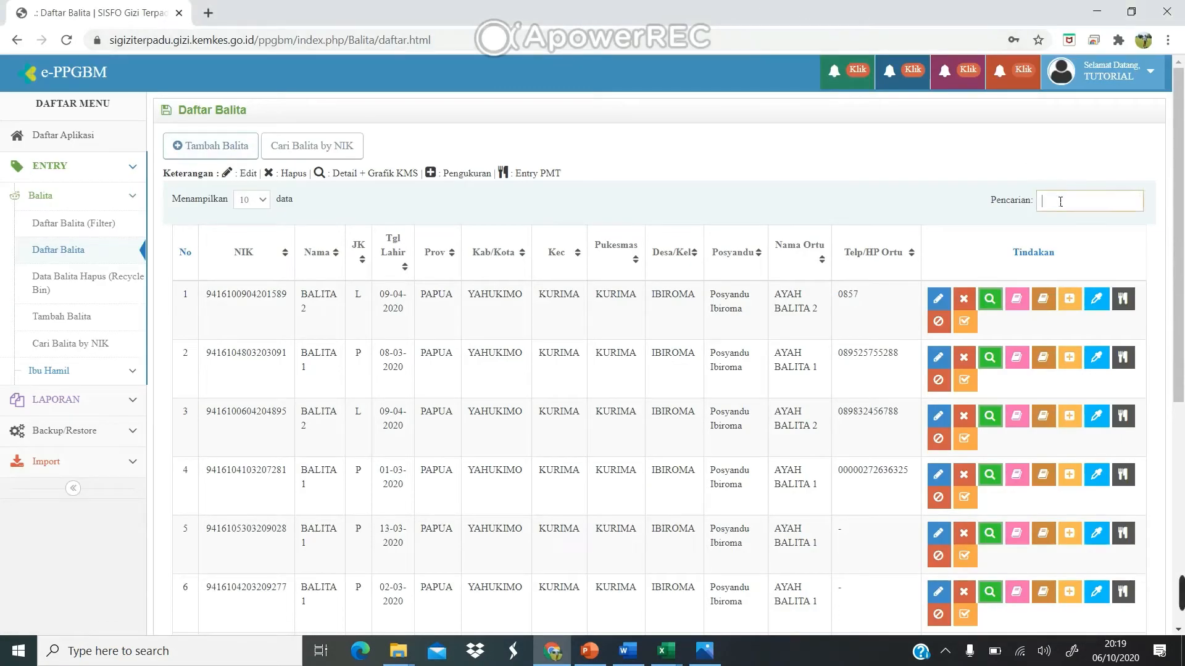
pyautogui.hotkey('ctrl', 'v')
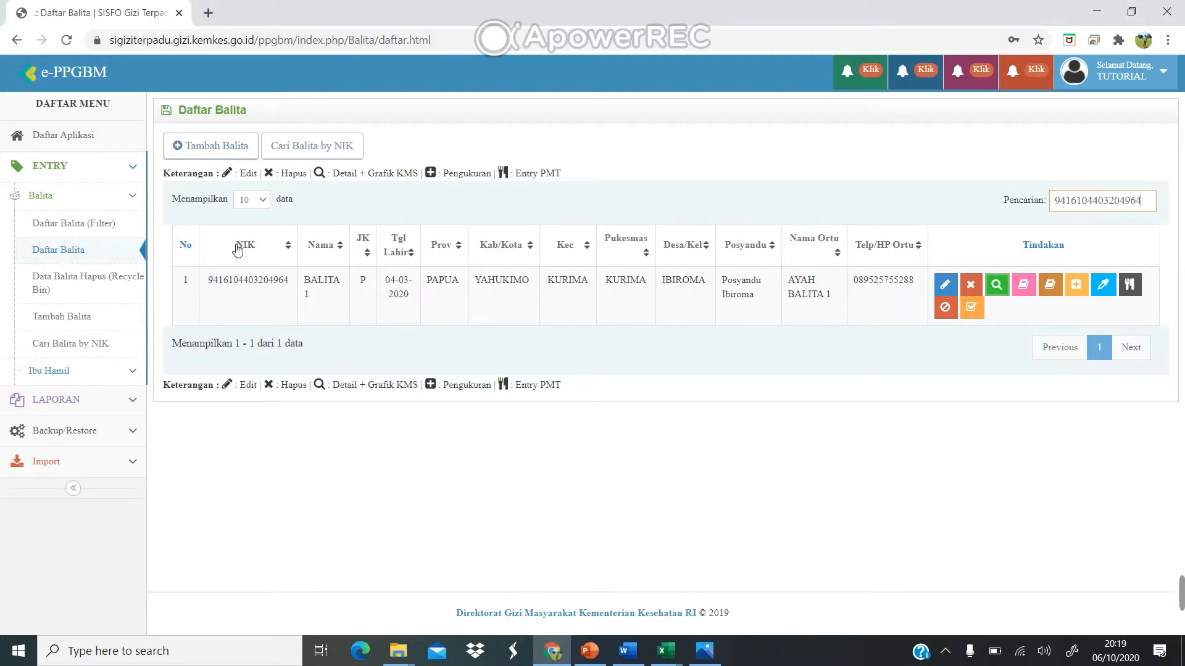
pyautogui.click(328, 150)
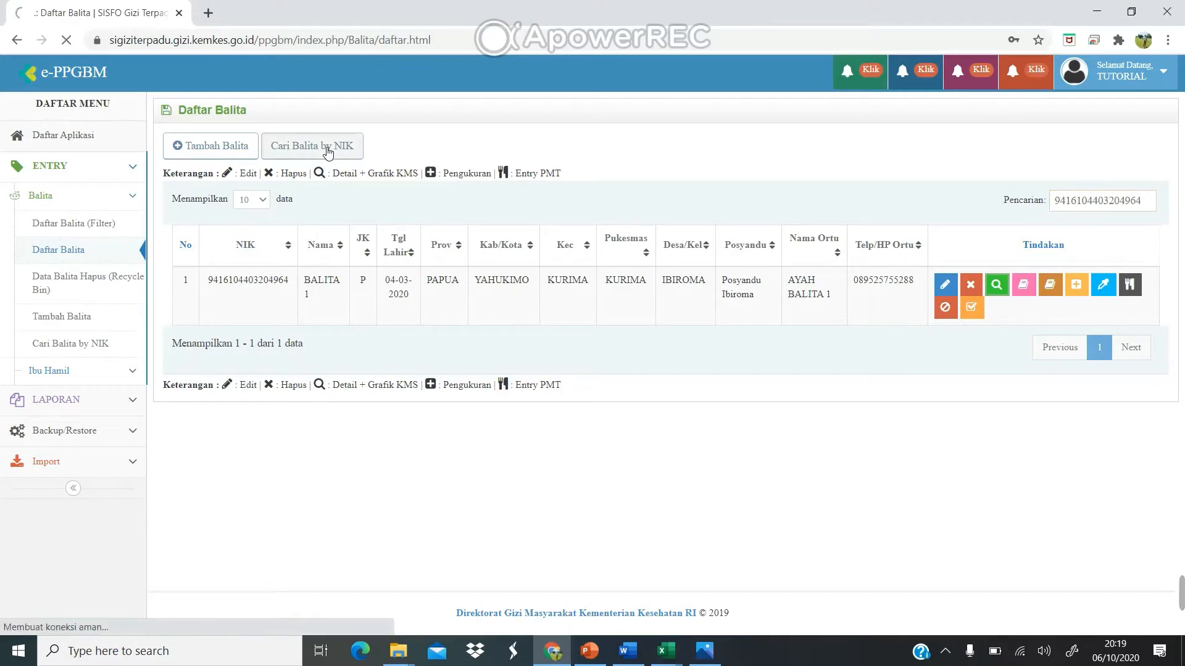
# Look up the pasted NIK with Cari Data, confirming one BALITA 1 record, then return to Daftar Balita.
pyautogui.click(307, 205)
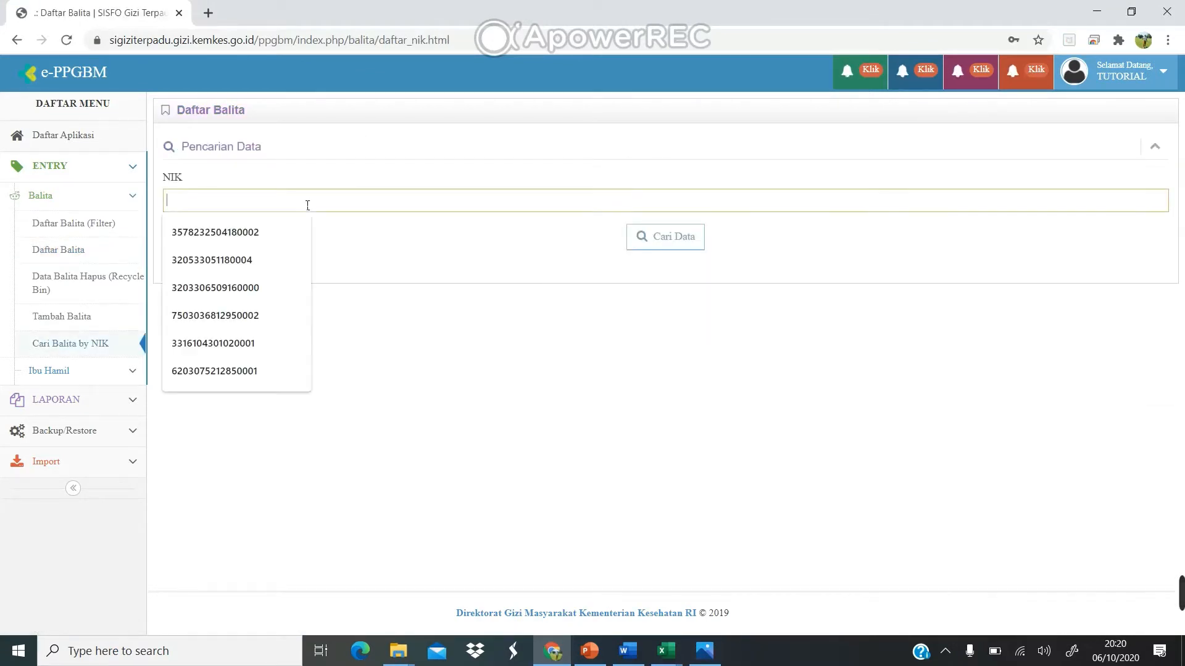
pyautogui.hotkey('ctrl', 'v')
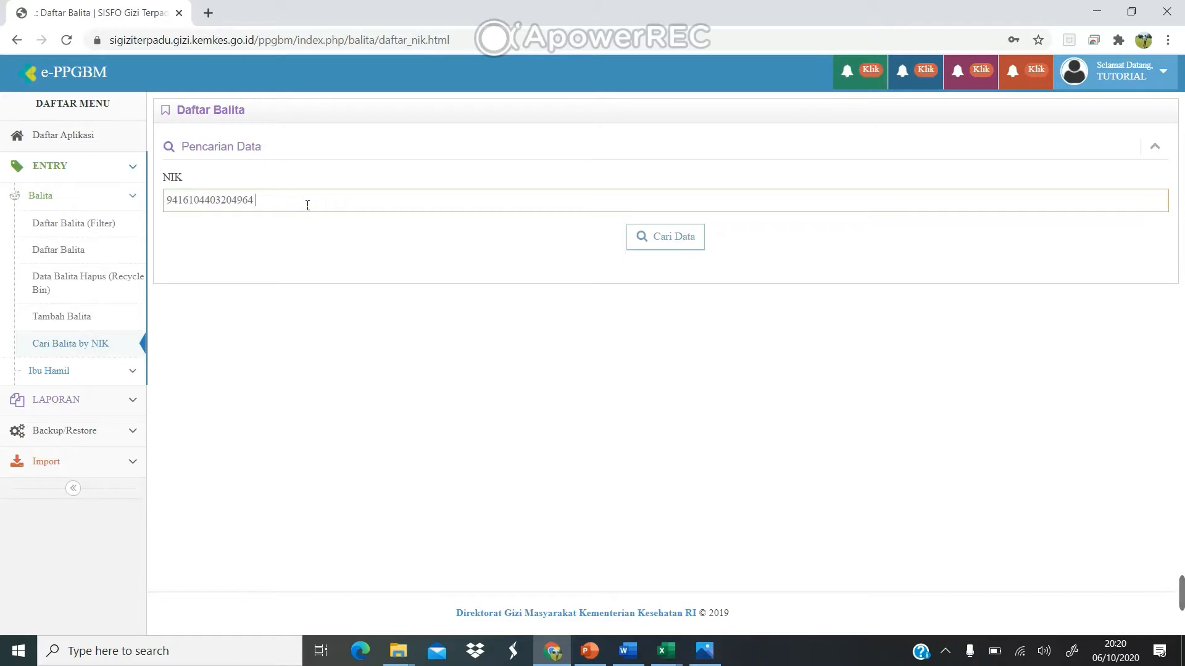
pyautogui.click(657, 239)
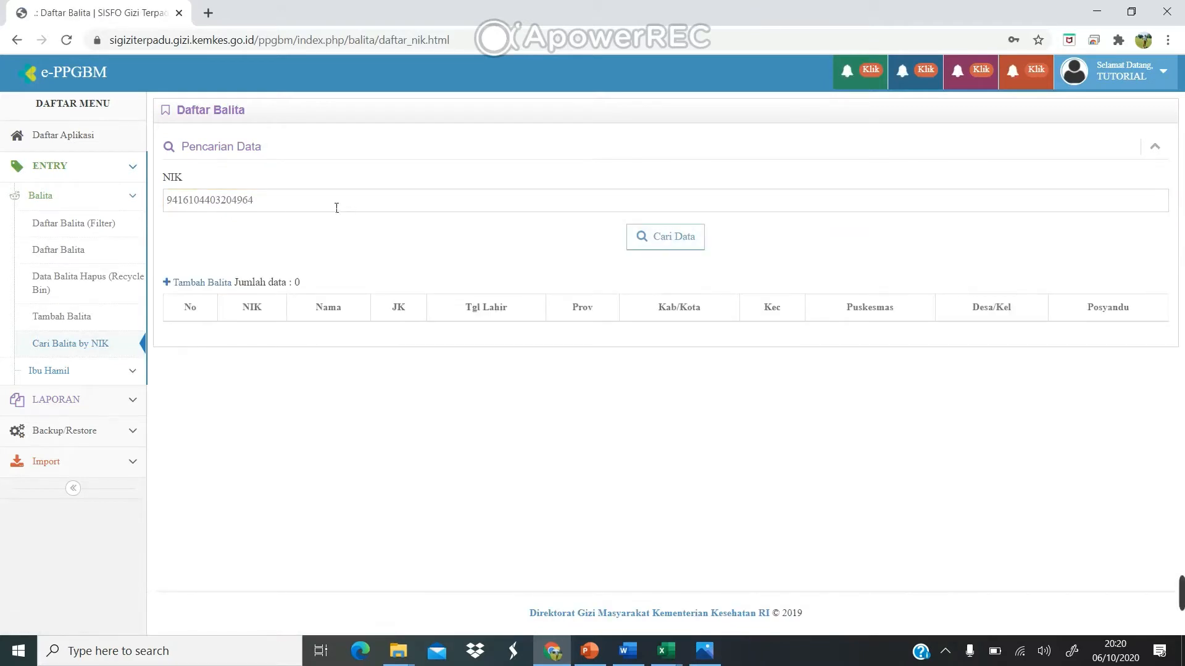
pyautogui.click(318, 204)
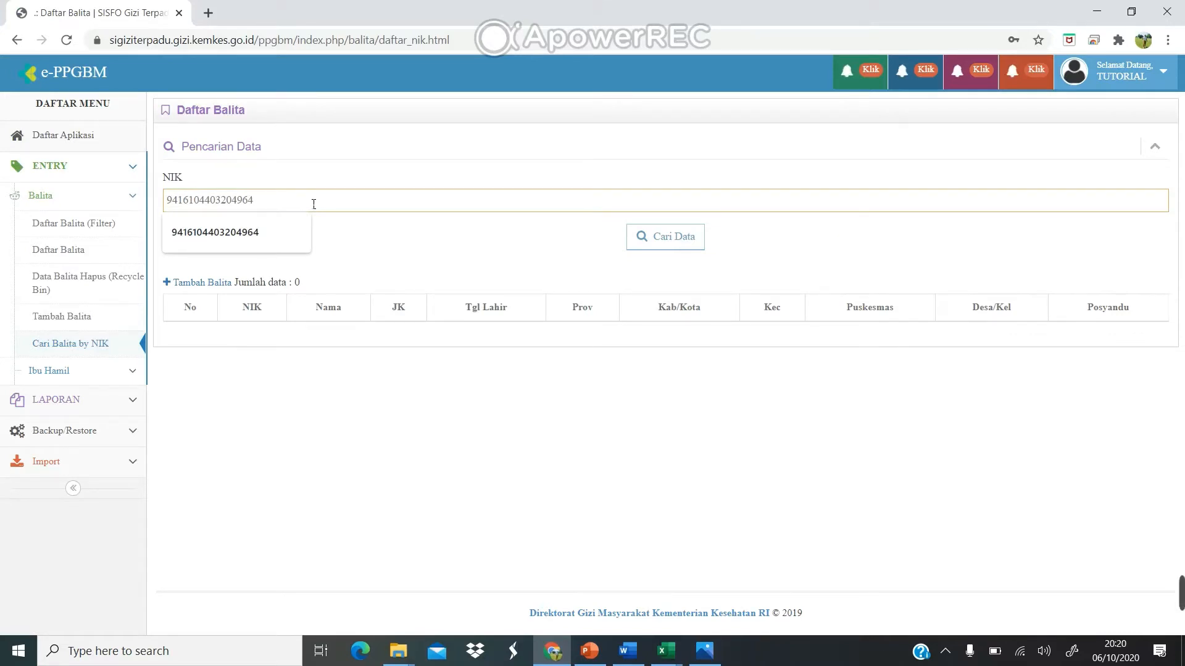
pyautogui.click(682, 249)
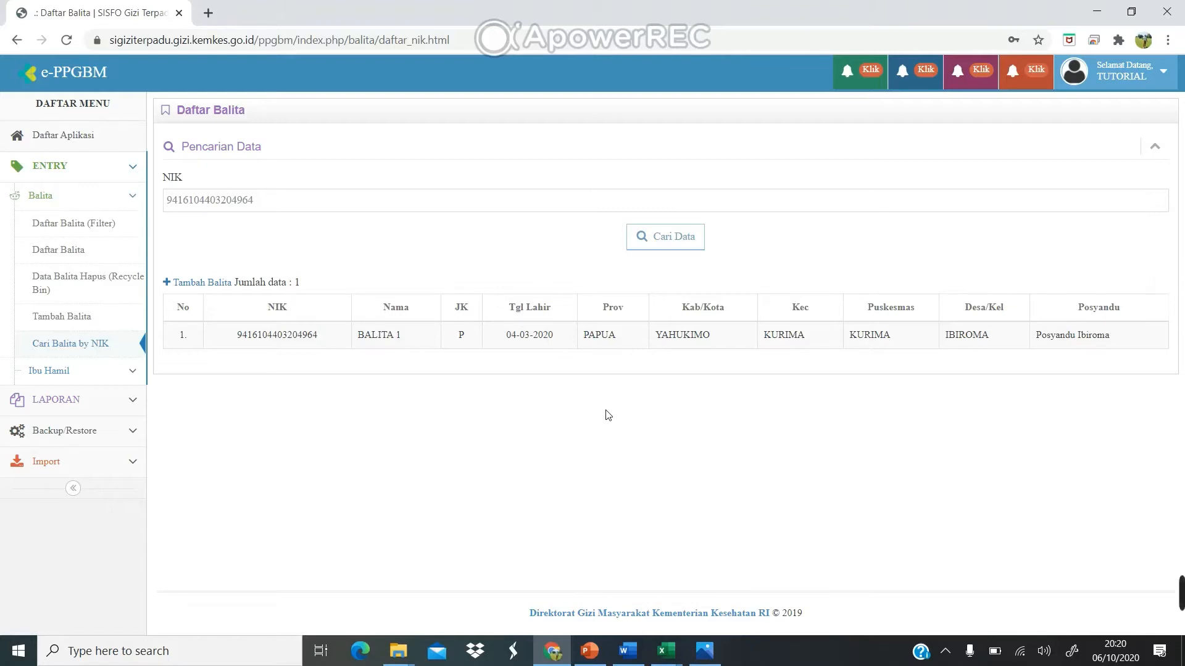
pyautogui.click(74, 251)
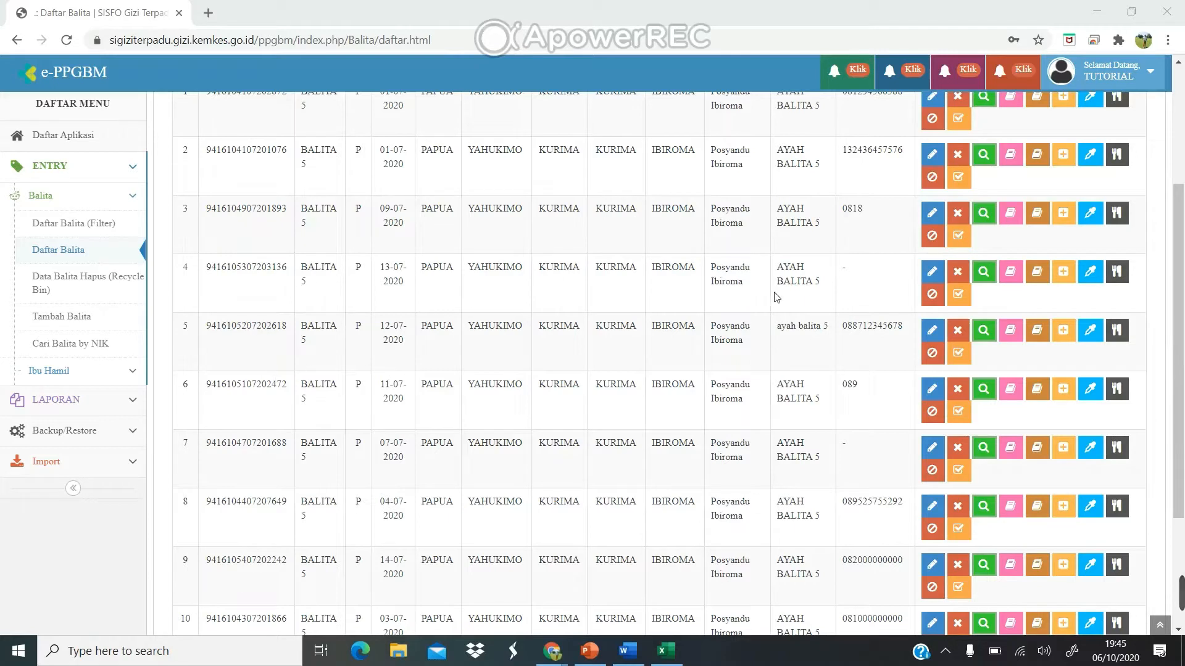
# Open Import > Import Identitas Balita from the sidebar.
pyautogui.scroll(2, 679, 288)
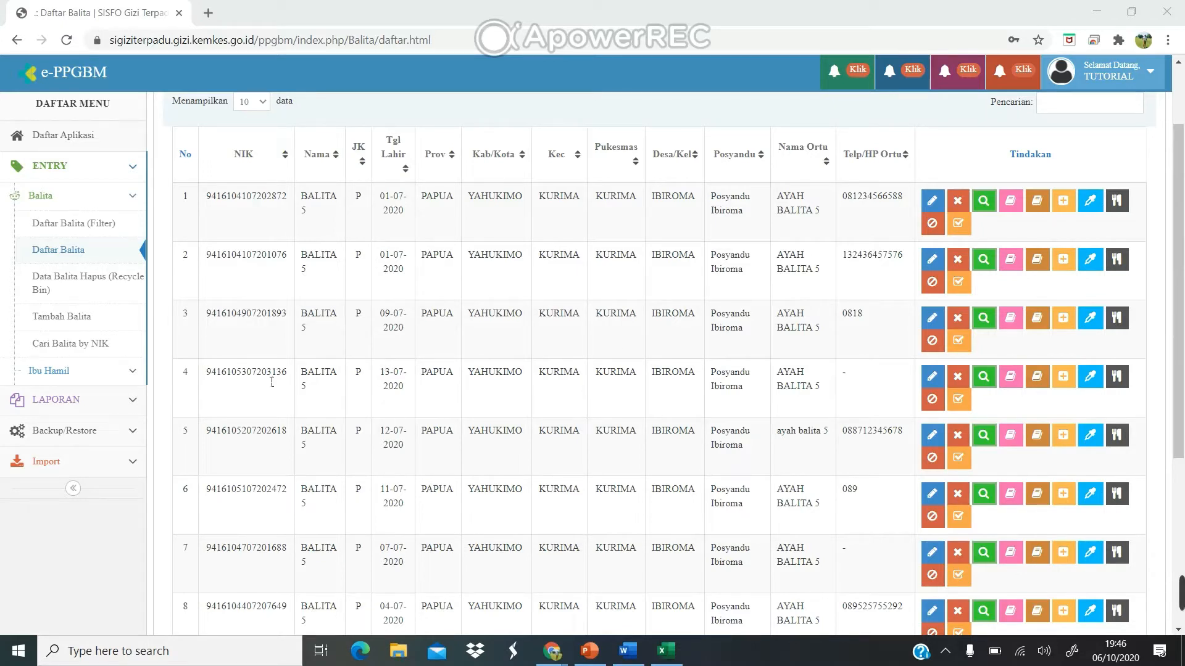
pyautogui.click(130, 462)
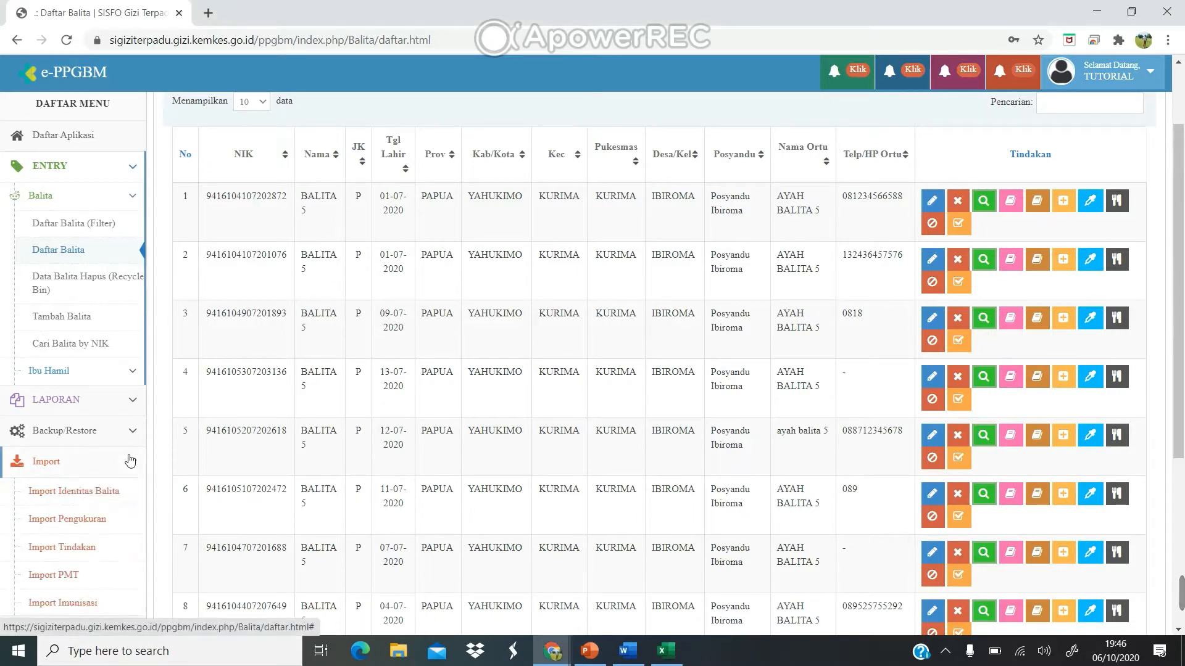
pyautogui.click(97, 492)
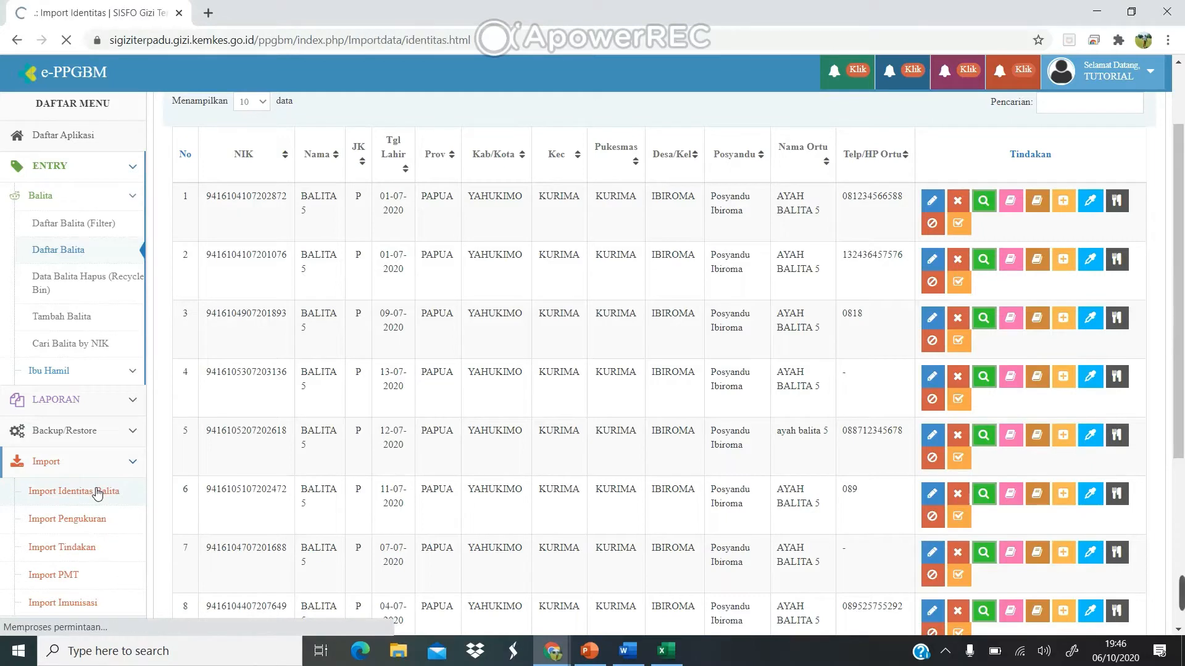
# Choose IBIROMA and Posyandu Ibiroma, export the toddler data for import, and open the downloaded .xls.
pyautogui.scroll(-8, 291, 397)
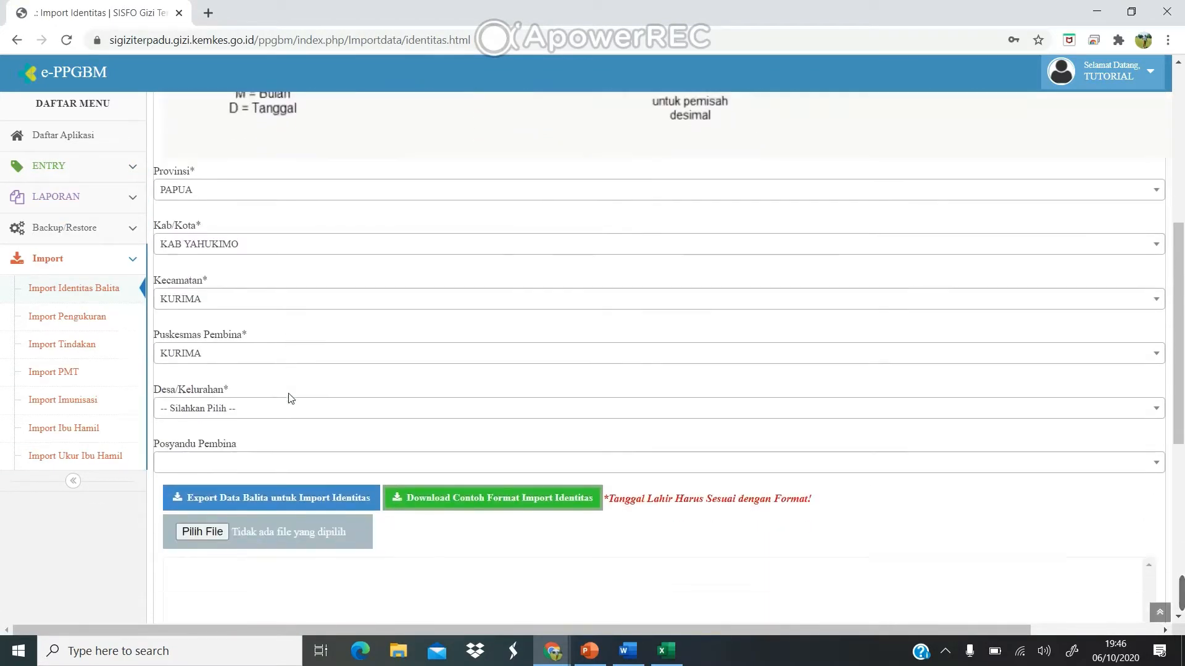
pyautogui.scroll(-2, 294, 398)
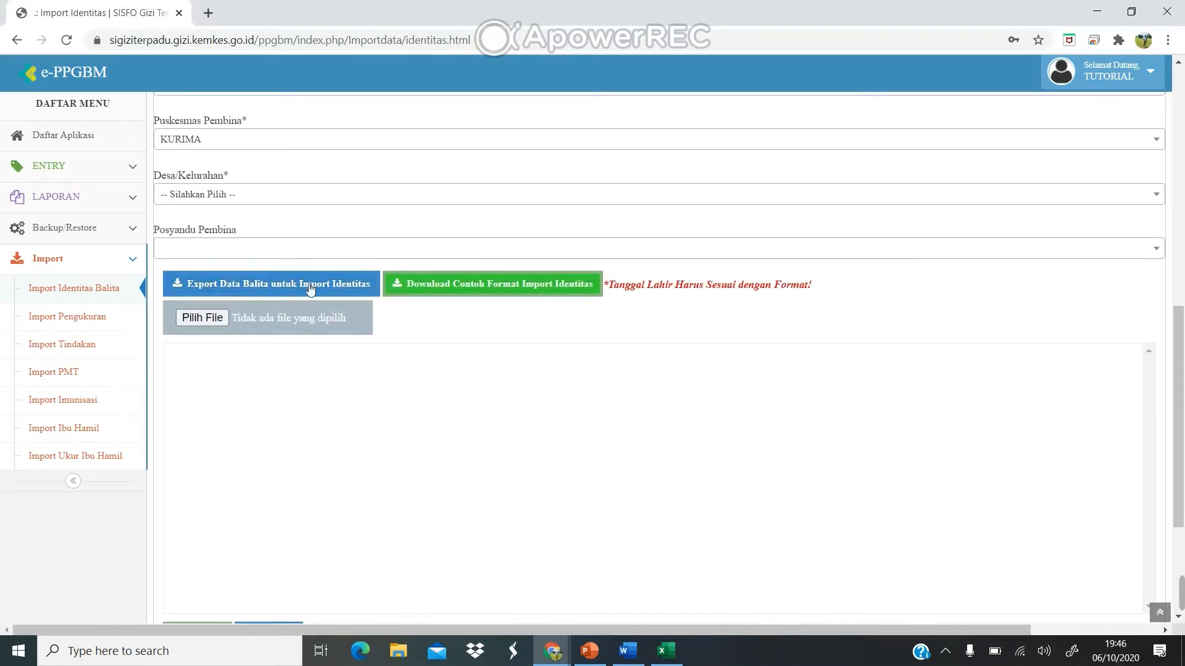
pyautogui.click(269, 197)
pyautogui.click(270, 291)
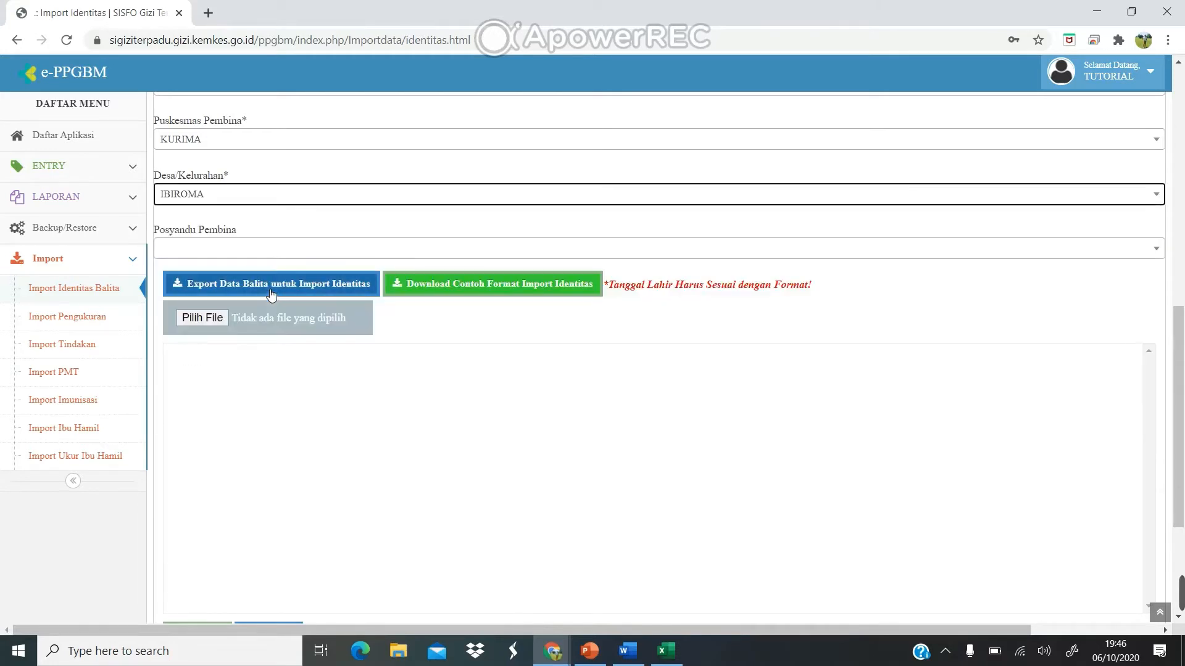
pyautogui.click(277, 253)
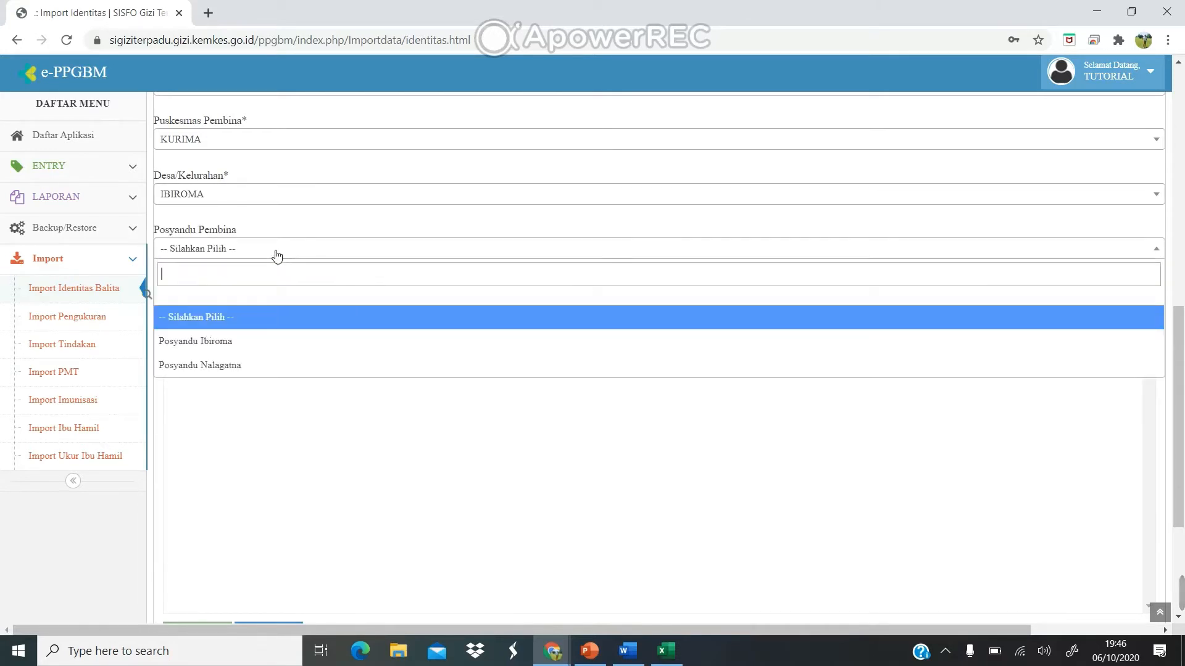
pyautogui.click(224, 341)
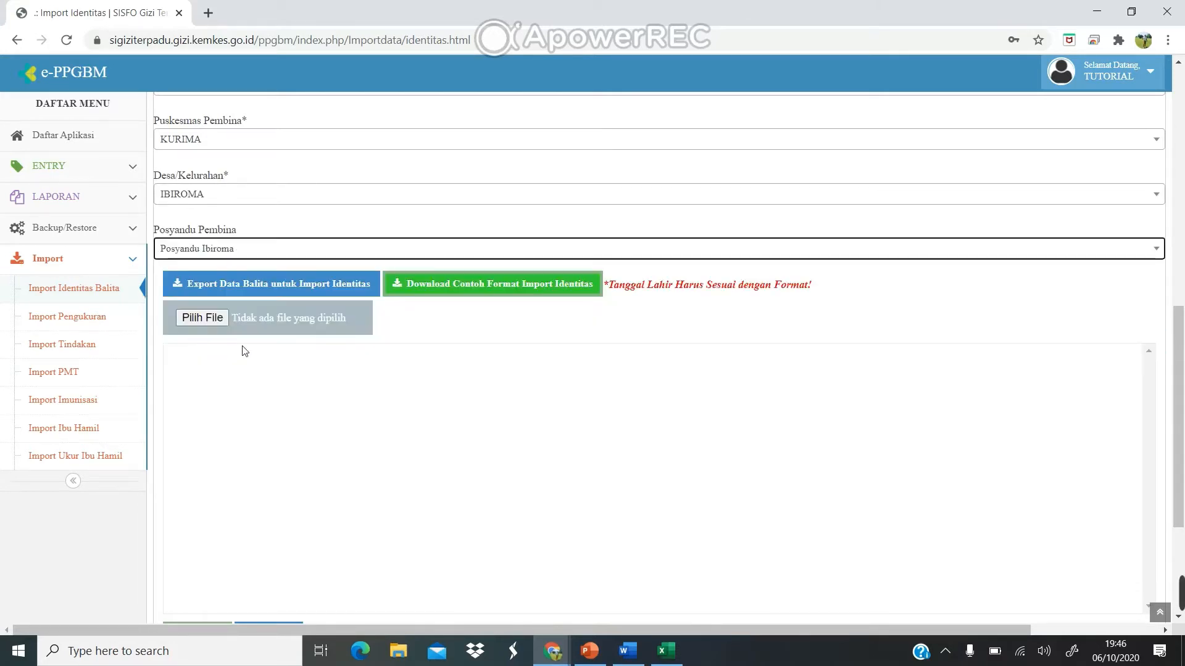
pyautogui.click(299, 291)
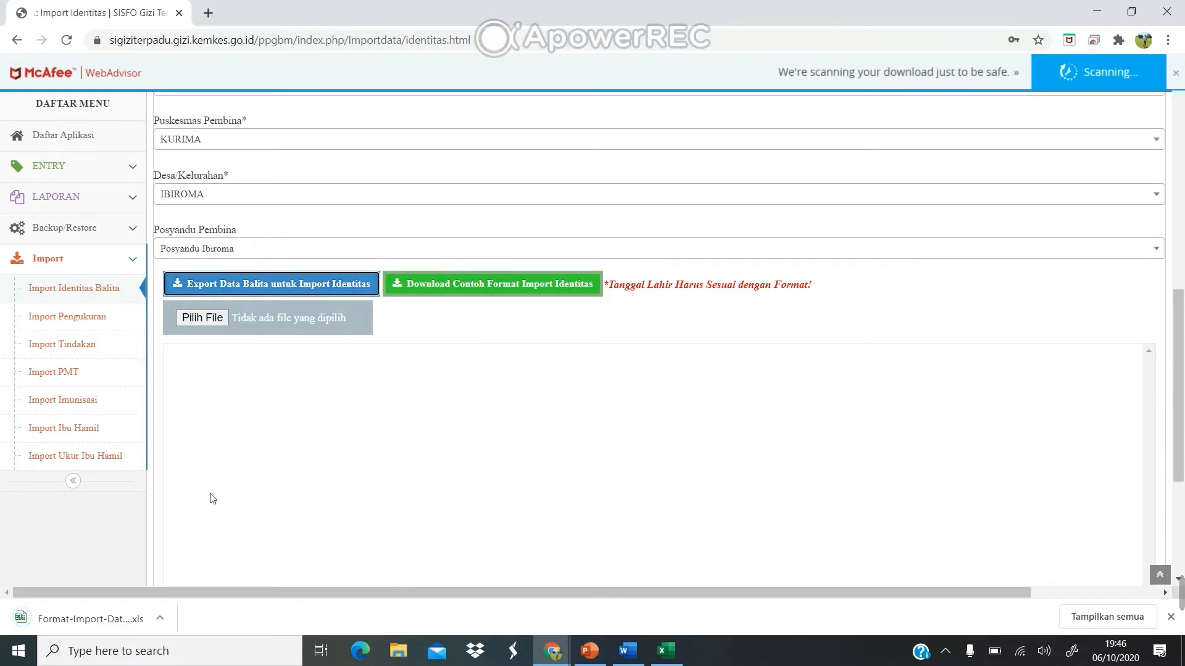
pyautogui.click(99, 619)
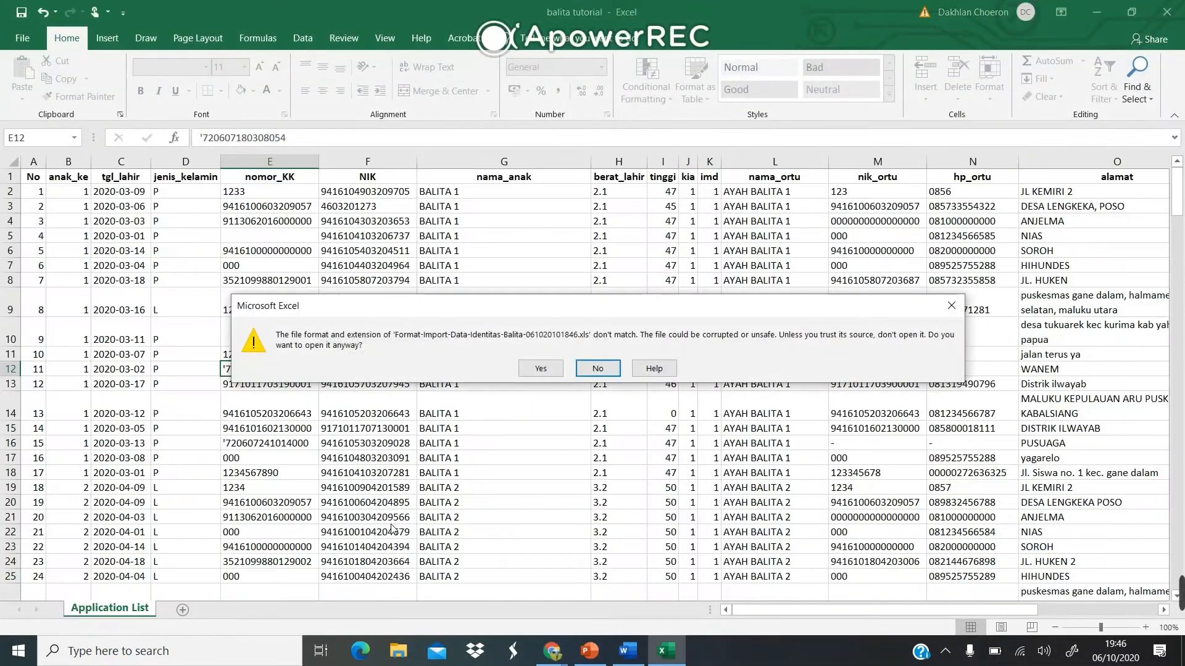
# Open the Format-Import-Data-Identitas-Balita-061020101846.xls export despite the format warning, and enable editing.
pyautogui.click(541, 369)
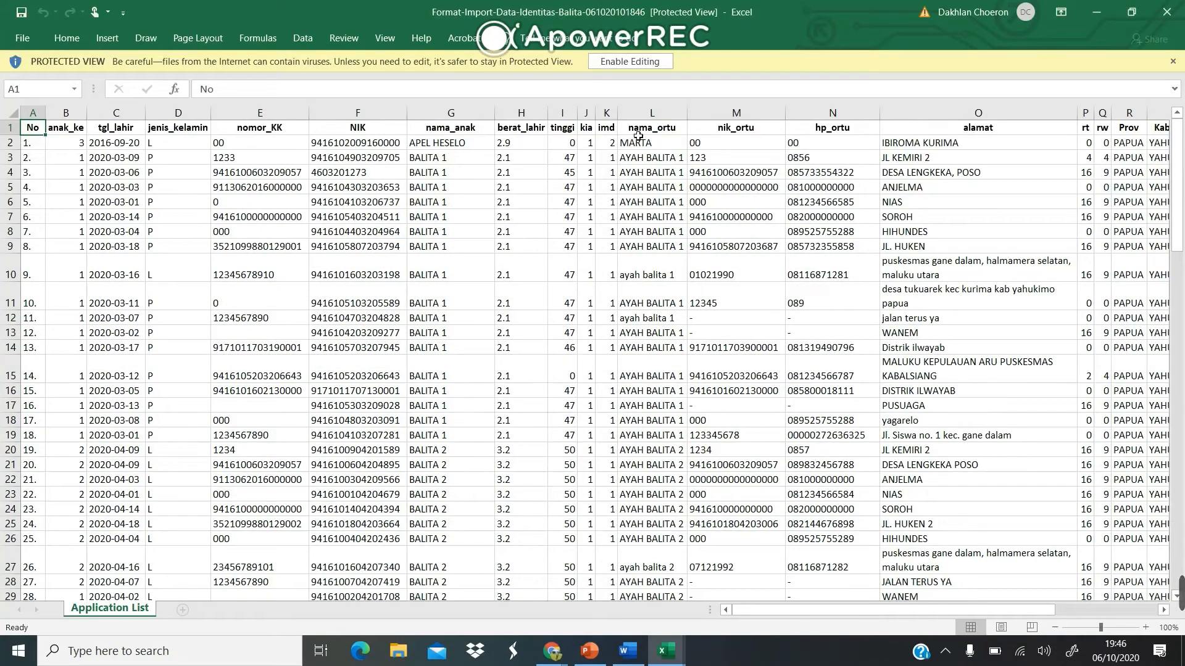
pyautogui.click(636, 62)
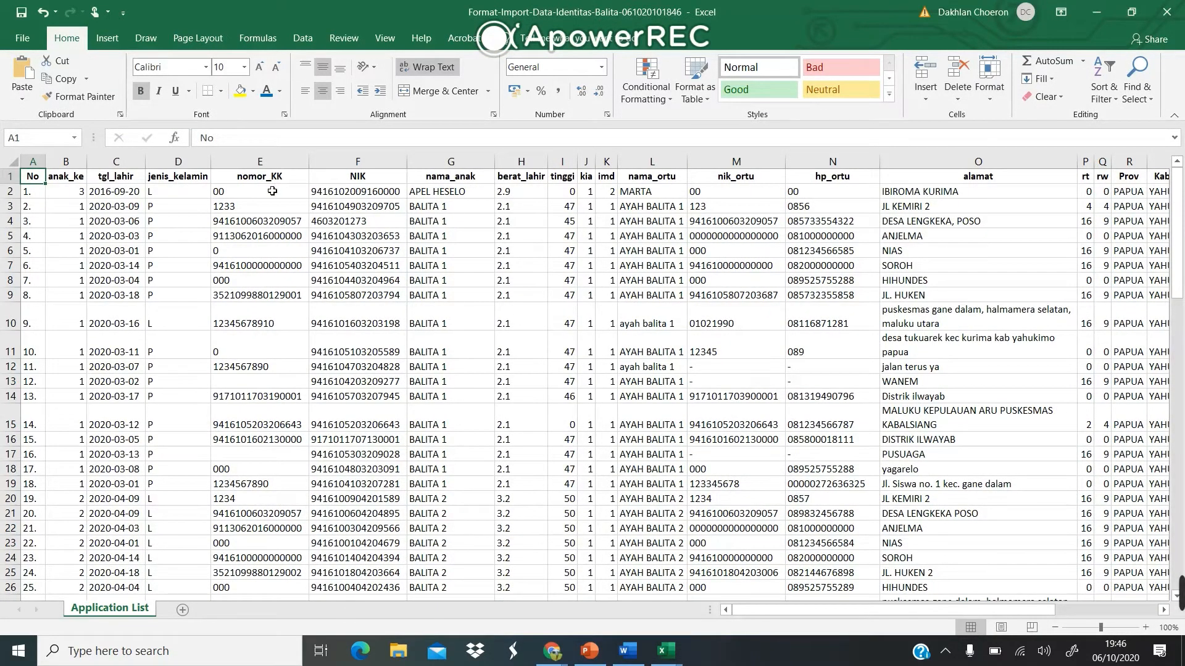
# Fill row 2 with the family card number, height 50, and the parent's NIK and phone number.
pyautogui.click(263, 195)
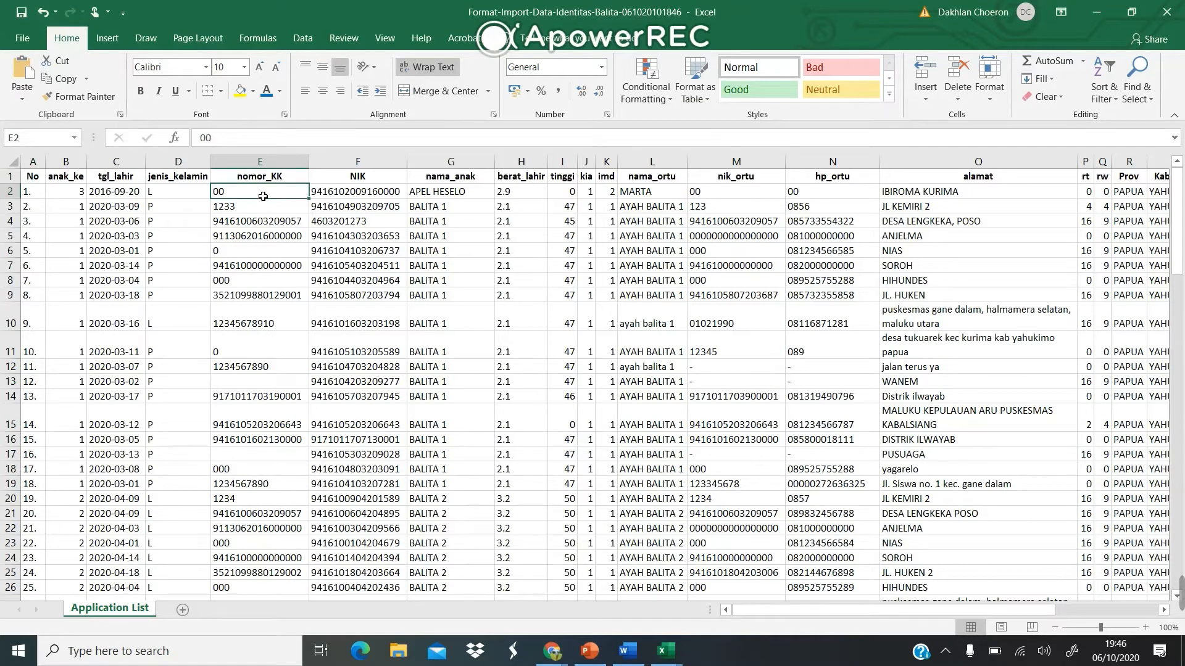
pyautogui.write('94161')
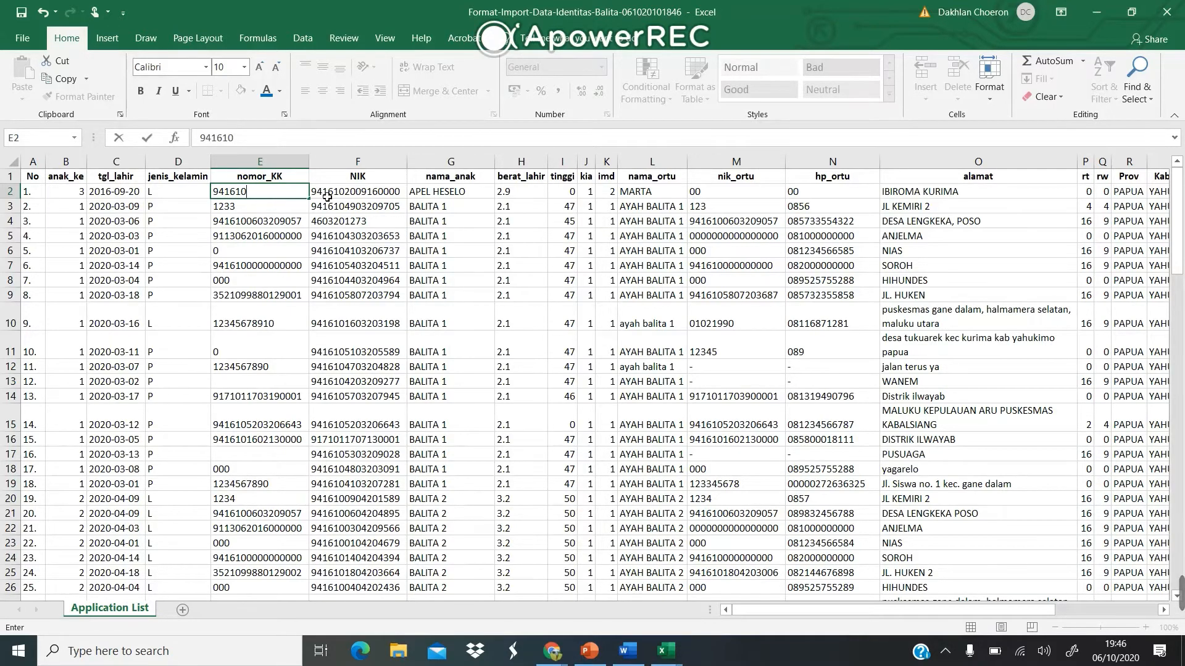
pyautogui.hscroll(2, 481, 213)
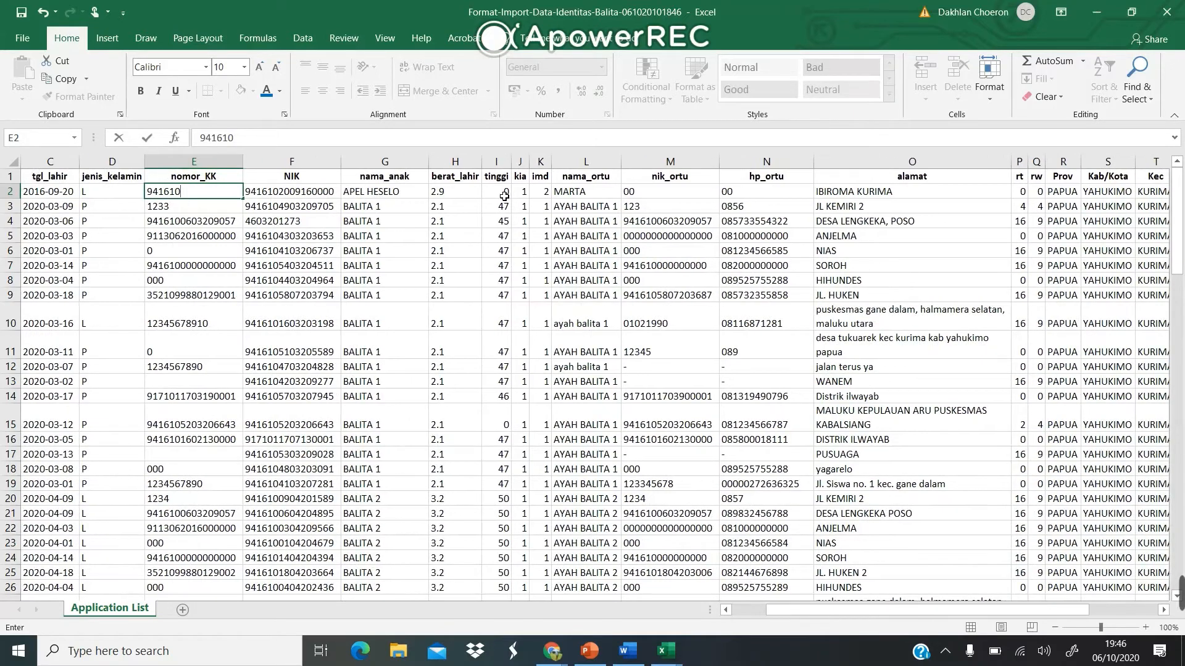
pyautogui.click(505, 193)
pyautogui.write('5')
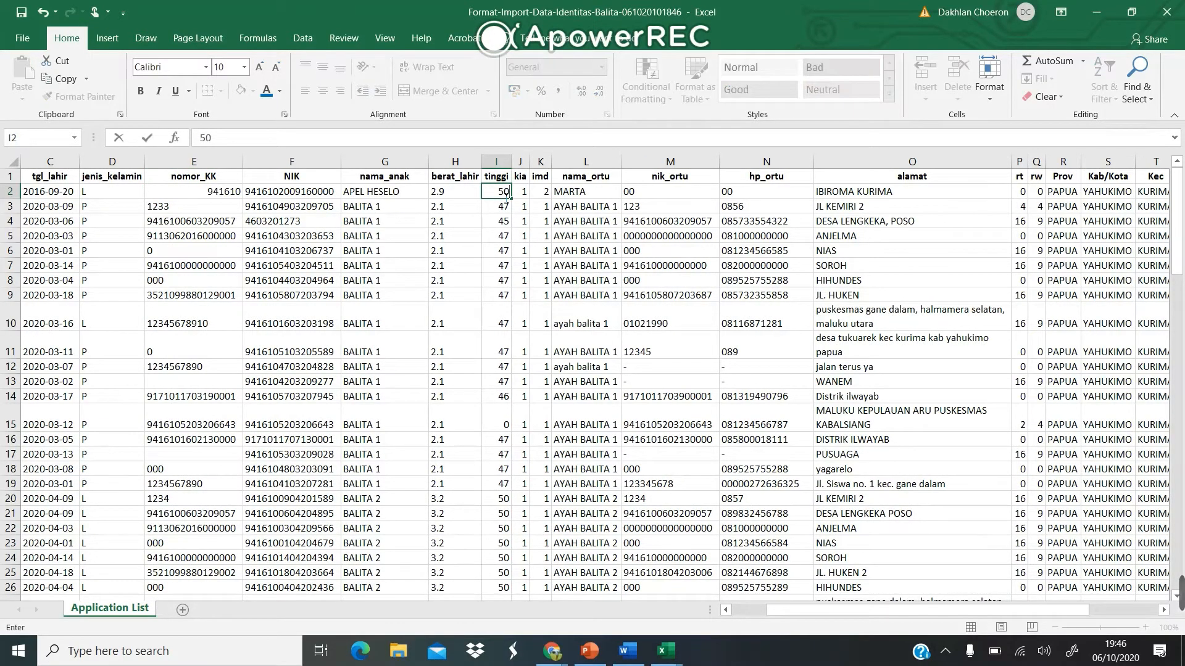
pyautogui.click(690, 197)
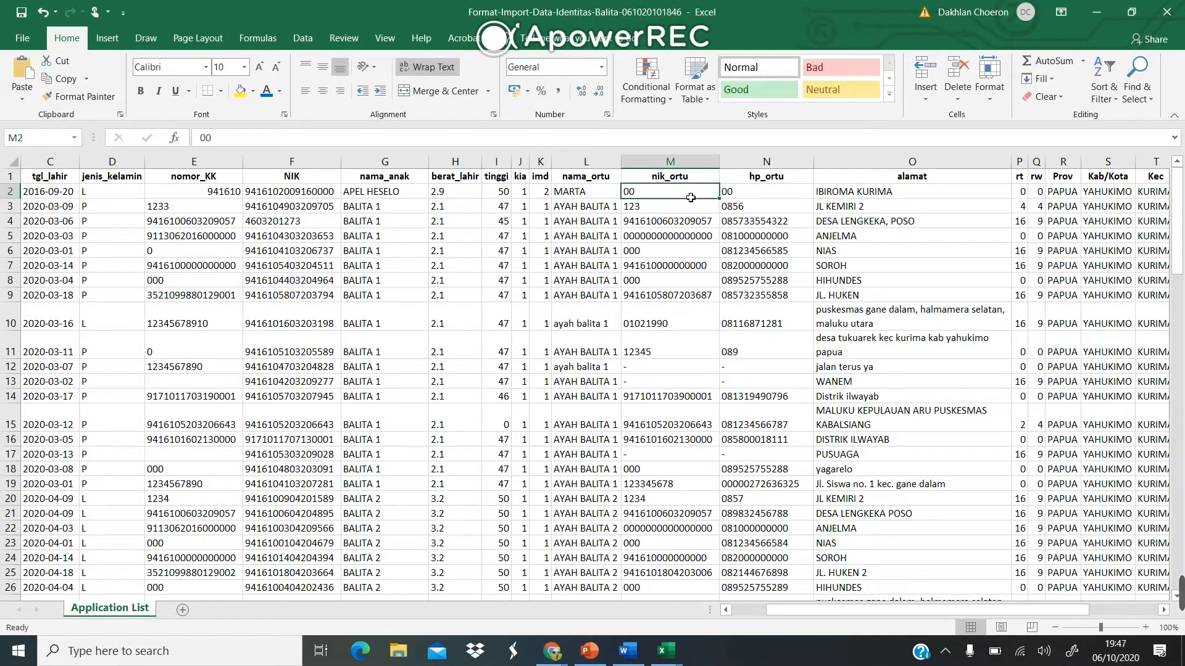
pyautogui.write('94161')
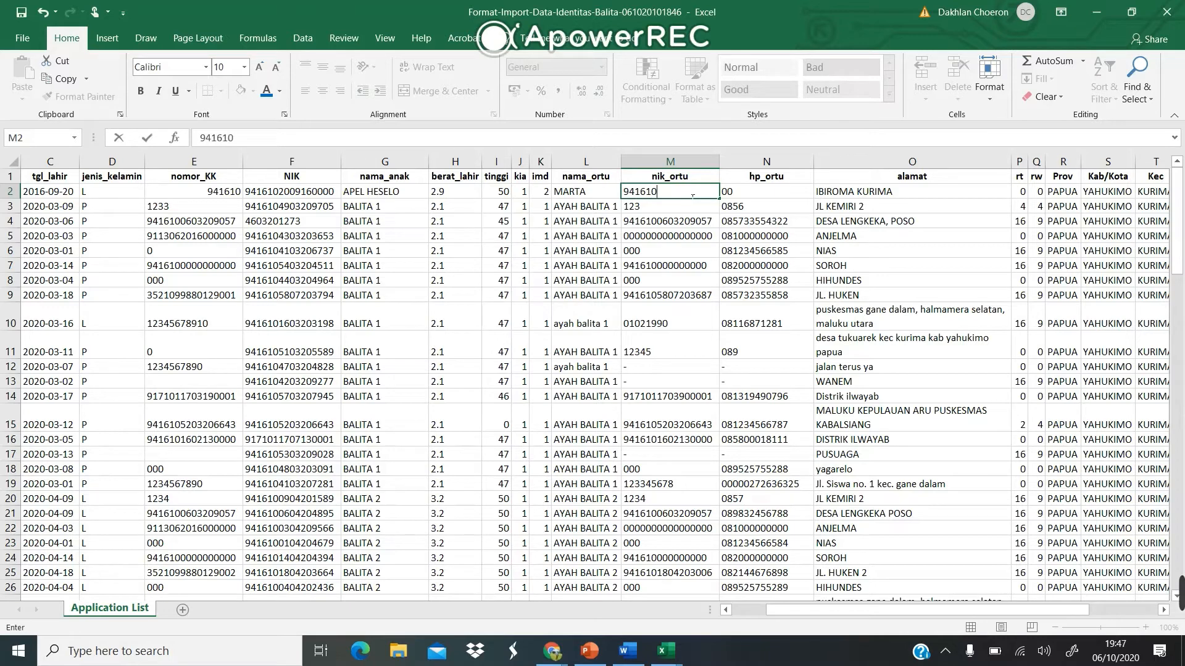
pyautogui.click(781, 189)
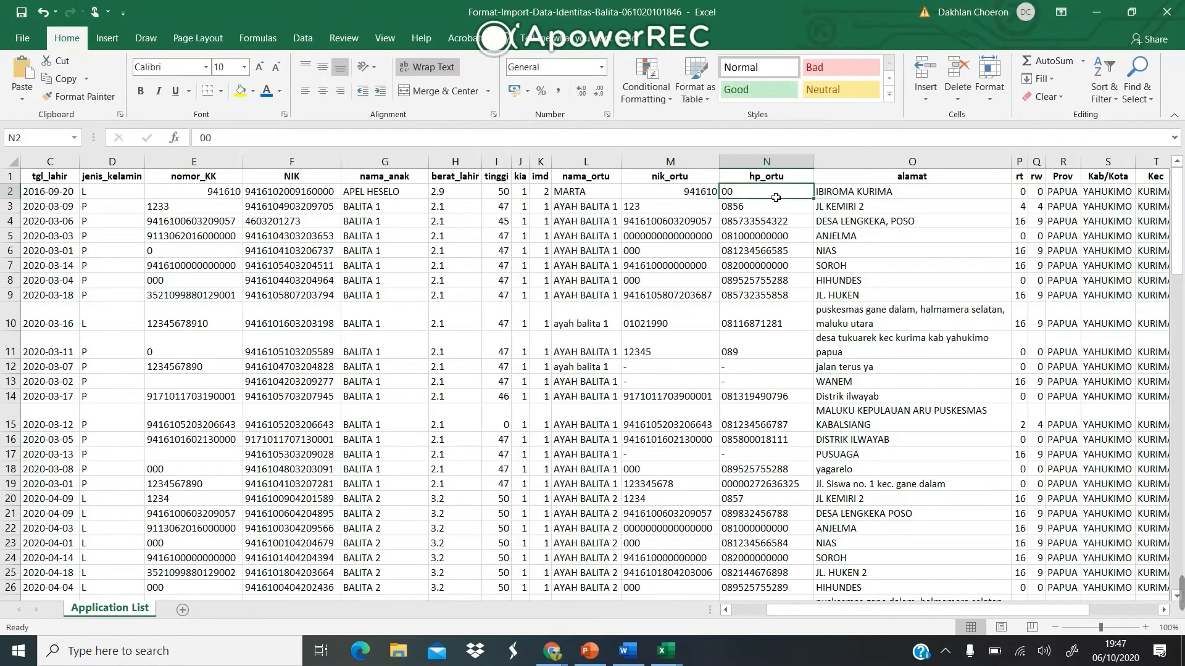
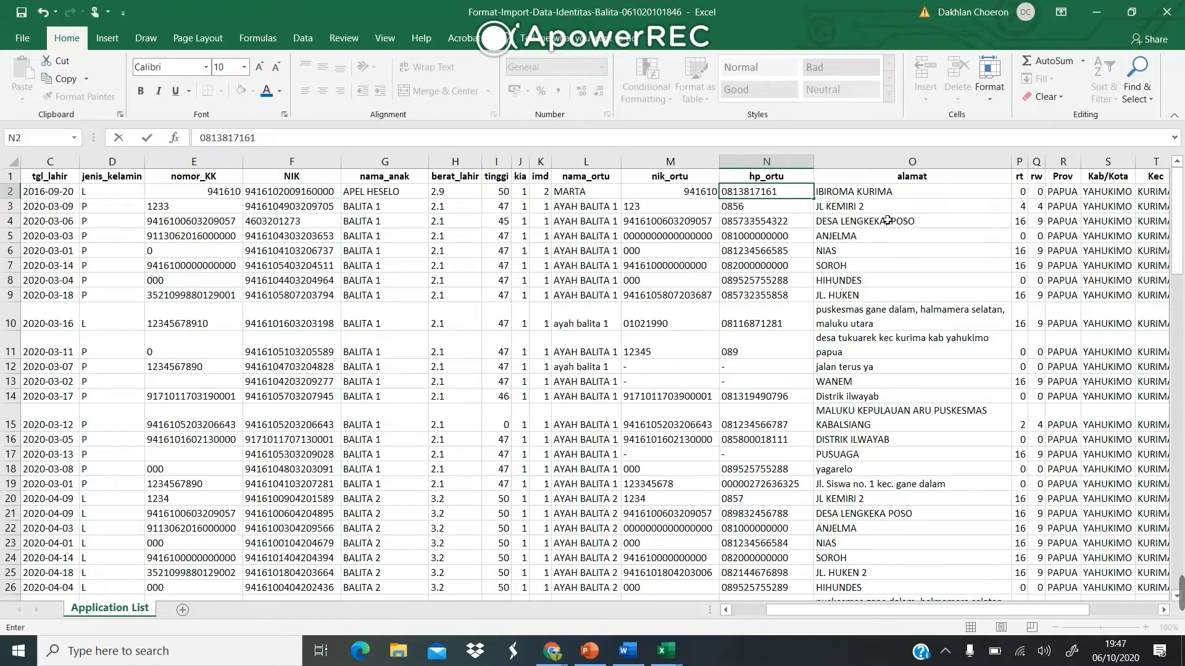
pyautogui.click(912, 196)
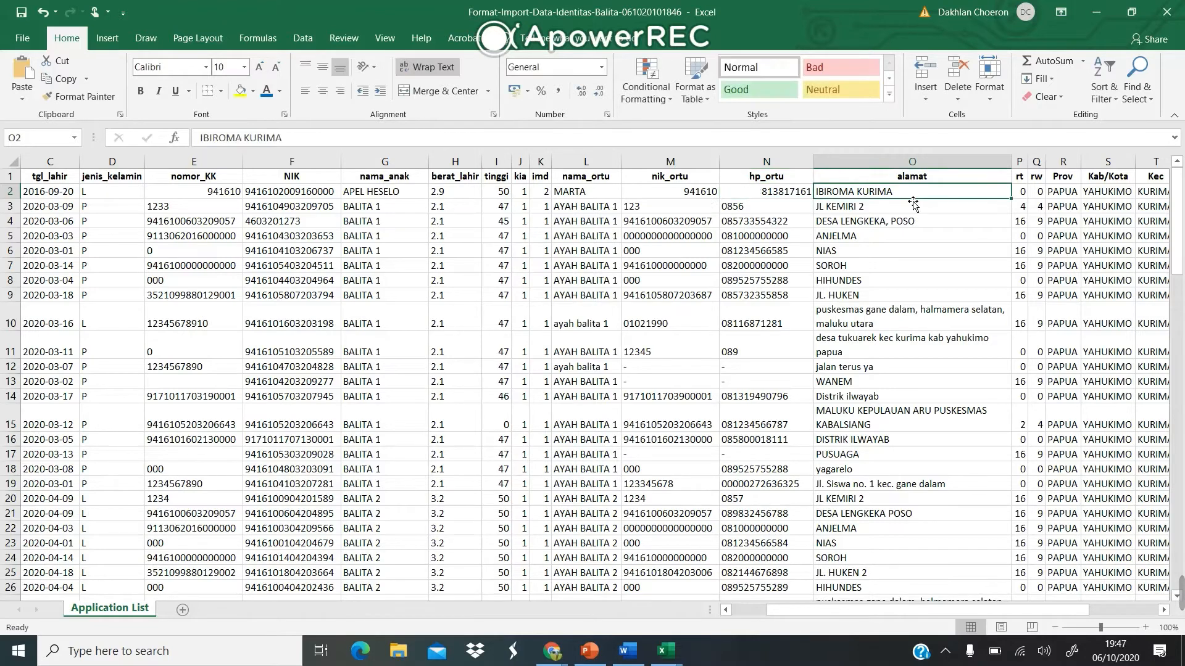
# Format the parent cells M2:N2 as Text and re-enter the phone number with its leading 0.
pyautogui.hscroll(2, 862, 208)
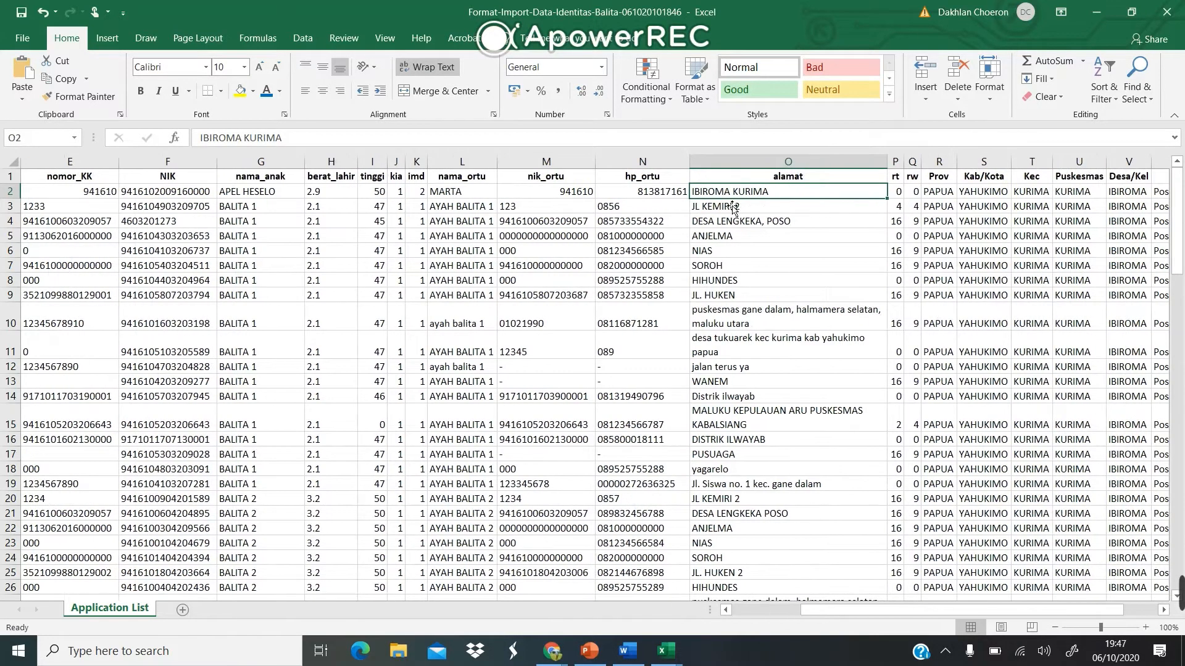
pyautogui.moveTo(546, 192); pyautogui.dragTo(626, 194)
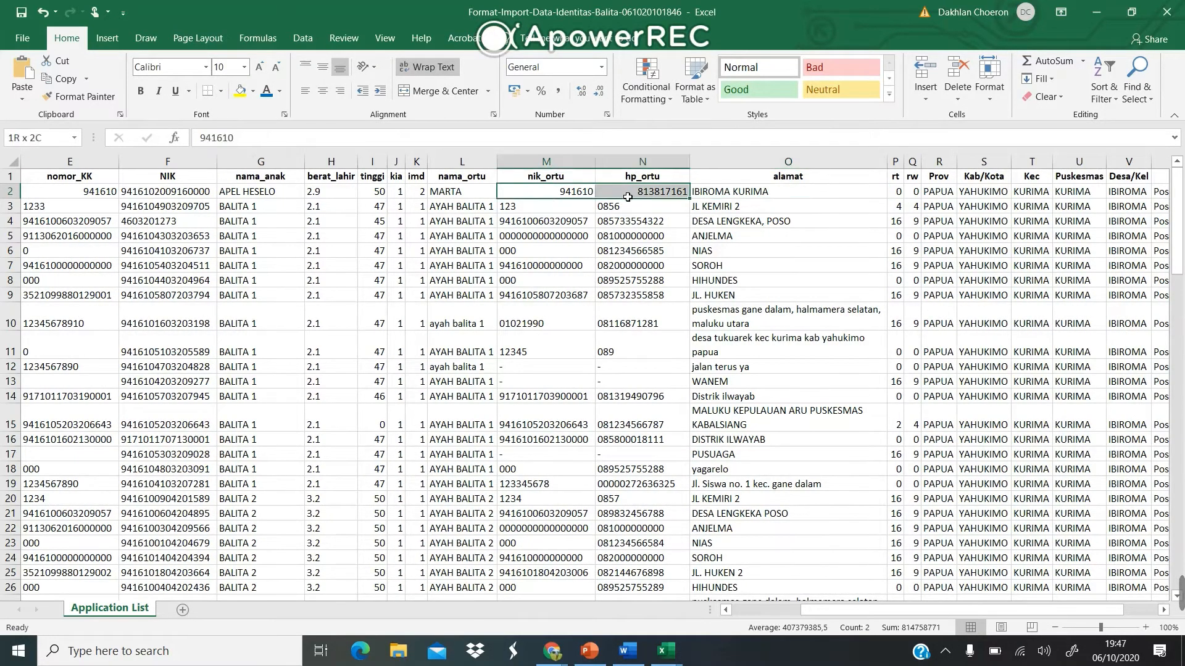
pyautogui.click(90, 196)
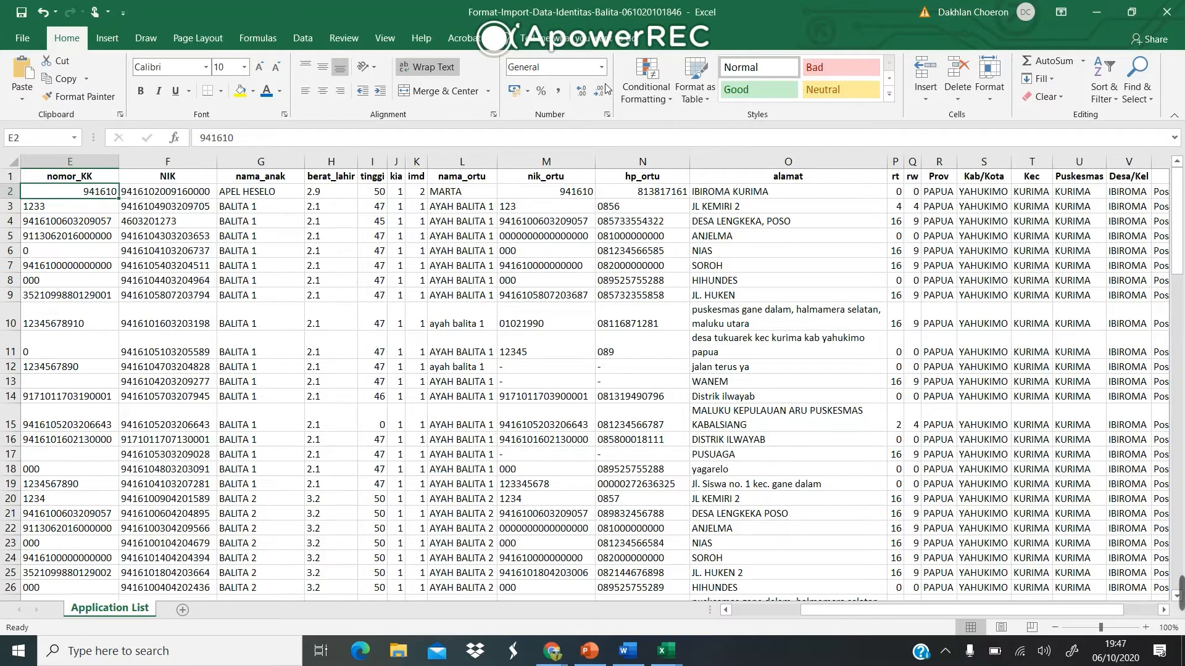
pyautogui.click(530, 192)
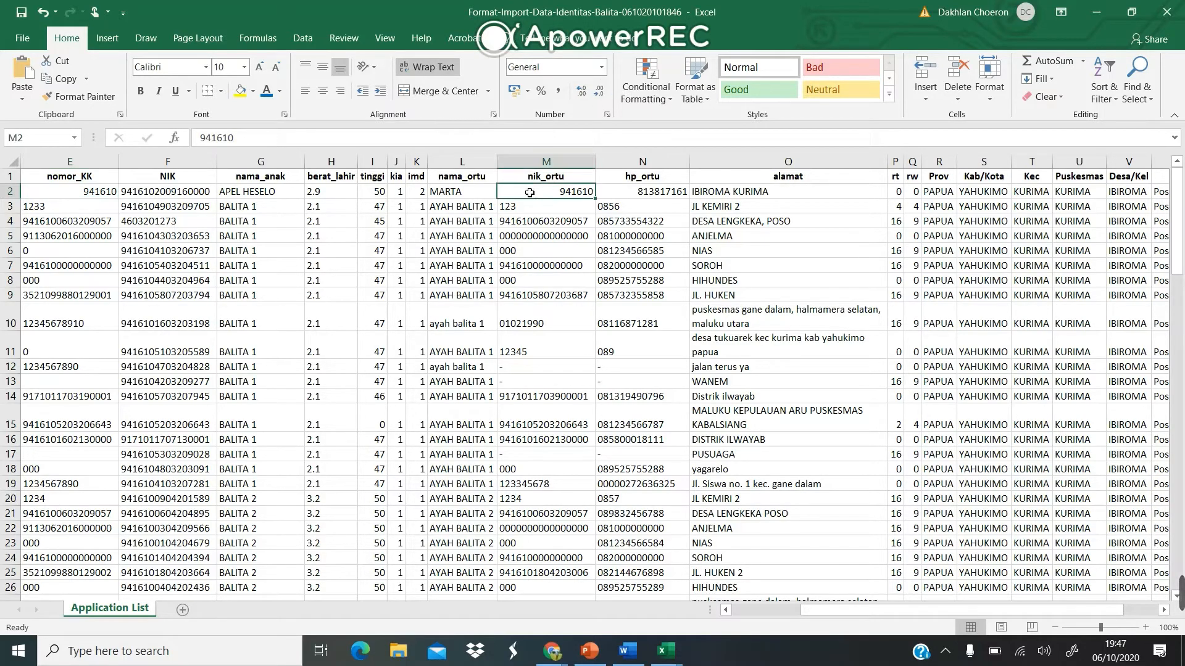
pyautogui.moveTo(580, 198); pyautogui.dragTo(632, 197)
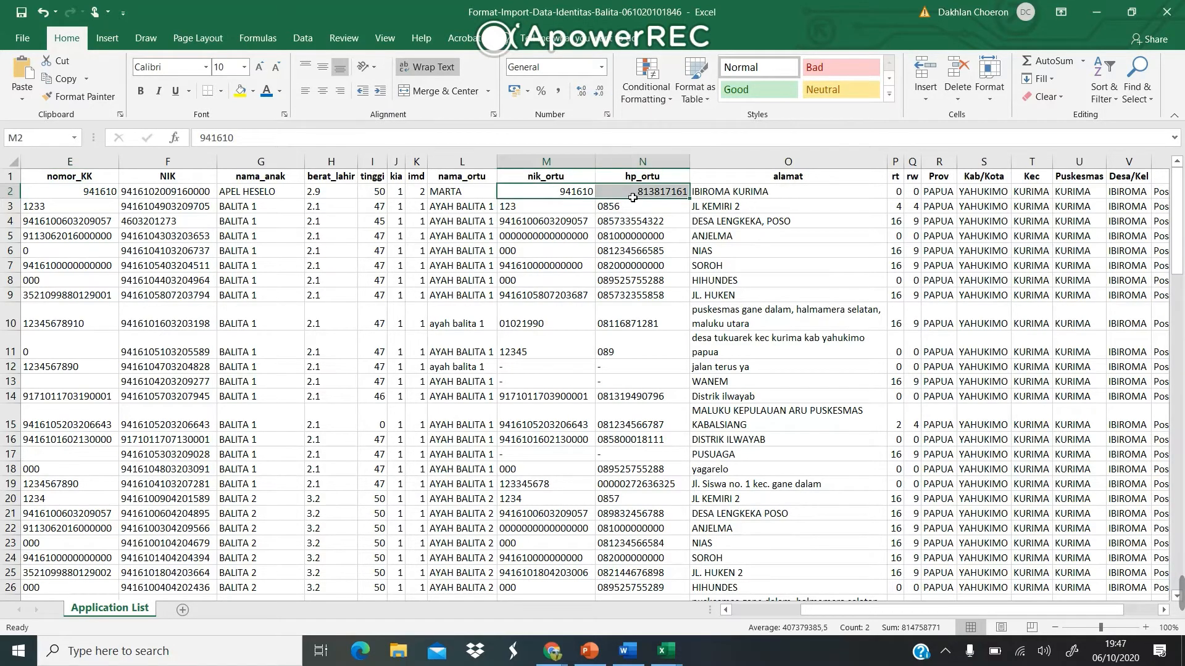
pyautogui.click(601, 68)
pyautogui.click(589, 427)
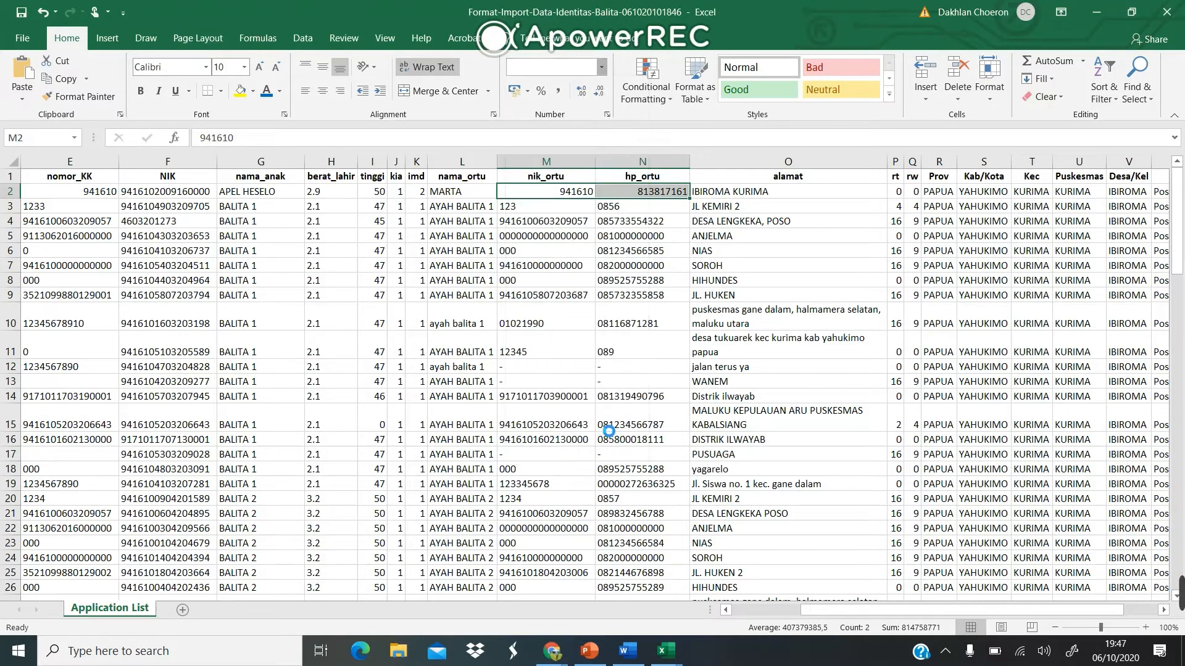
pyautogui.click(605, 196)
pyautogui.doubleClick(605, 196)
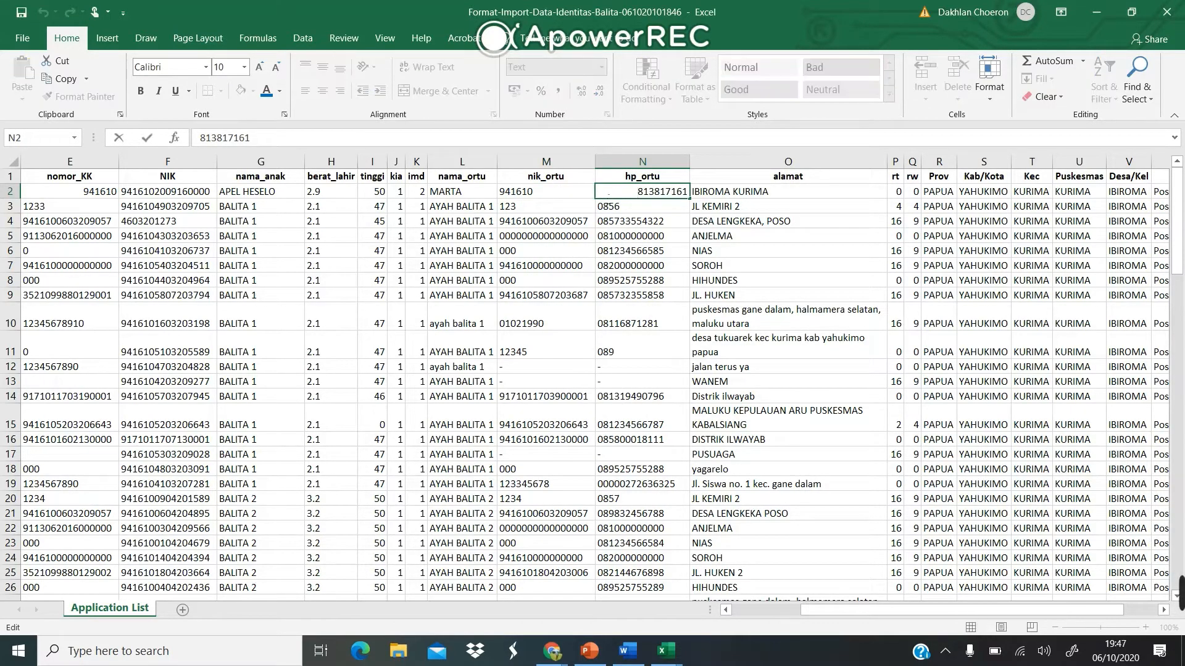
pyautogui.write('0')
pyautogui.press('Return')
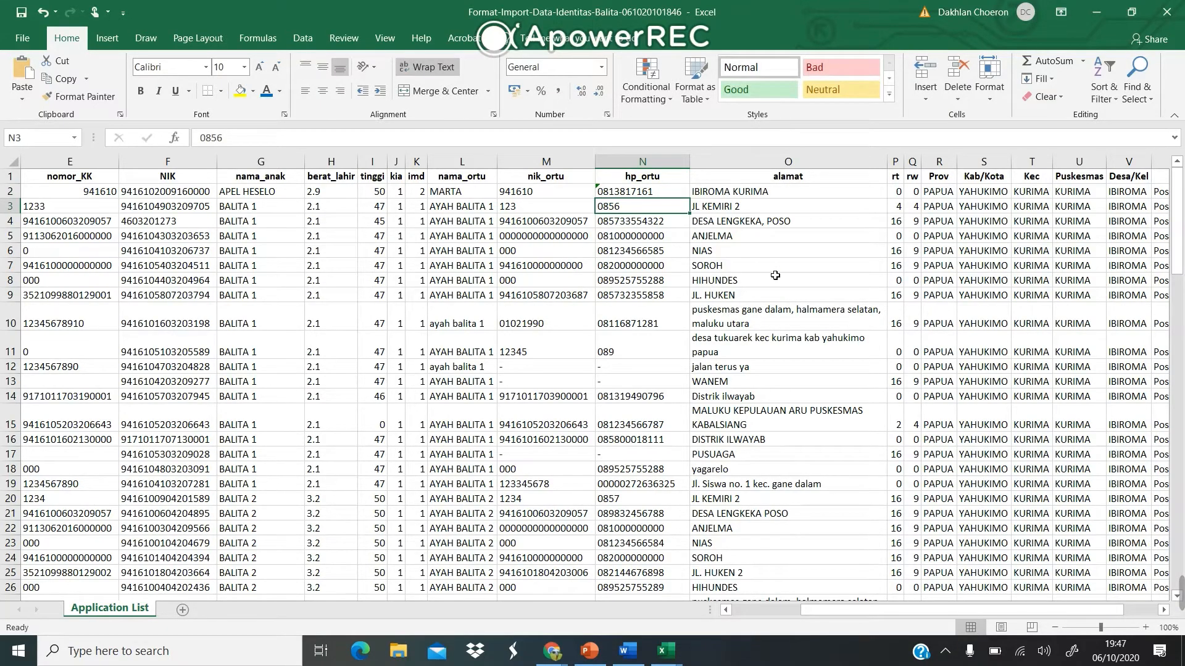
pyautogui.hscroll(4, 818, 247)
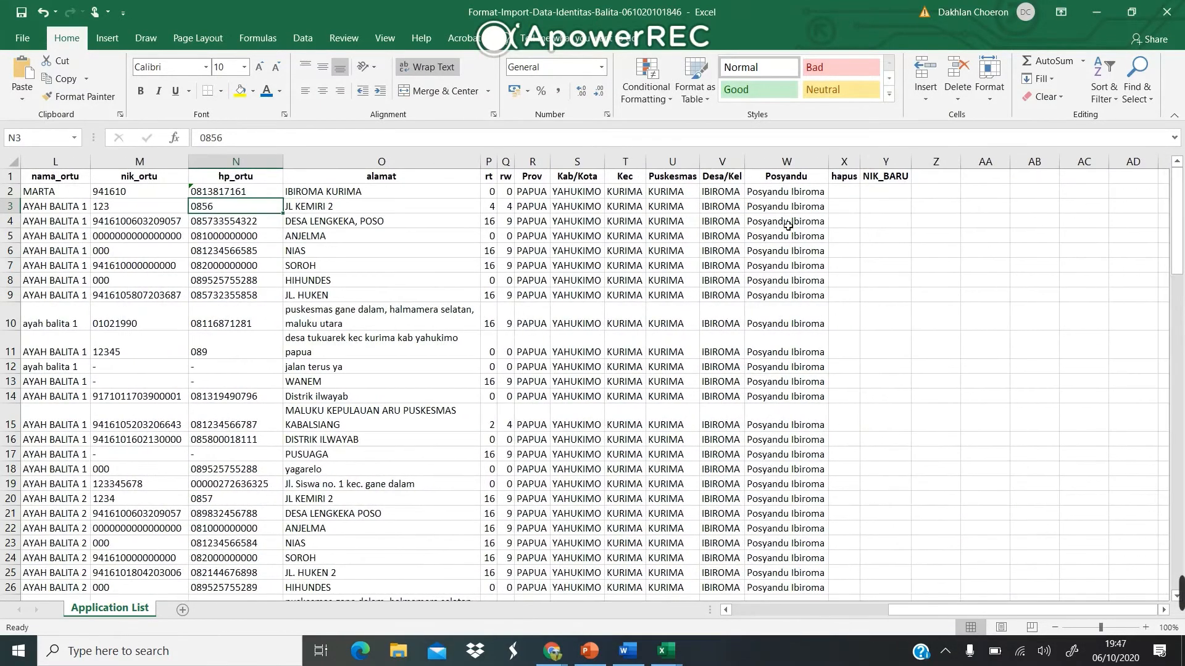
pyautogui.hscroll(-5, 618, 259)
pyautogui.hscroll(10, 722, 257)
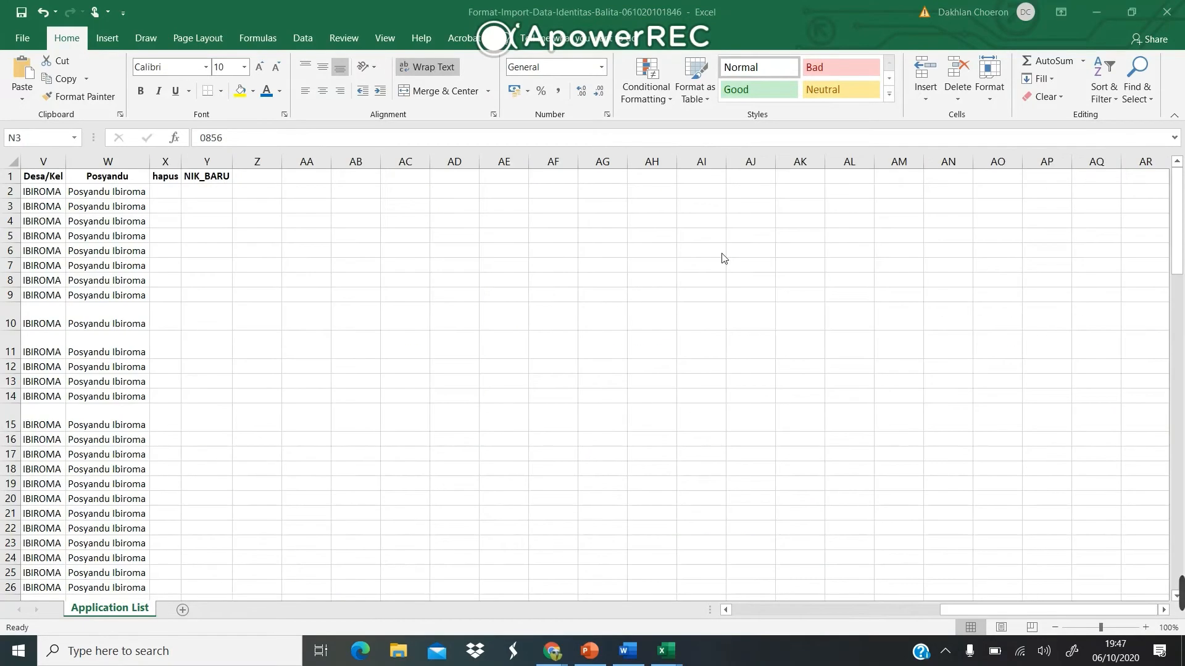
pyautogui.hscroll(-1, 723, 258)
pyautogui.hscroll(-6, 723, 258)
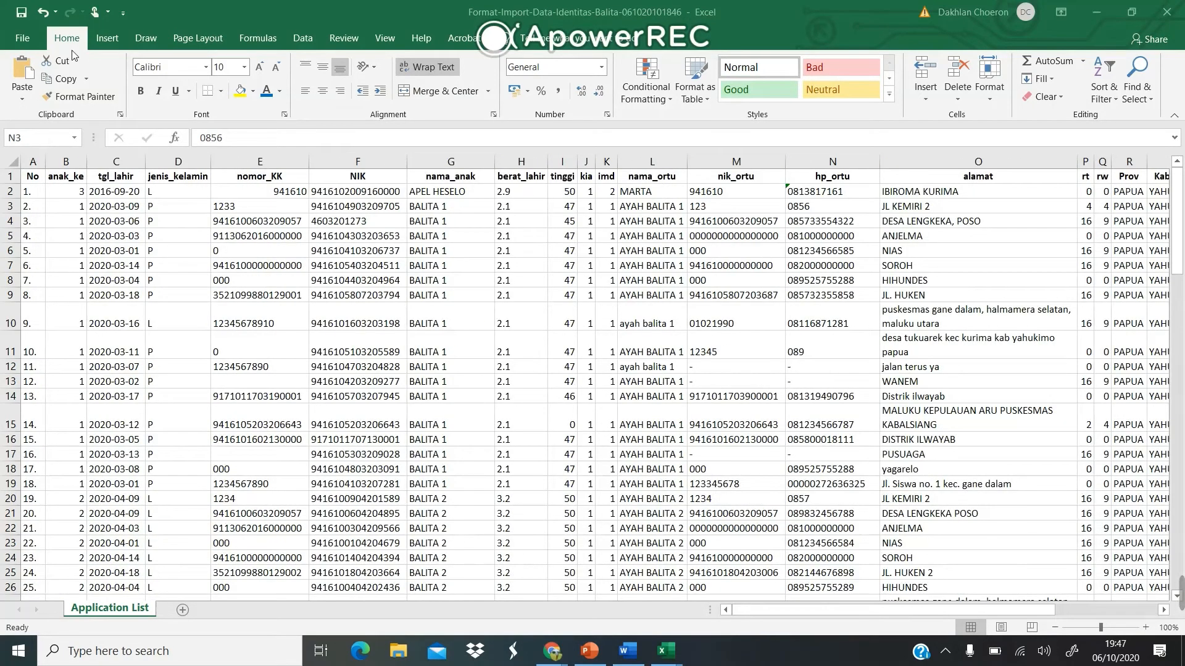
# Save the workbook to Documents as 'edit balita' in Excel 97-2003 Workbook format.
pyautogui.click(31, 38)
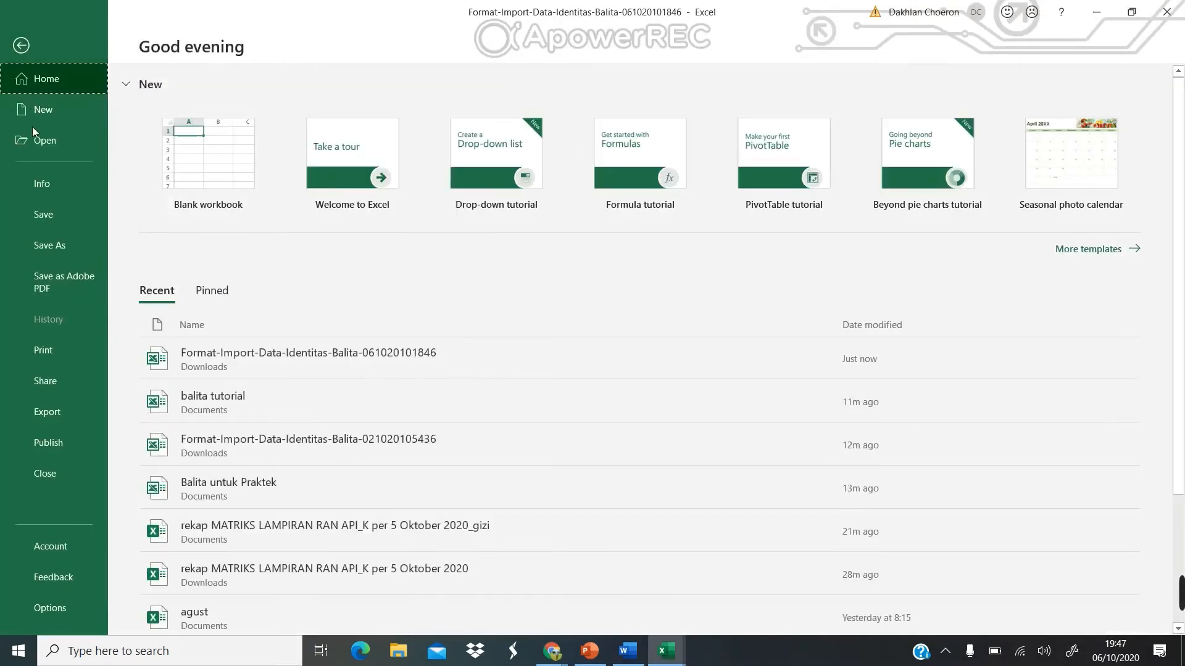
pyautogui.click(69, 240)
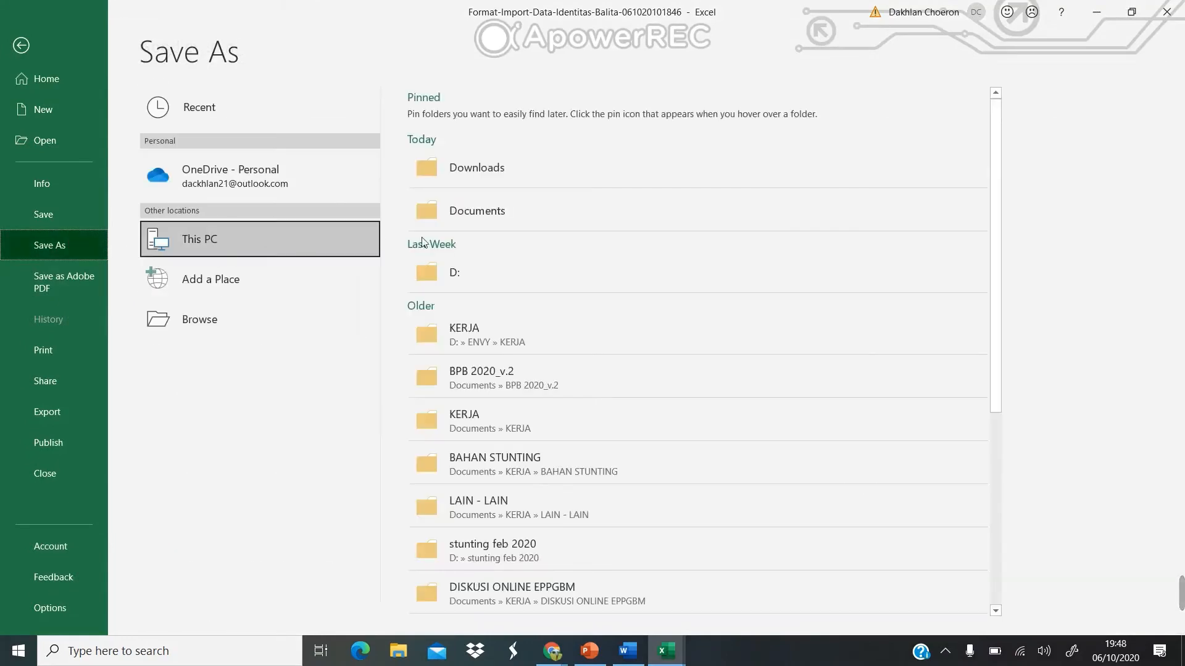
pyautogui.click(501, 210)
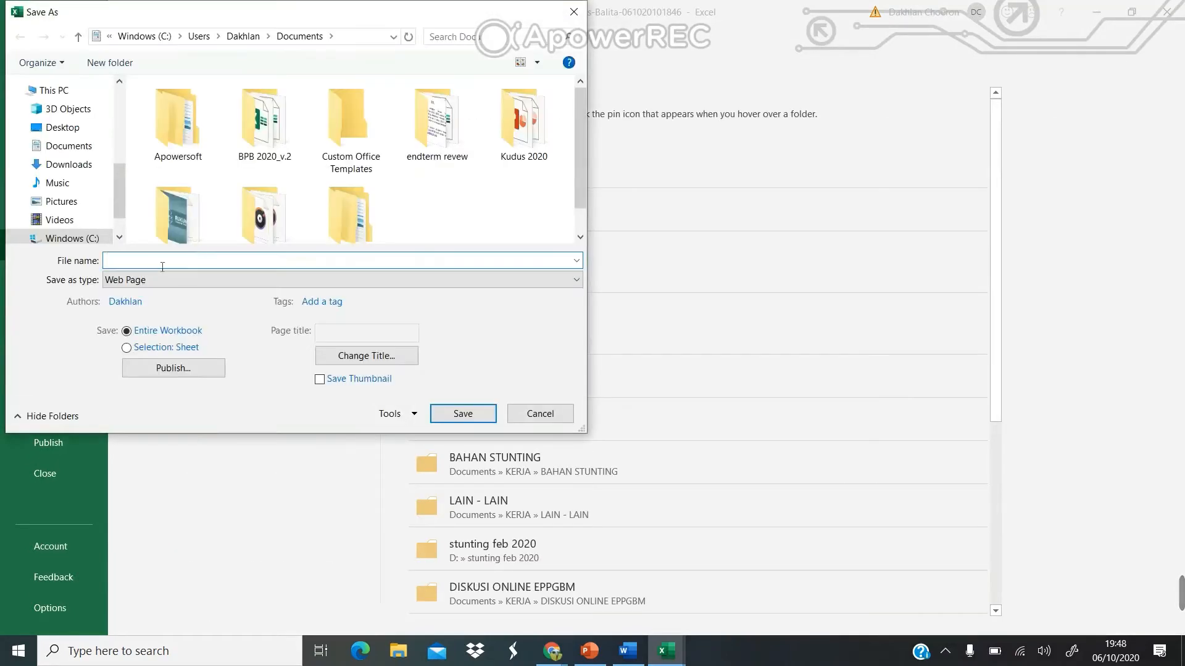
pyautogui.write('edi')
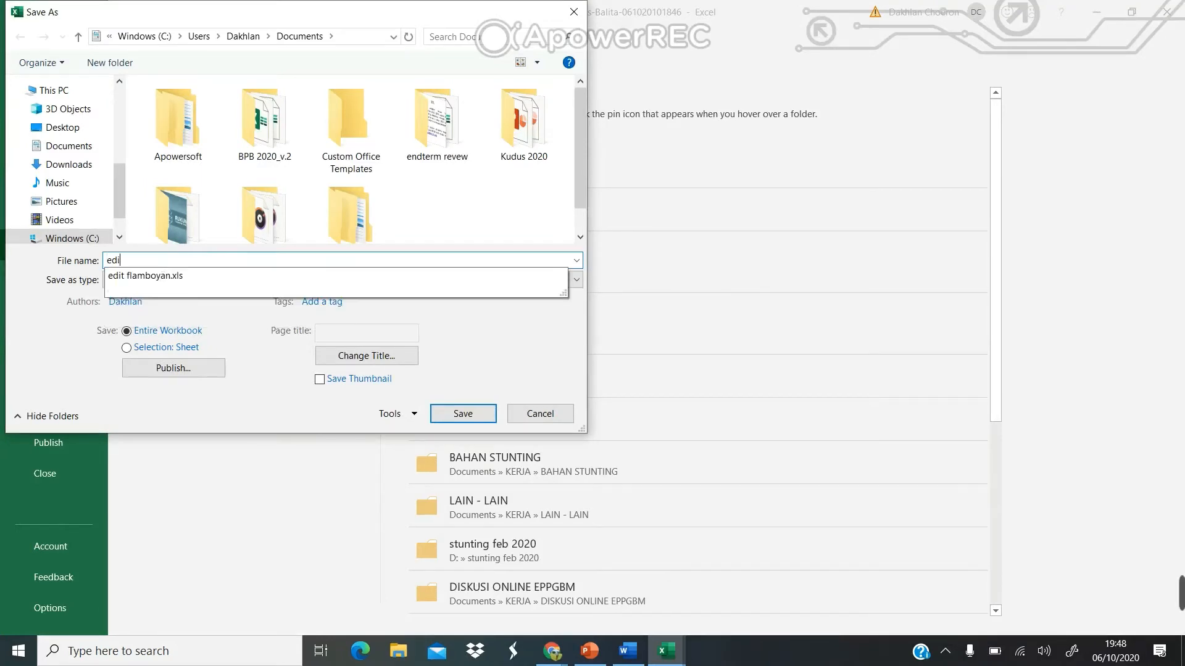
pyautogui.write('t balu')
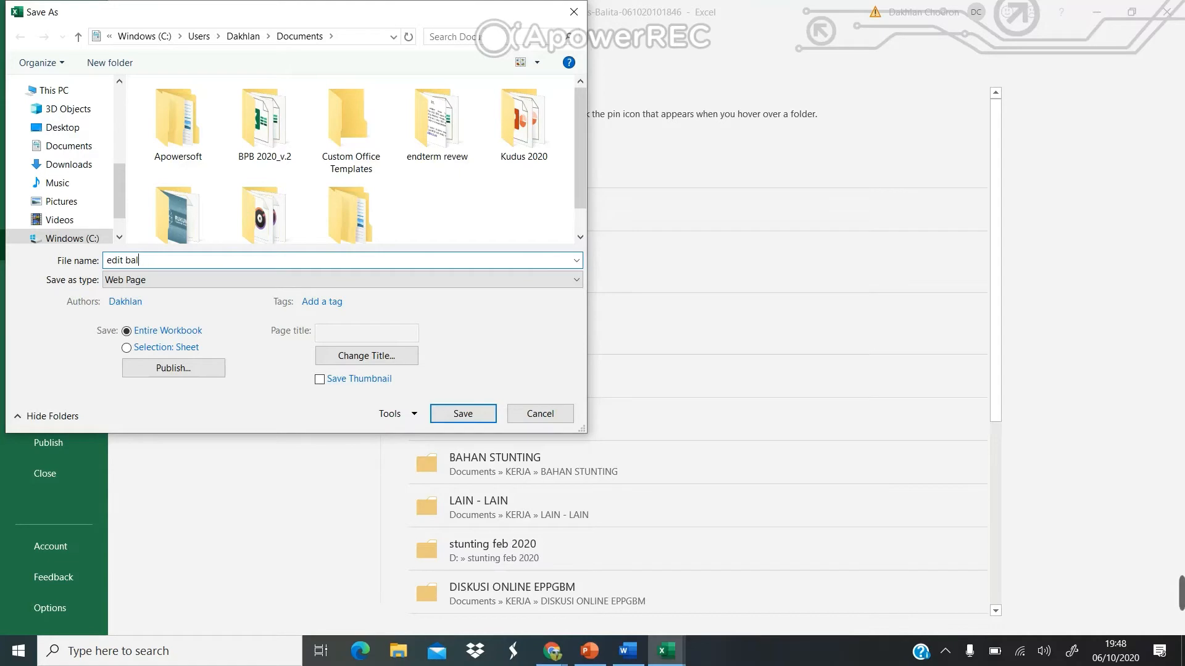
pyautogui.click(179, 281)
pyautogui.click(176, 333)
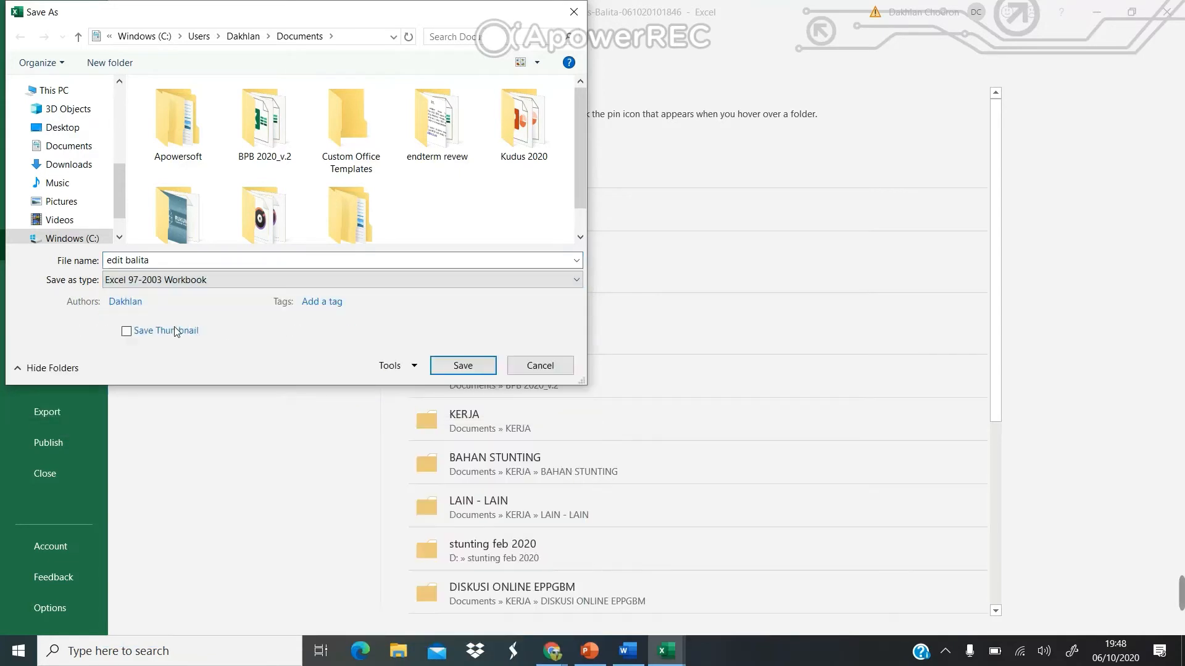
pyautogui.click(455, 365)
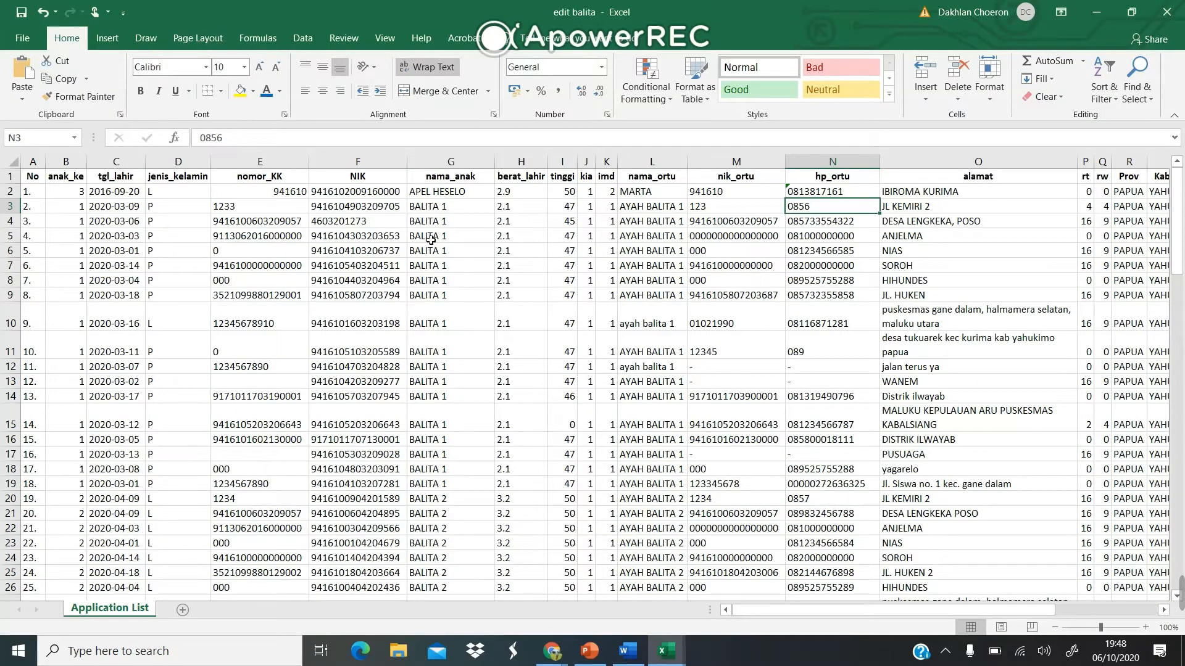
# Load edit balita.xls on the e-PPGBM toddler identity import page and submit it as an Update.
pyautogui.click(445, 195)
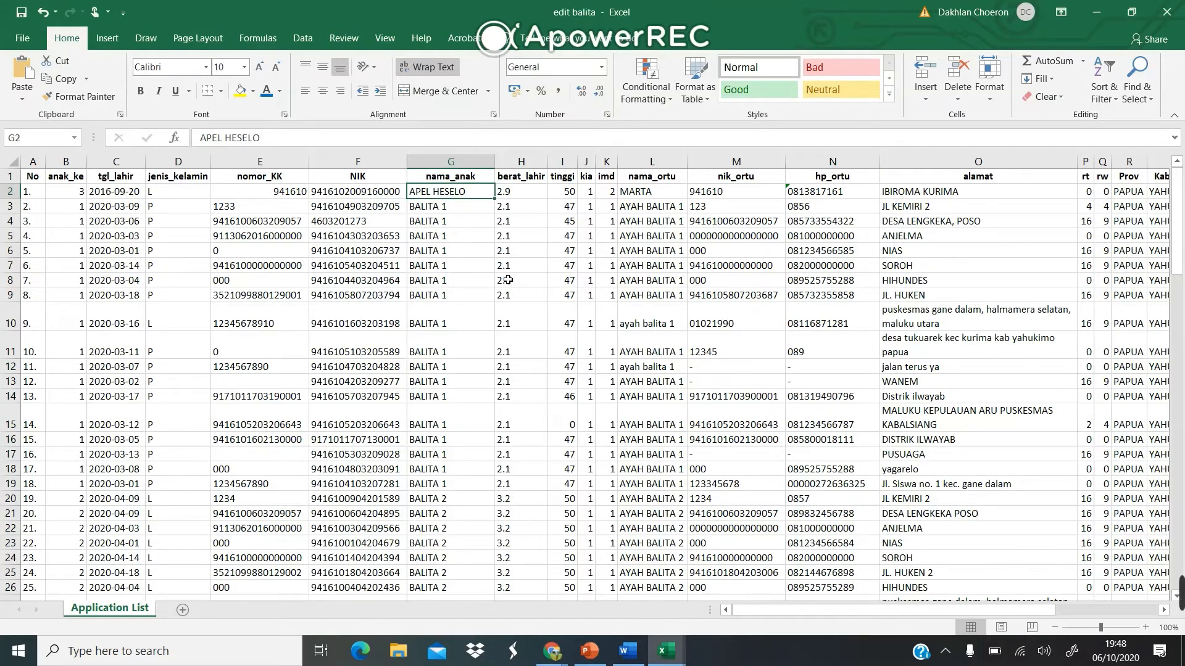
pyautogui.moveTo(552, 651)
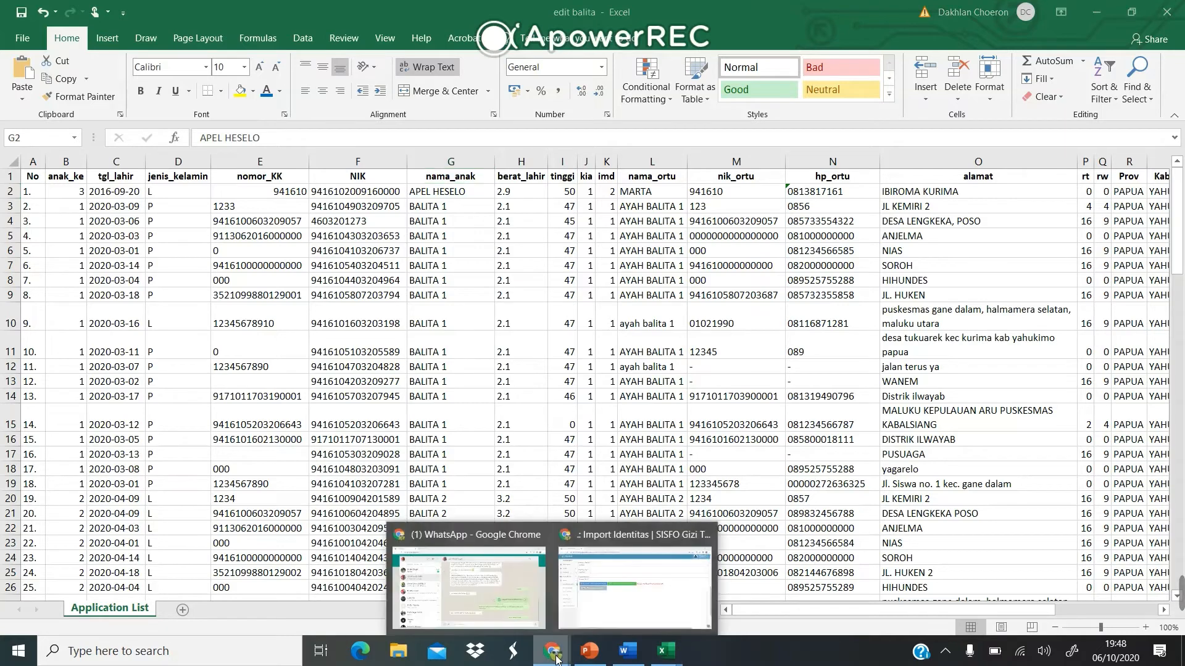
pyautogui.click(607, 614)
pyautogui.scroll(-1, 358, 457)
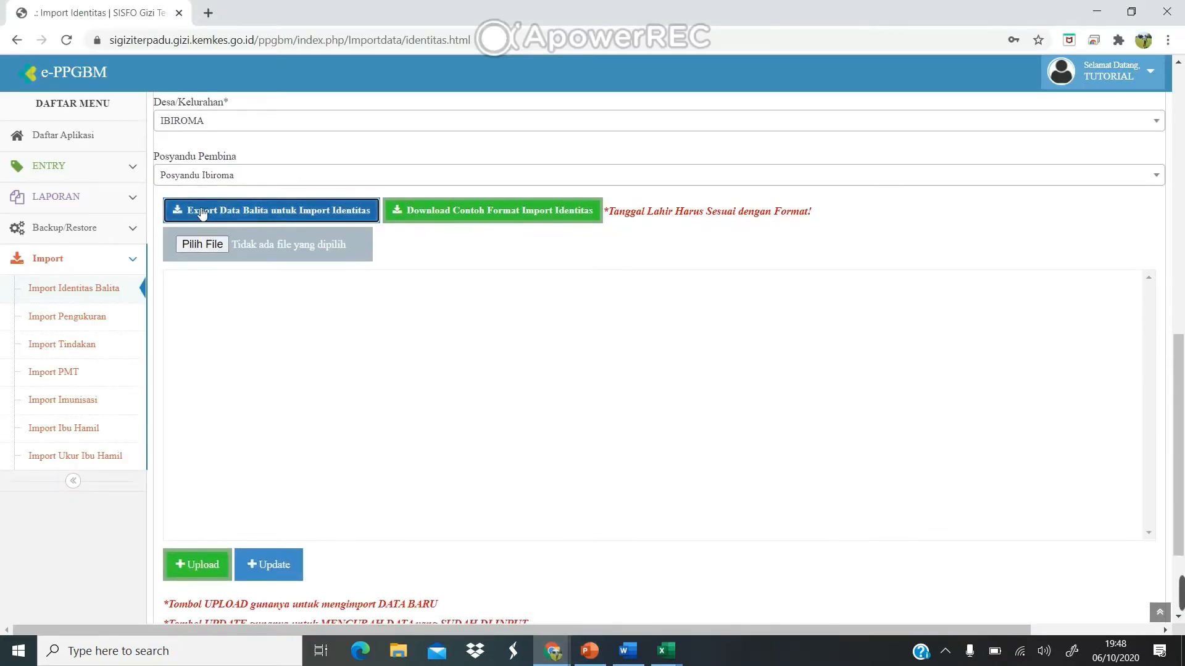
pyautogui.click(202, 244)
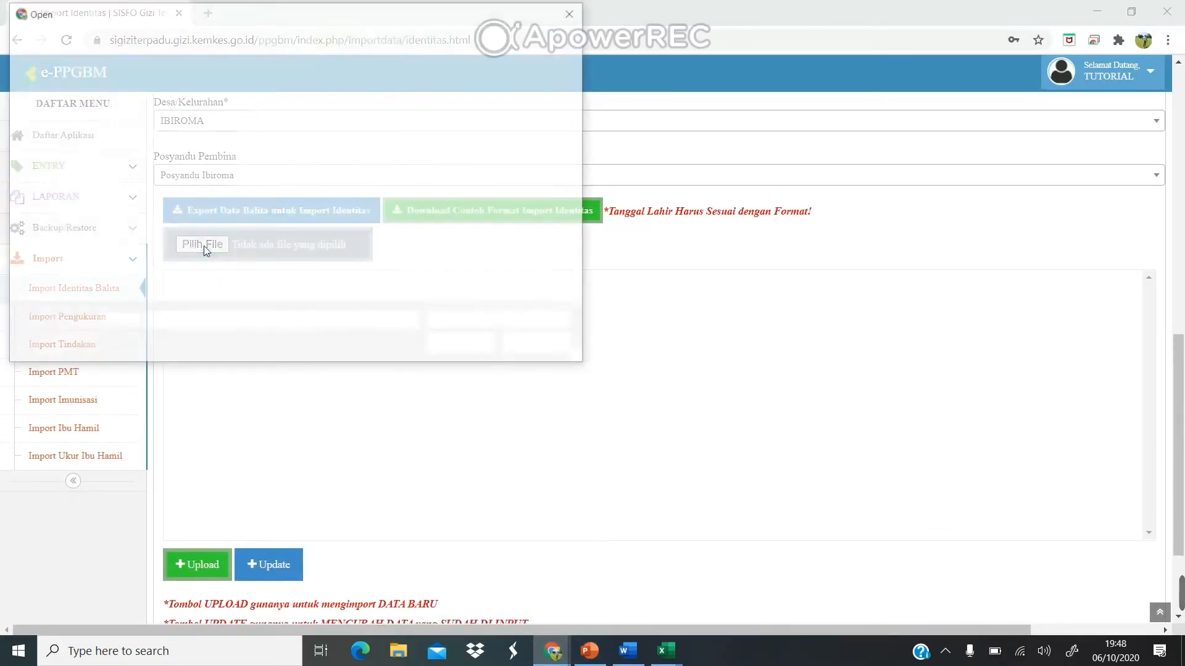
pyautogui.click(185, 133)
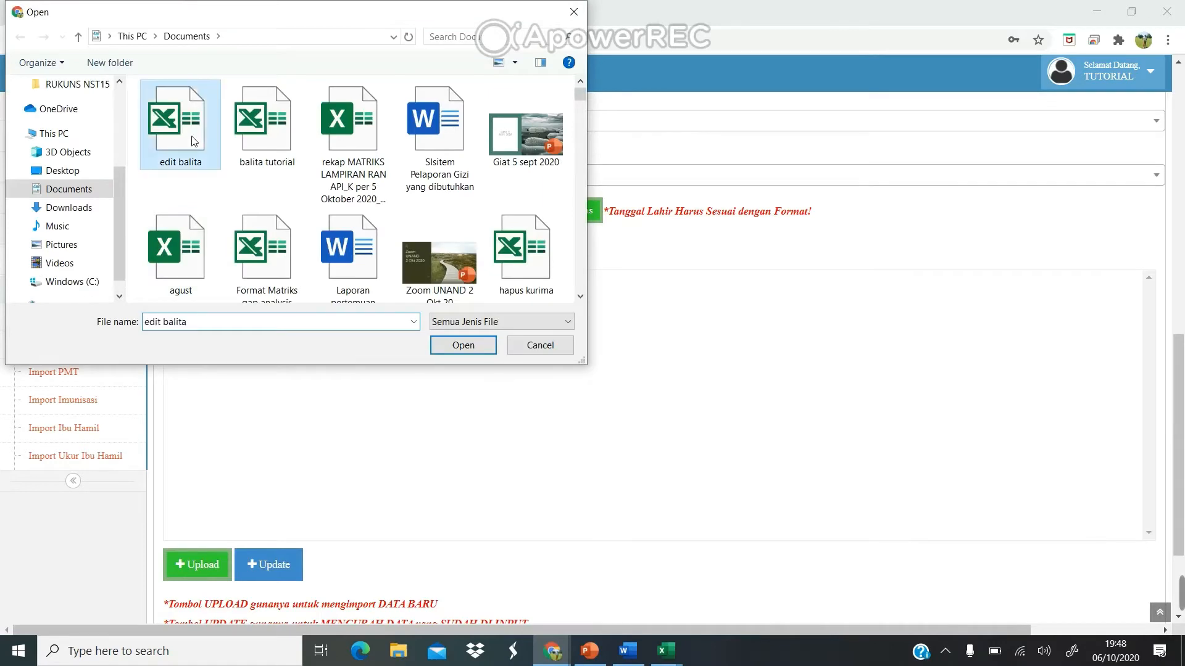
pyautogui.click(463, 345)
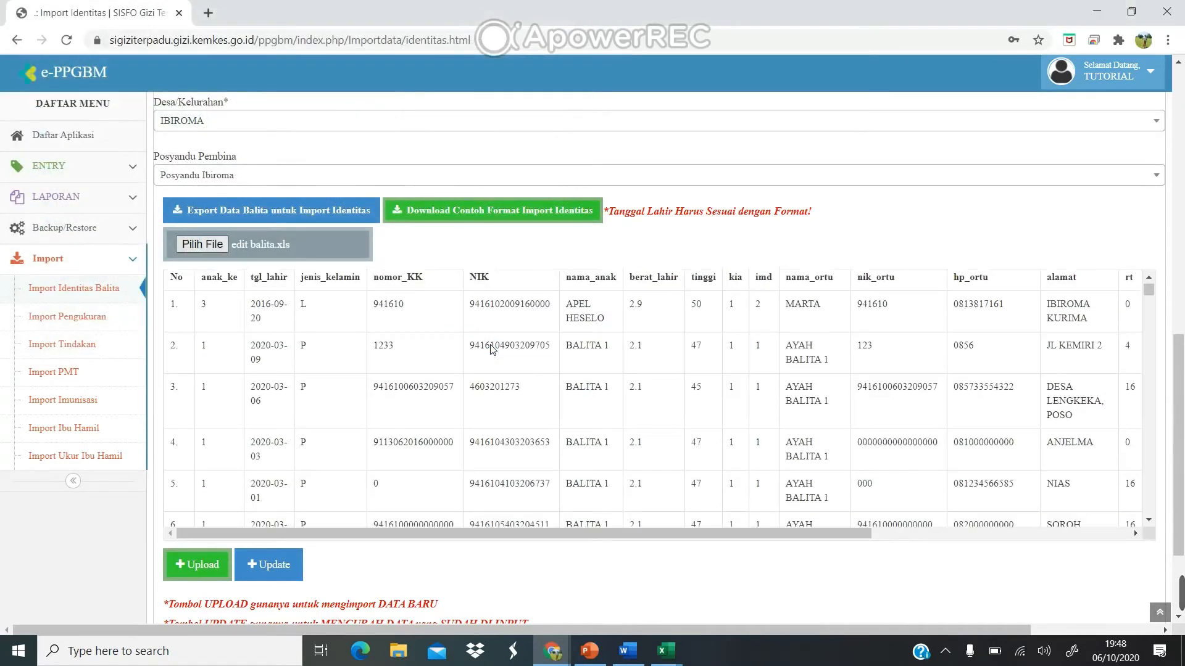
pyautogui.scroll(-5, 493, 350)
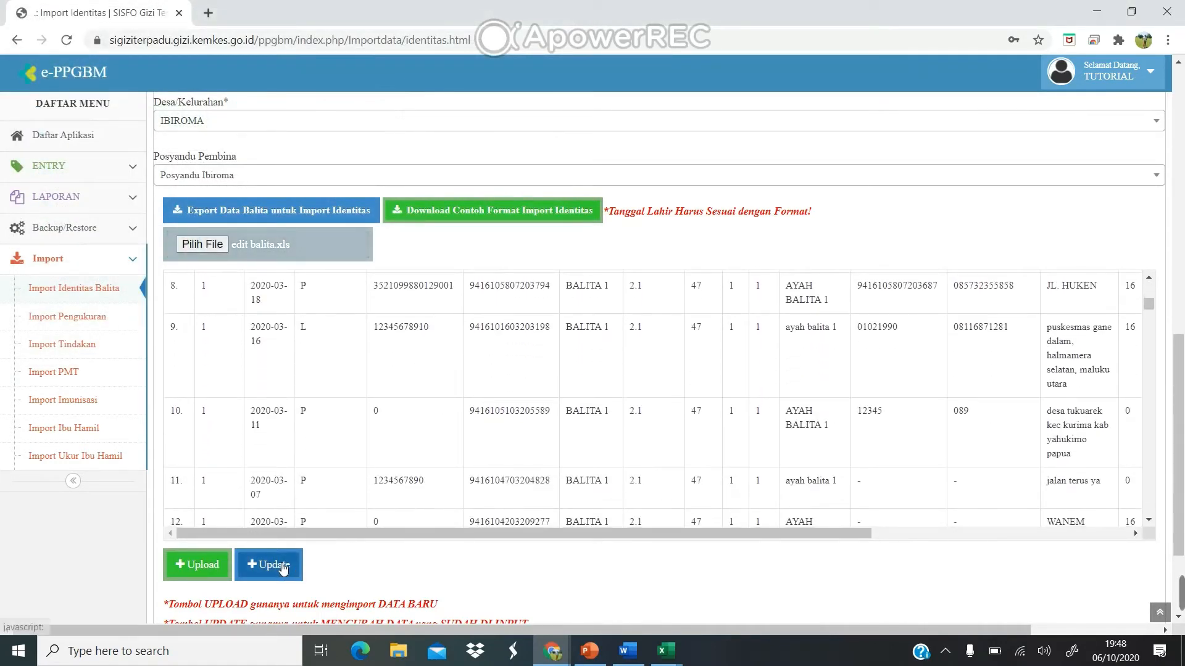
pyautogui.scroll(-2, 271, 566)
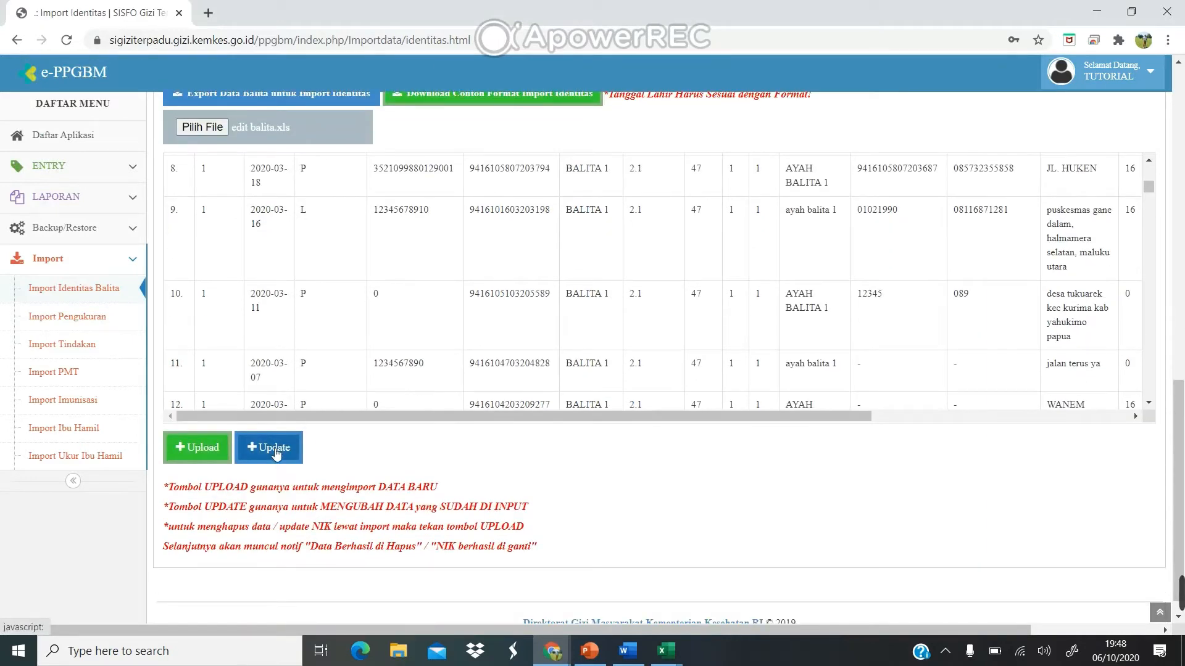
pyautogui.click(275, 452)
pyautogui.click(675, 131)
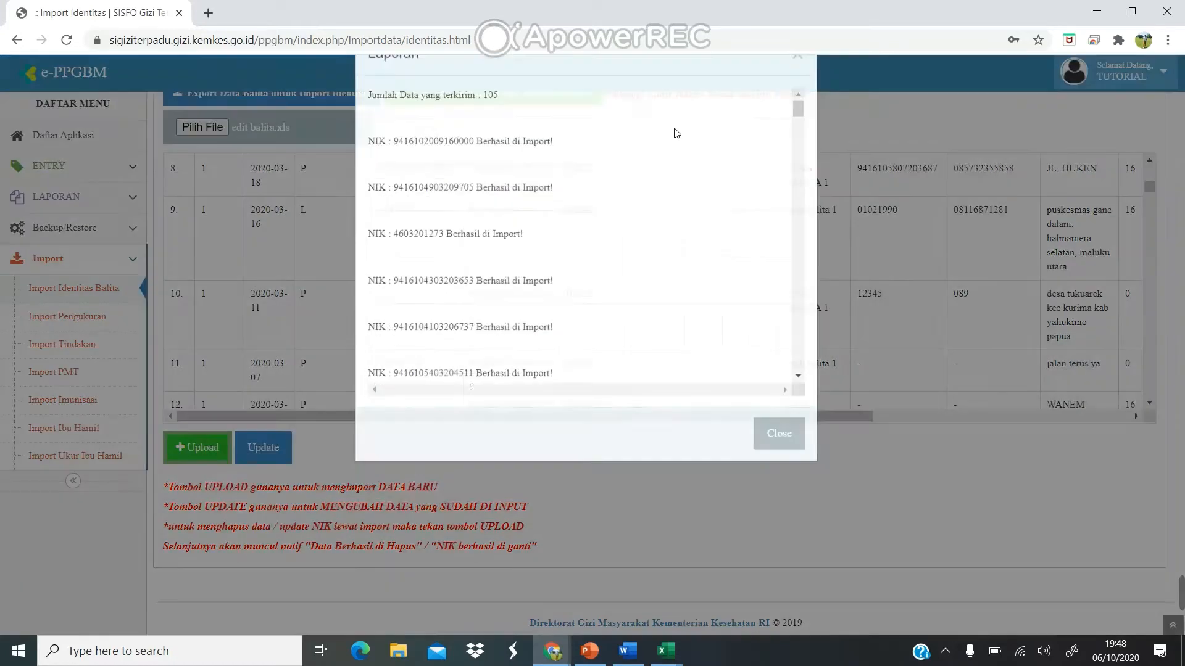
# Scroll the Laporan report down to the totals of 105 succeeded and 0 failed, then close it.
pyautogui.scroll(-1, 642, 264)
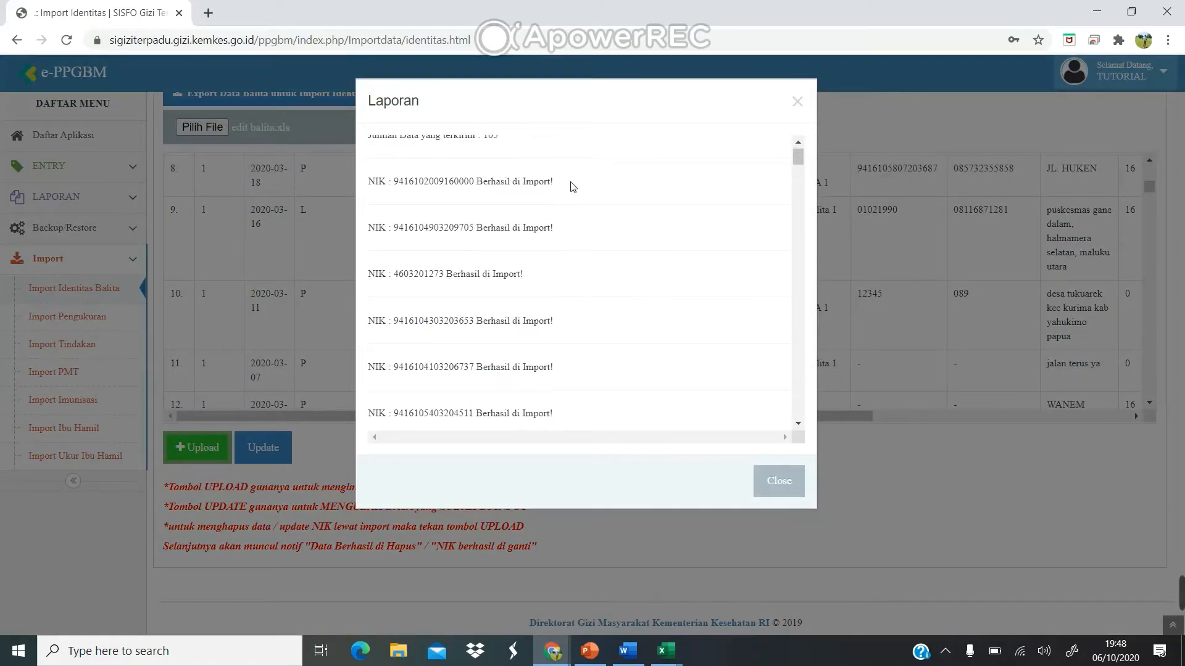
pyautogui.scroll(-2, 563, 185)
pyautogui.scroll(-6, 563, 185)
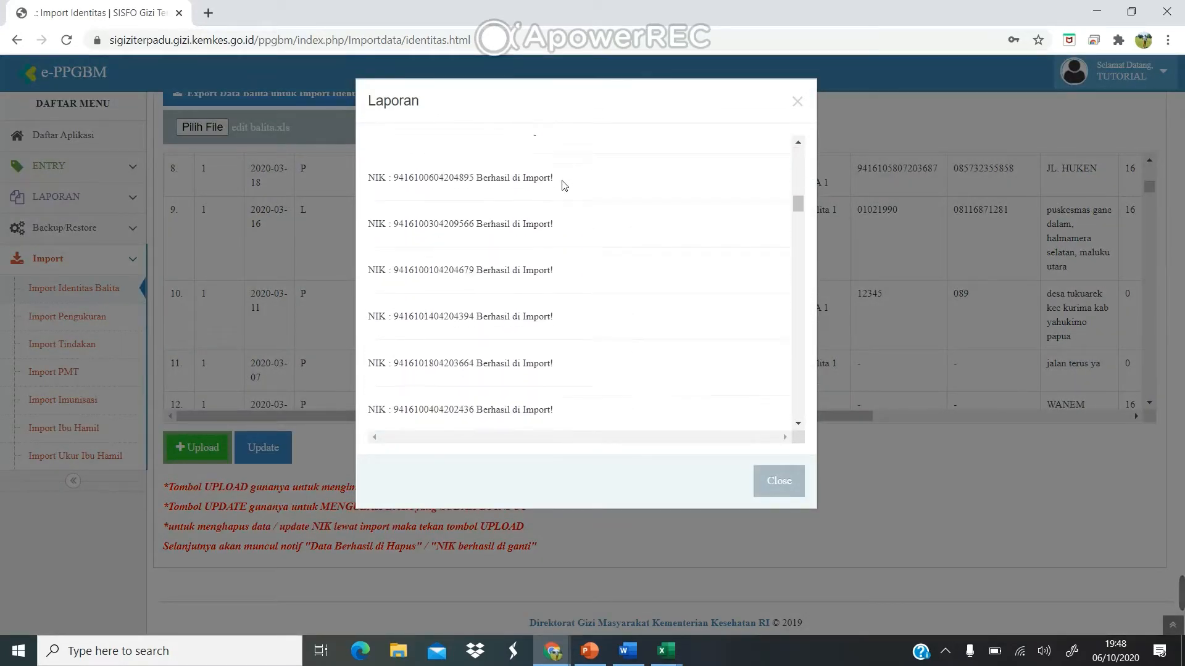
pyautogui.scroll(2, 564, 185)
pyautogui.scroll(-1, 564, 185)
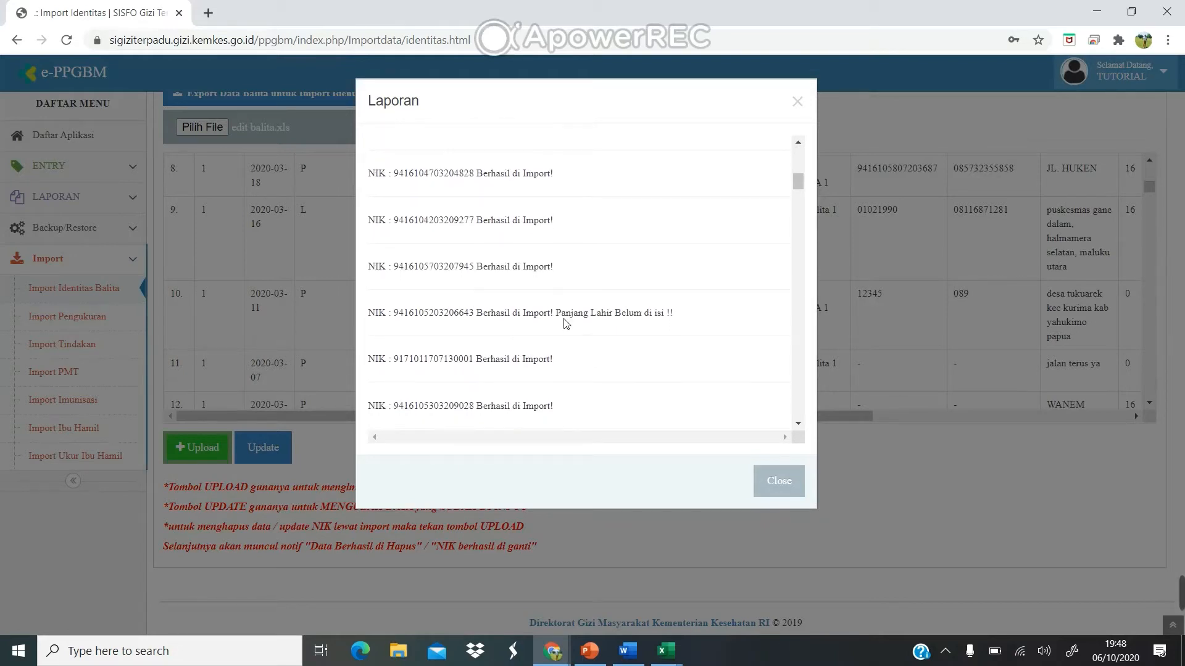
pyautogui.scroll(-15, 610, 326)
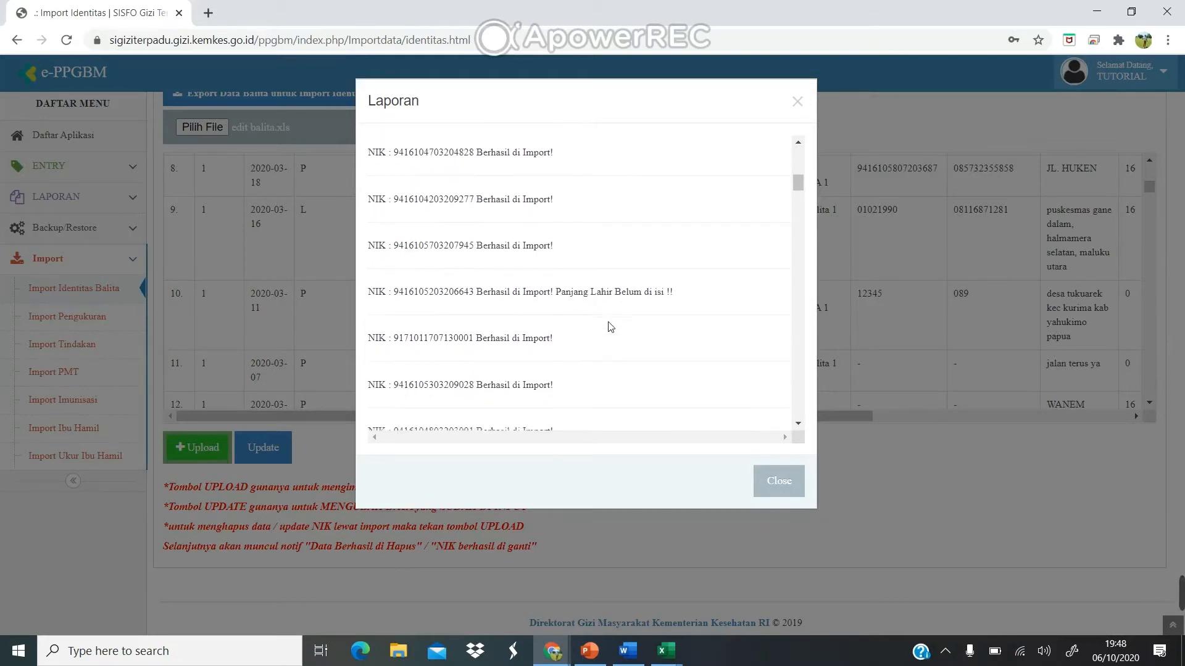
pyautogui.scroll(-6, 610, 326)
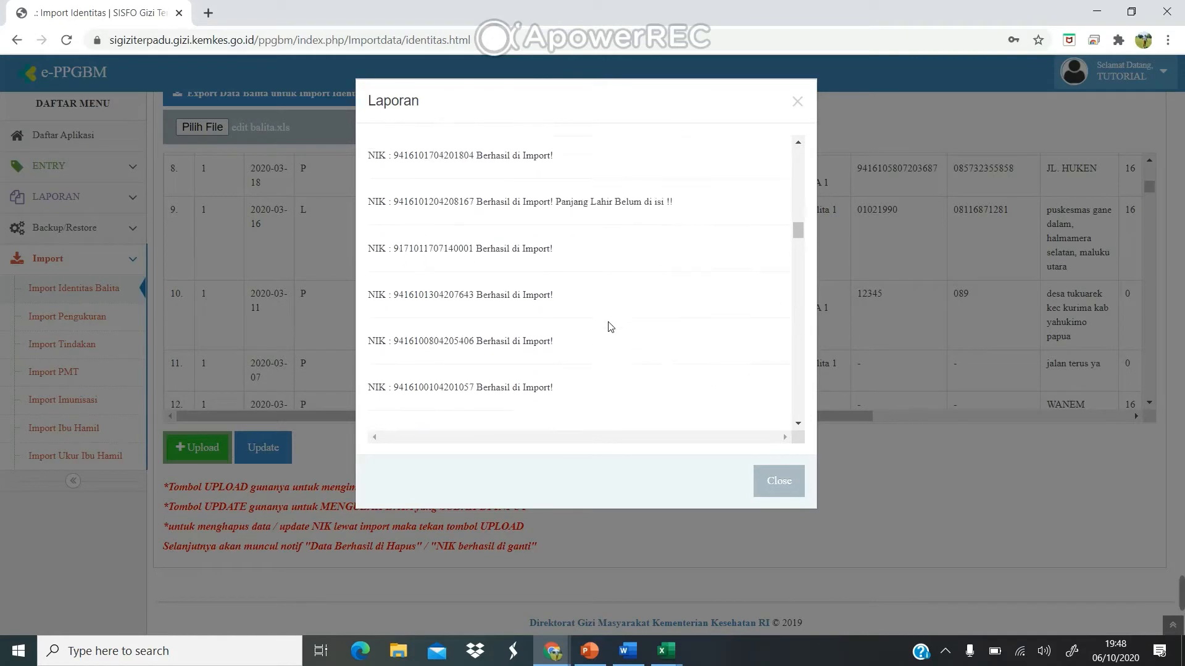
pyautogui.scroll(-20, 593, 281)
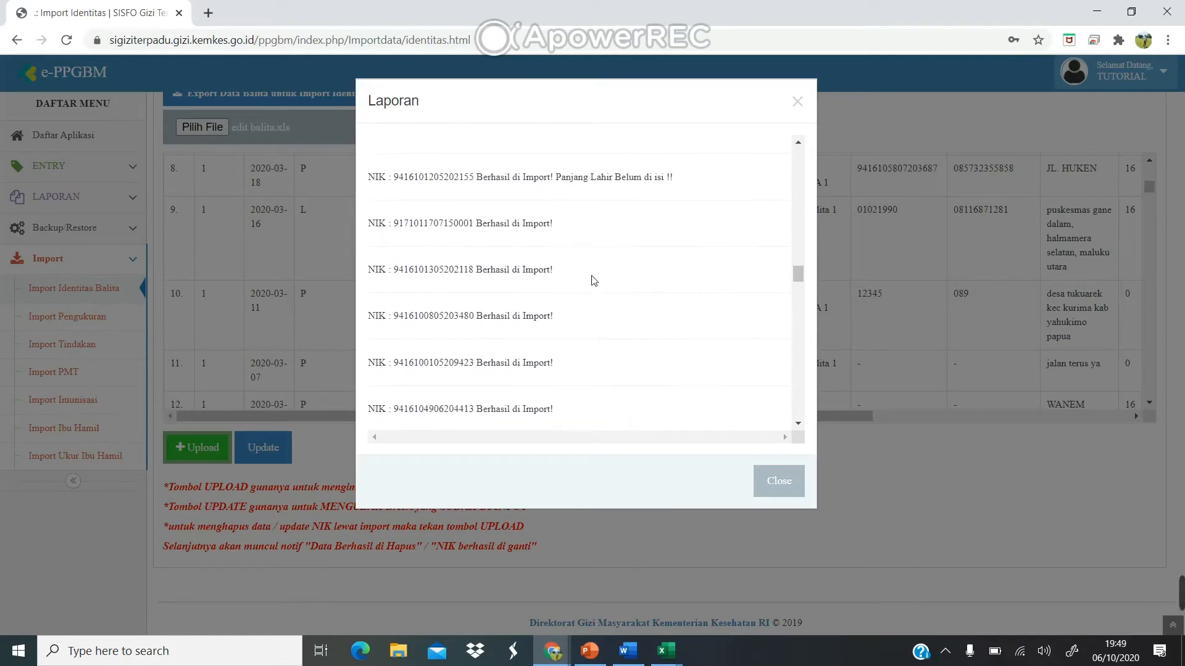
pyautogui.scroll(-5, 594, 281)
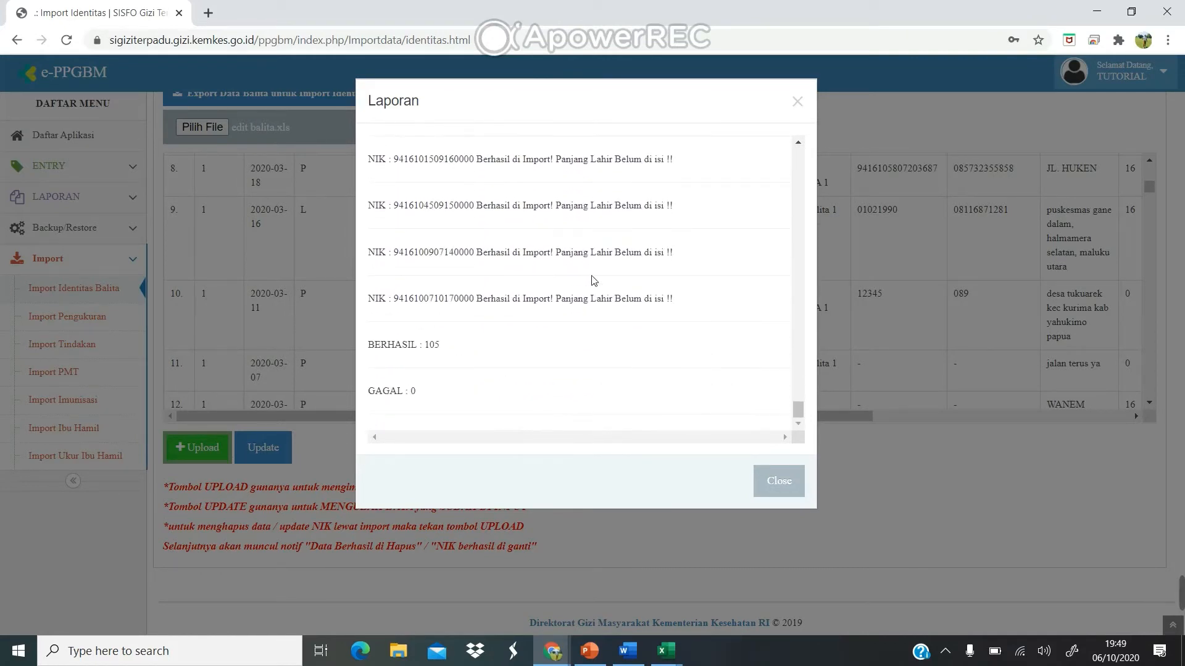
pyautogui.click(783, 481)
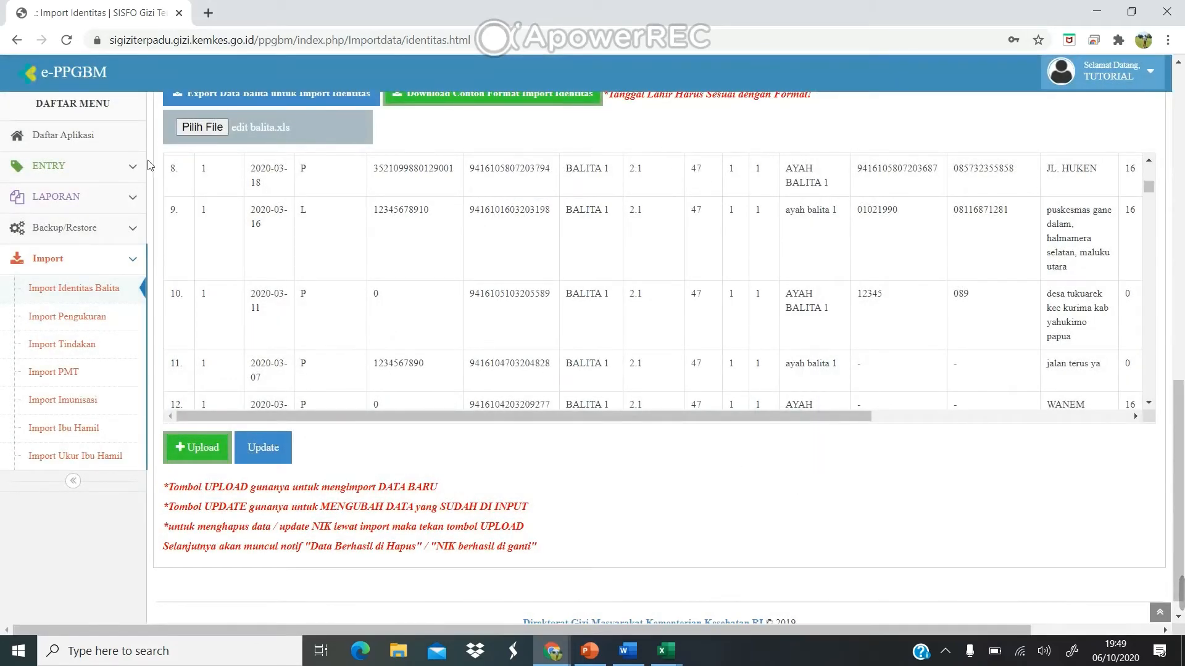
pyautogui.click(140, 165)
pyautogui.click(92, 206)
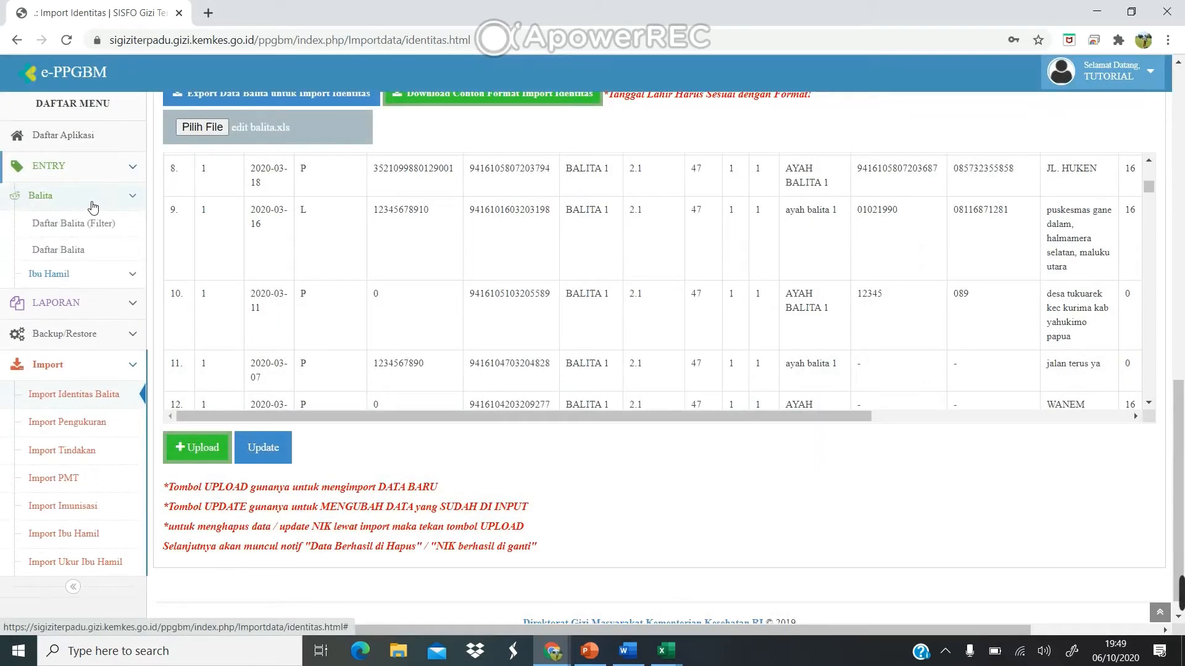
pyautogui.click(73, 251)
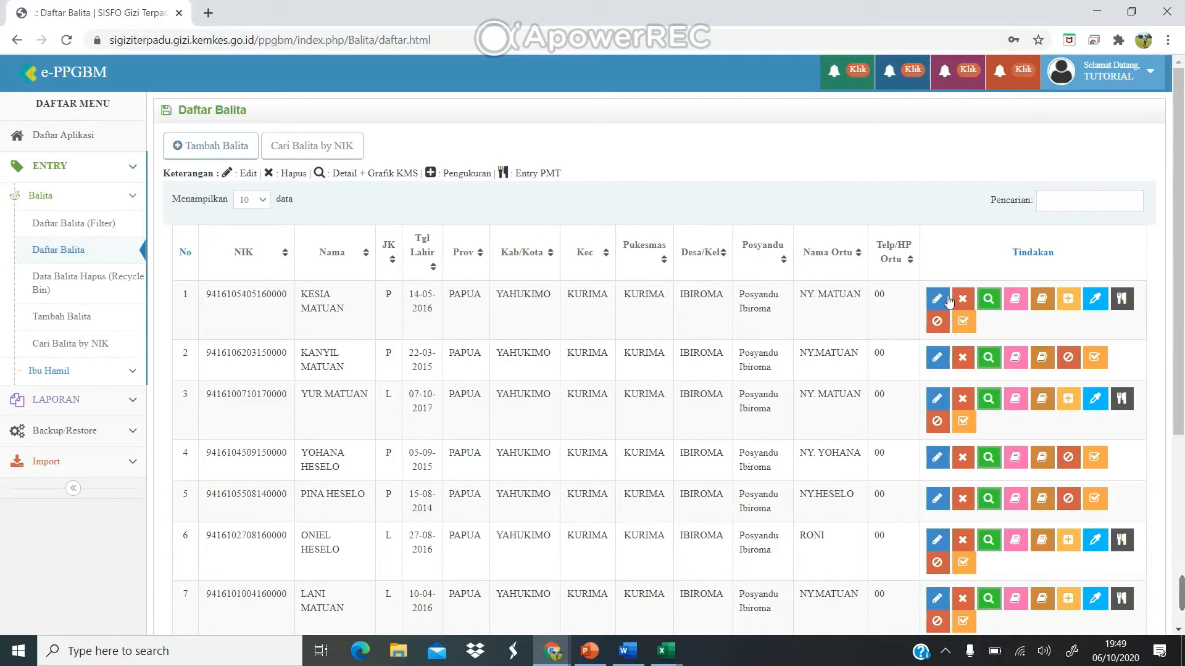
pyautogui.click(1056, 205)
pyautogui.write('apel')
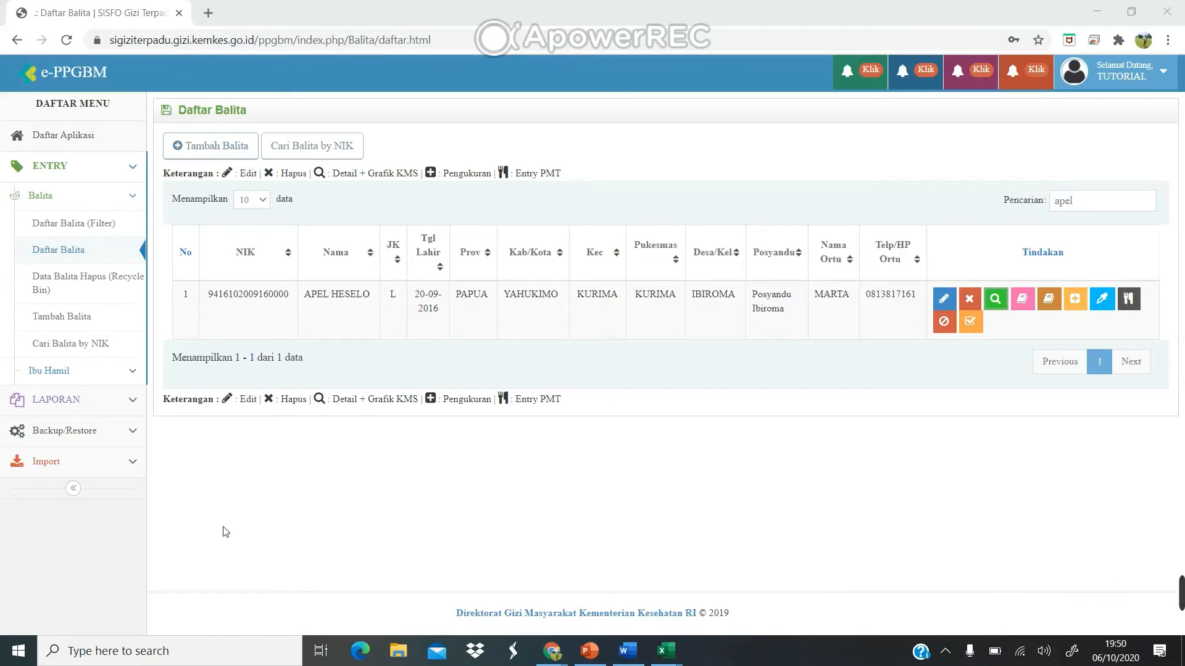
pyautogui.click(127, 464)
pyautogui.scroll(-1, 127, 463)
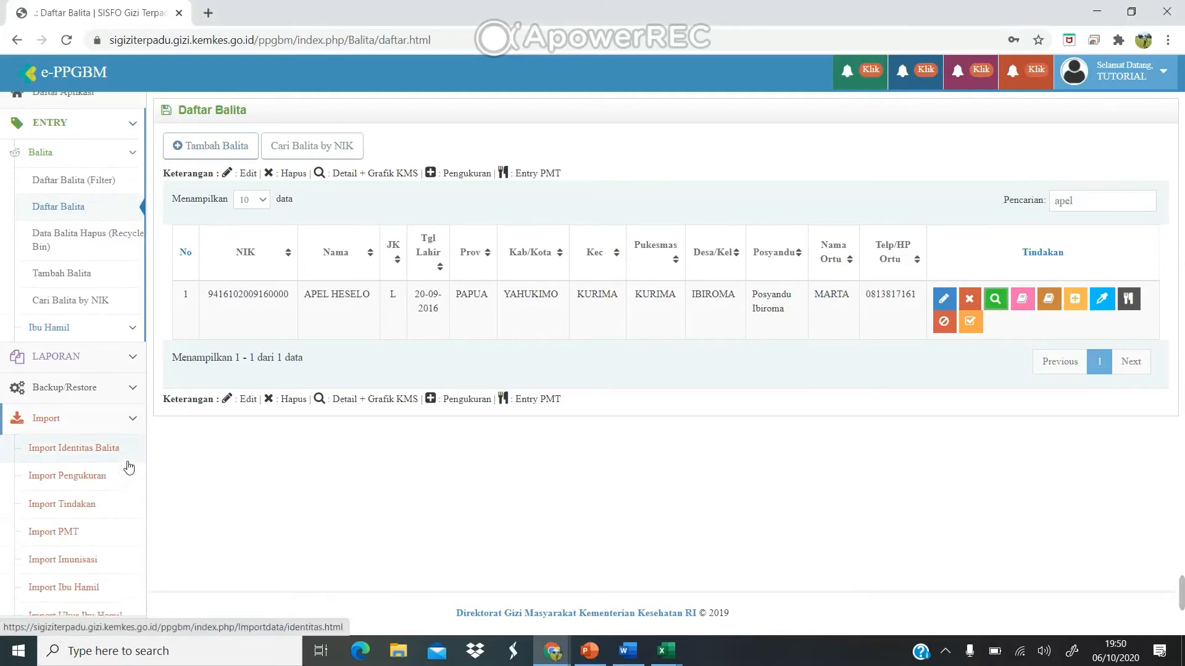
# Open the Import Identitas Balita page, then switch back to the edit balita workbook in Excel.
pyautogui.click(84, 440)
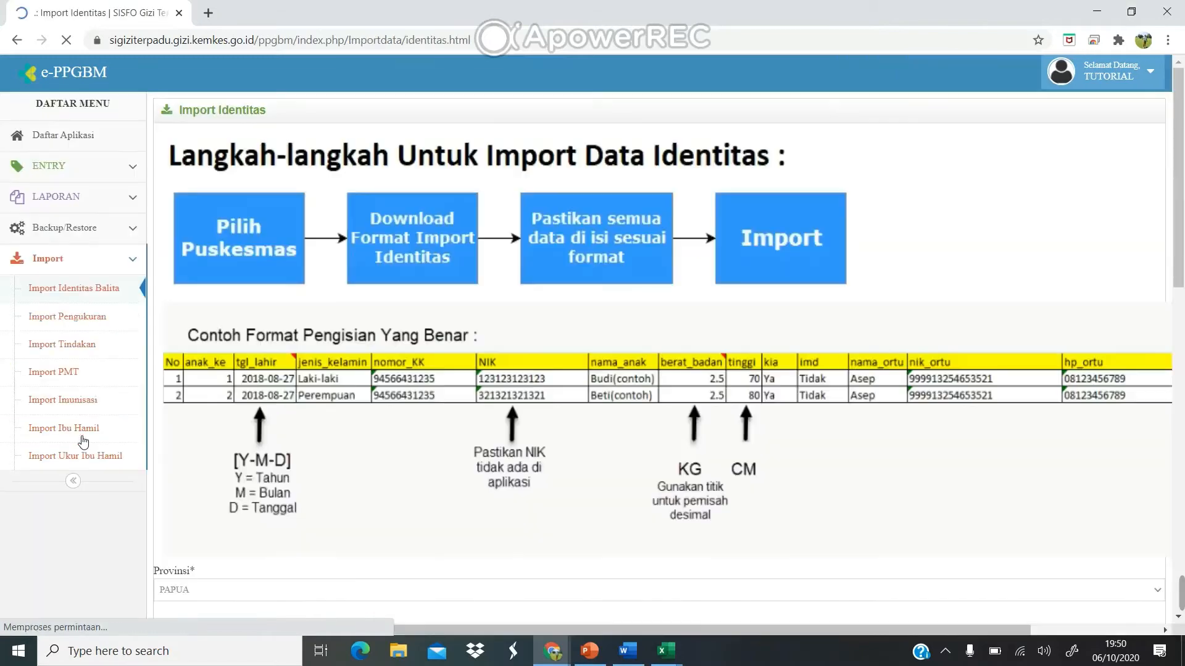
pyautogui.scroll(-5, 335, 415)
pyautogui.scroll(-3, 335, 415)
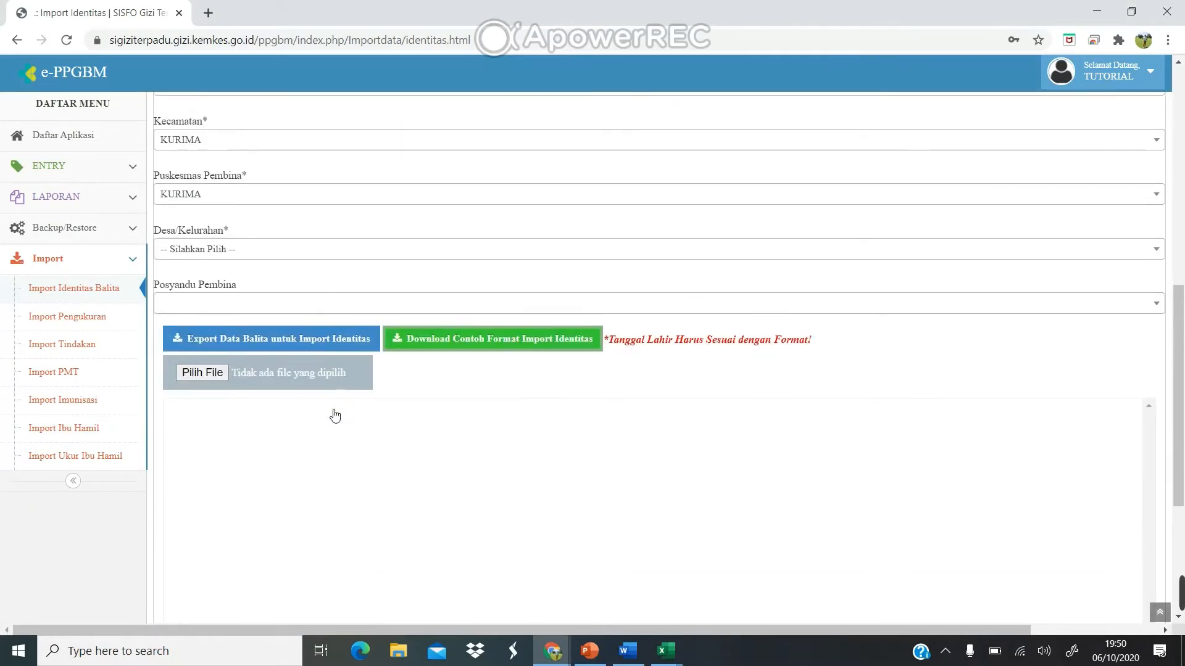
pyautogui.click(667, 652)
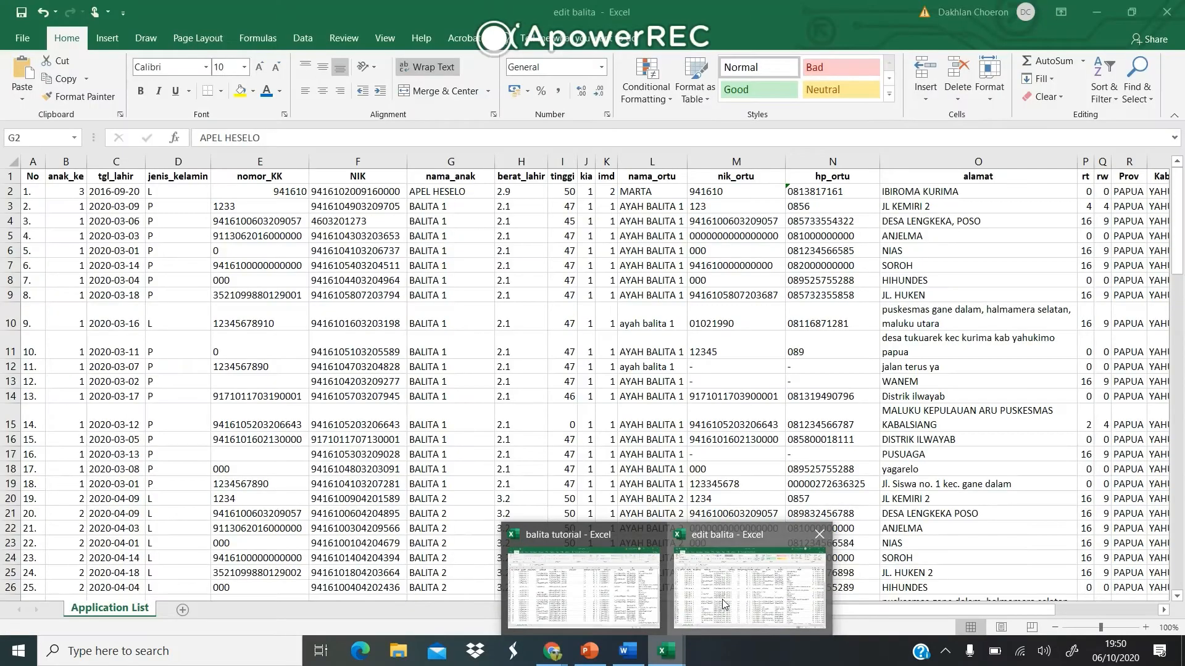
pyautogui.click(724, 604)
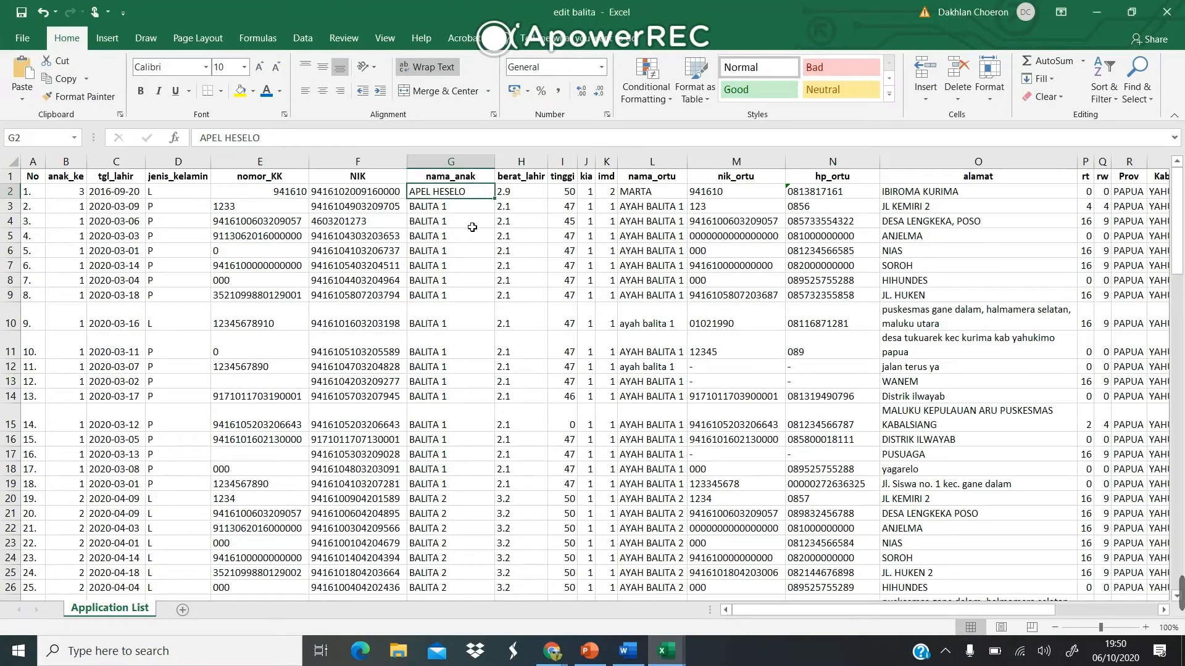
# Select toddler rows 3 to 19 and bring the hapus column into view.
pyautogui.moveTo(458, 212); pyautogui.dragTo(478, 483)
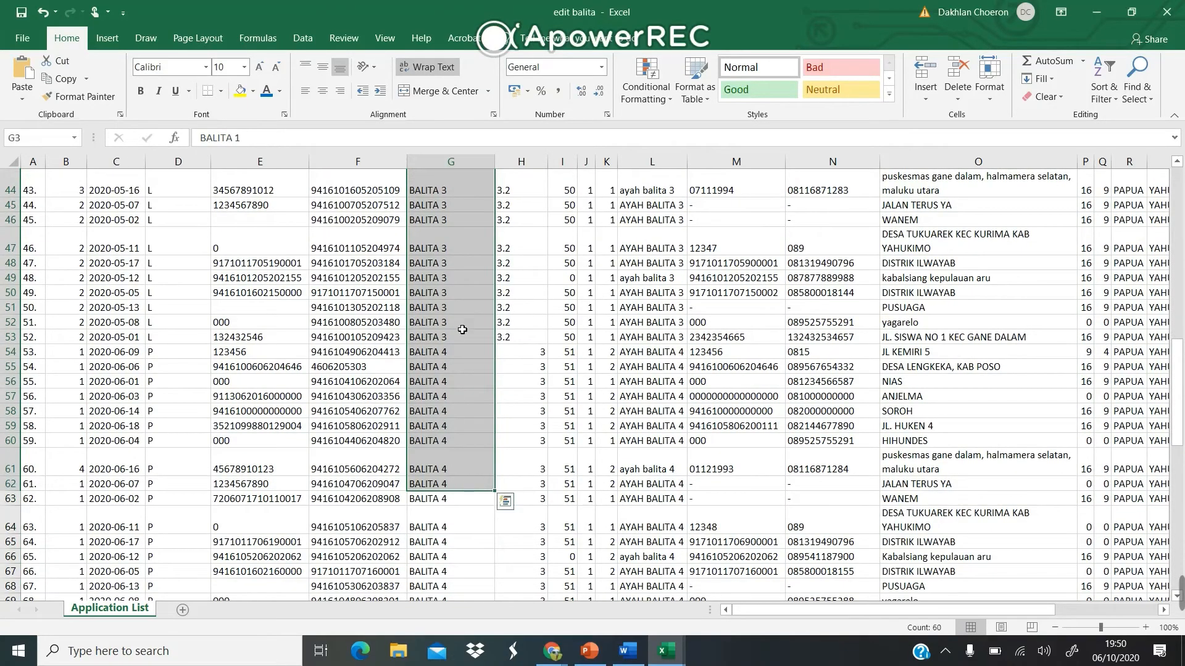
pyautogui.scroll(15, 462, 324)
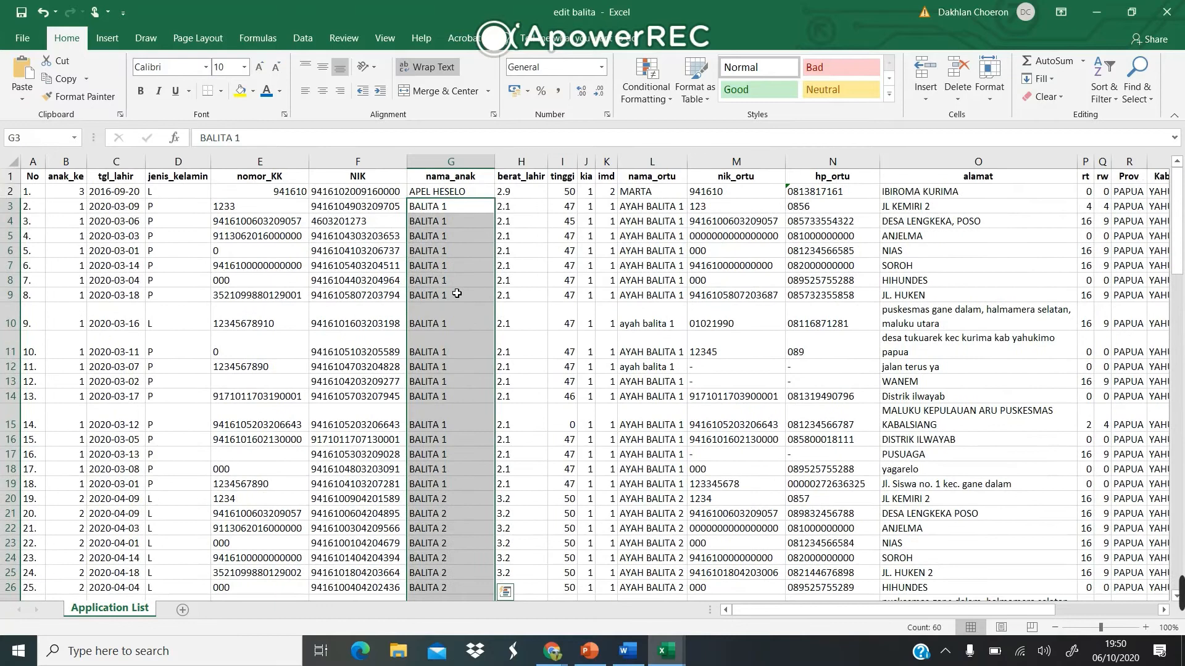
pyautogui.click(457, 293)
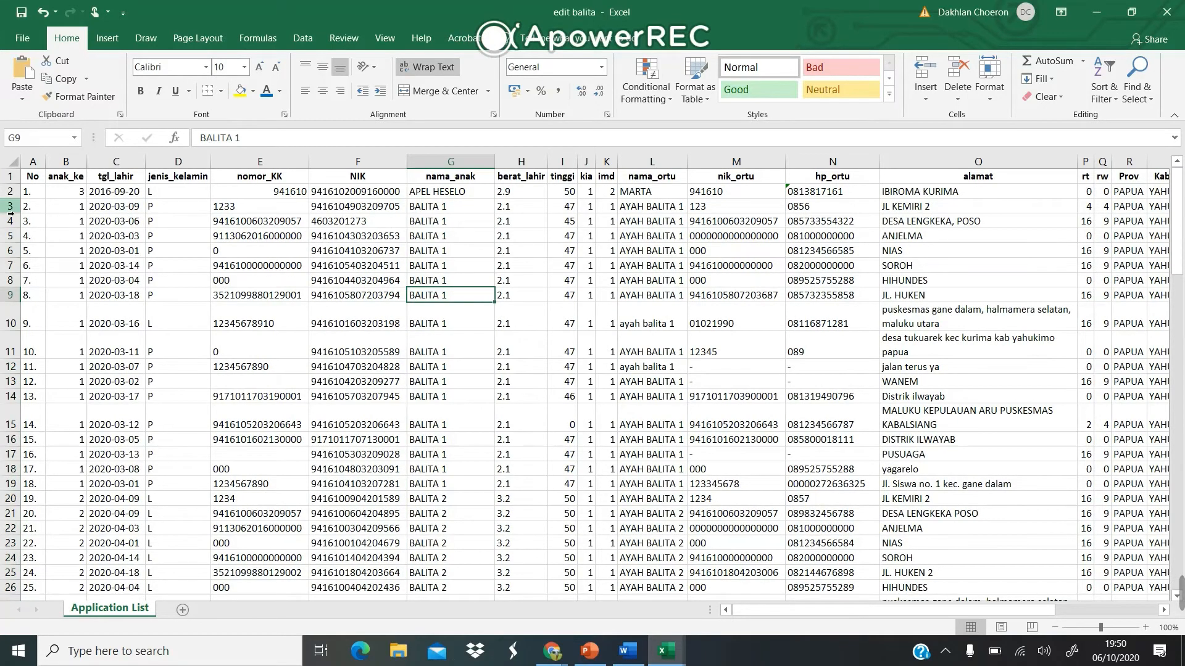
pyautogui.moveTo(19, 213); pyautogui.dragTo(6, 400)
pyautogui.hscroll(3, 626, 373)
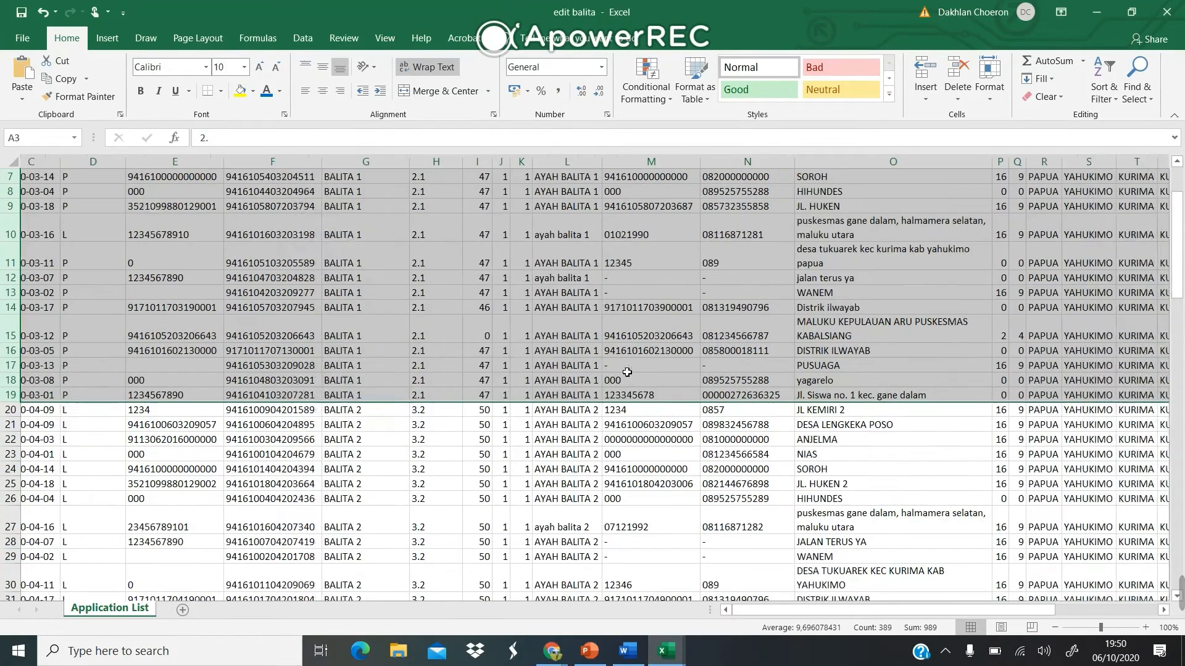
pyautogui.hscroll(3, 626, 372)
pyautogui.scroll(2, 773, 215)
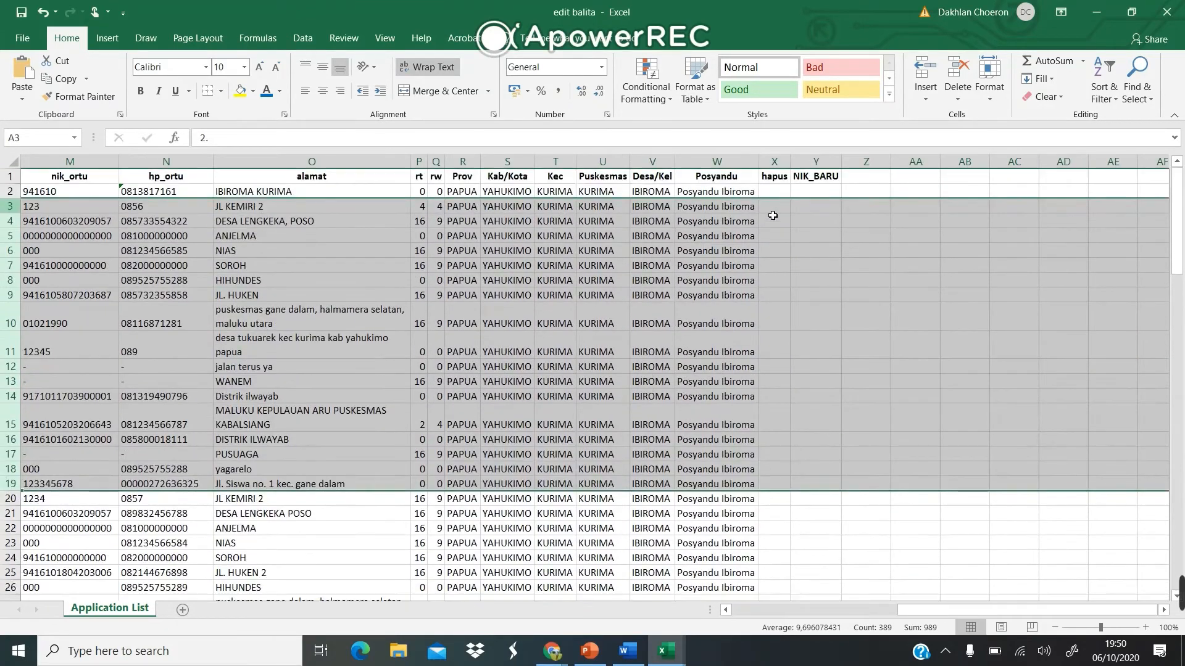
# Enter 1 in the hapus column for rows 3 through 19, filling it down from X3.
pyautogui.click(783, 489)
pyautogui.write('1')
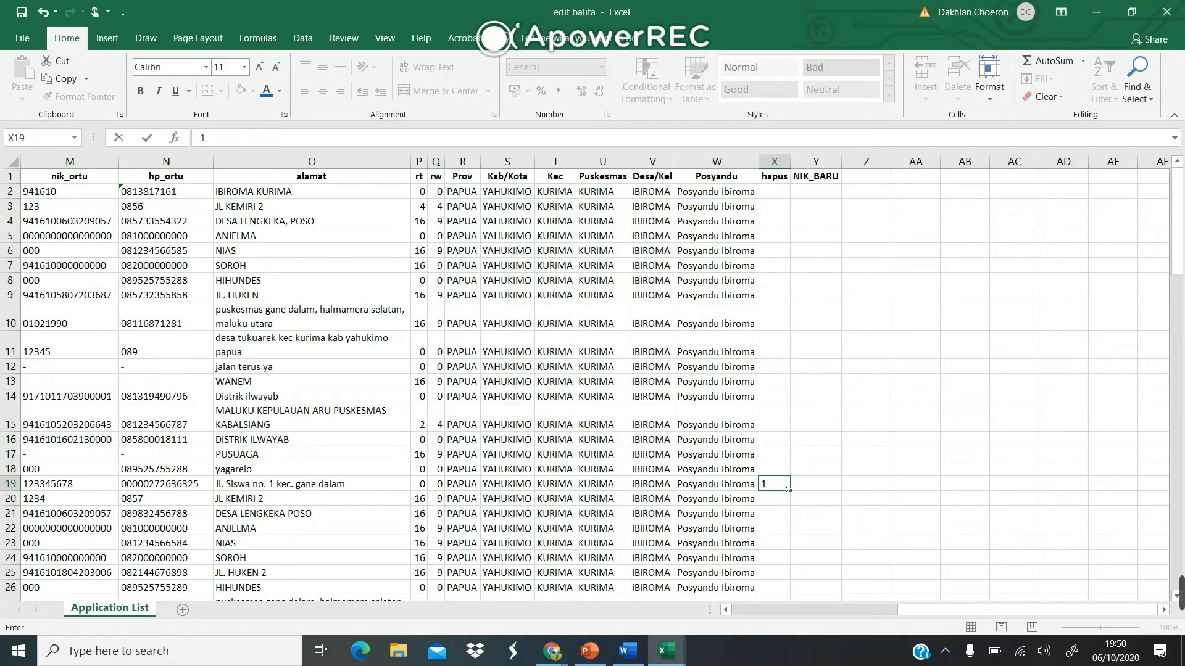
pyautogui.click(783, 211)
pyautogui.write('1')
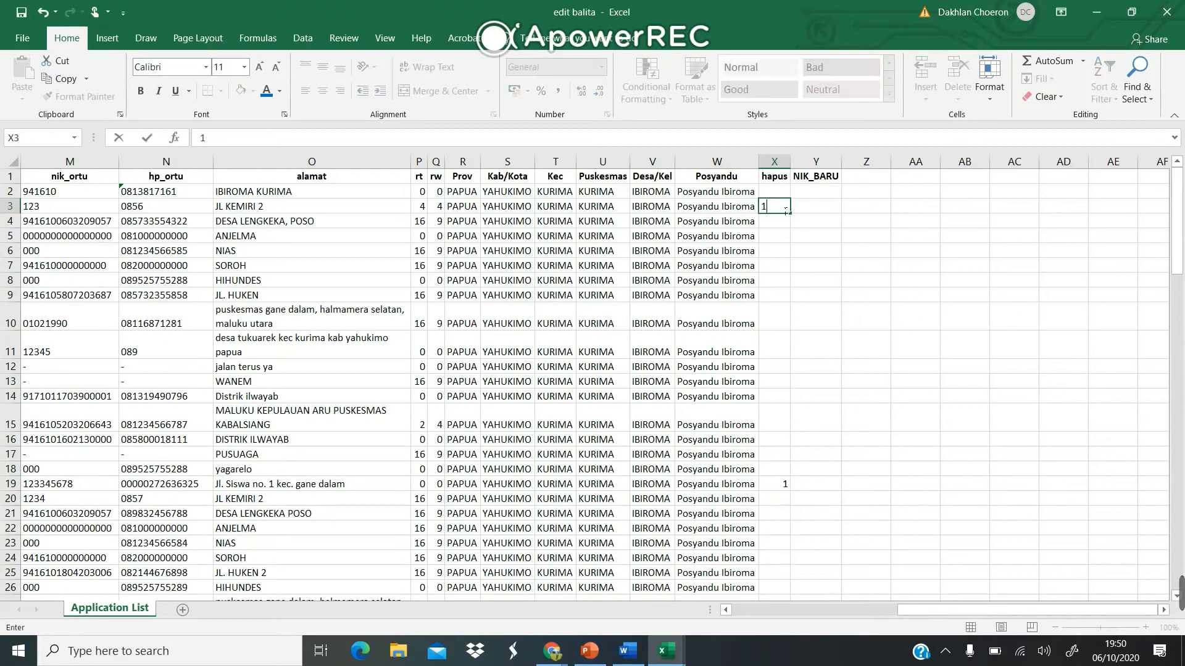
pyautogui.press('Return')
pyautogui.click(783, 210)
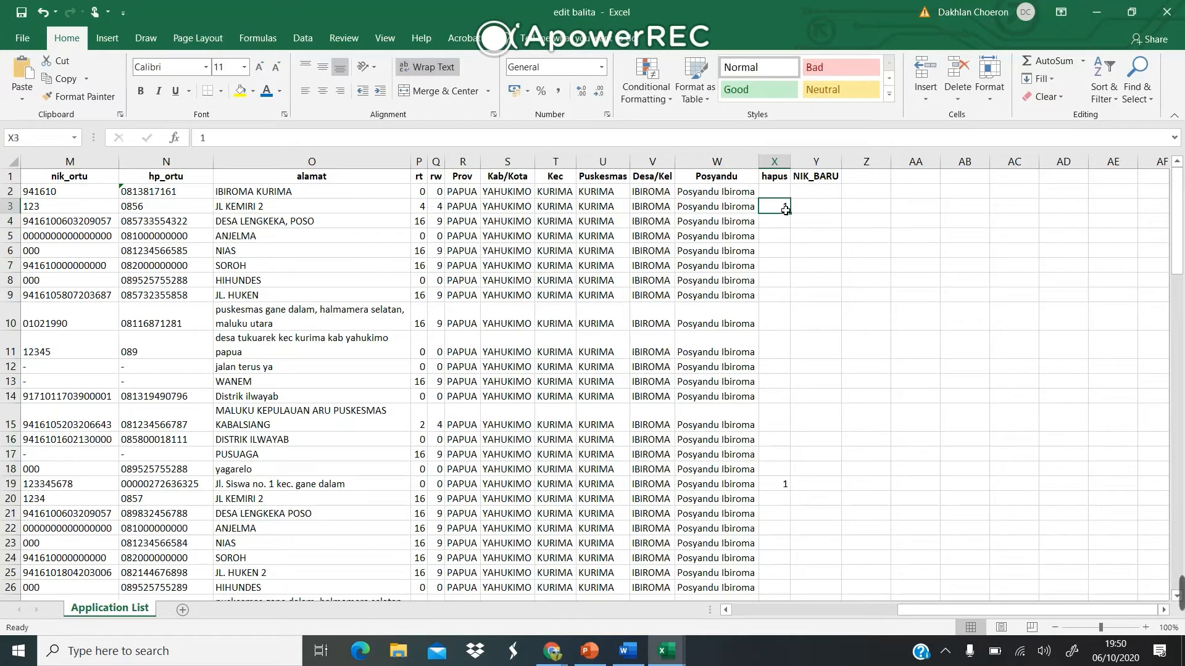
pyautogui.moveTo(791, 214); pyautogui.dragTo(788, 485)
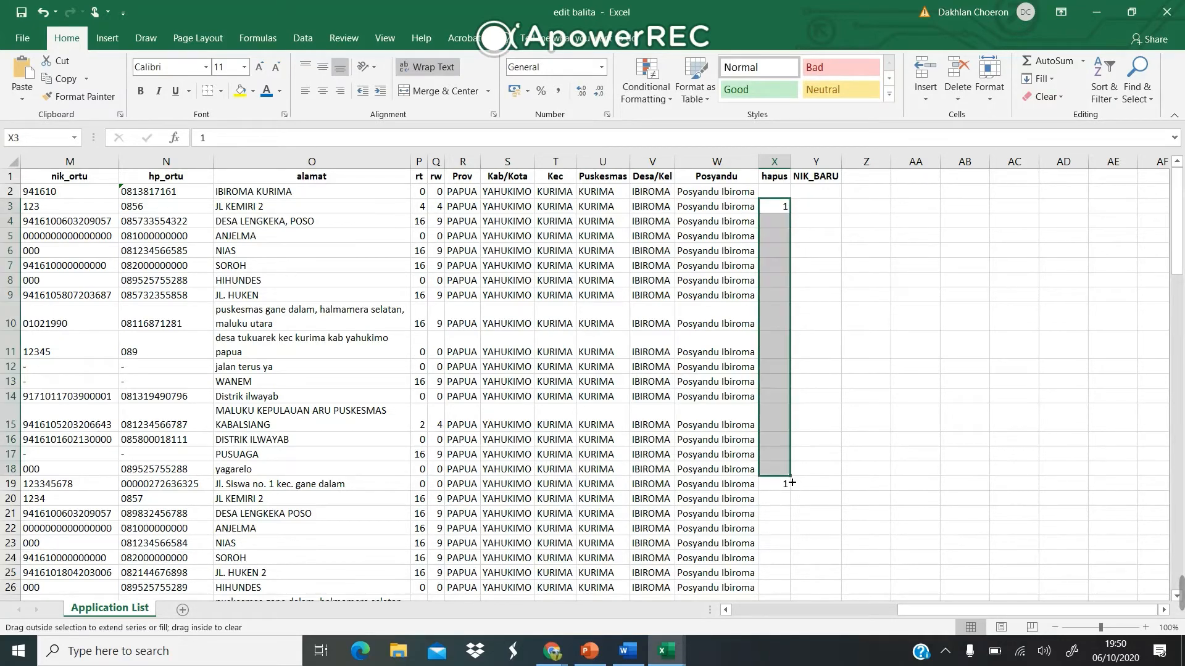
pyautogui.click(840, 413)
pyautogui.hscroll(-8, 587, 389)
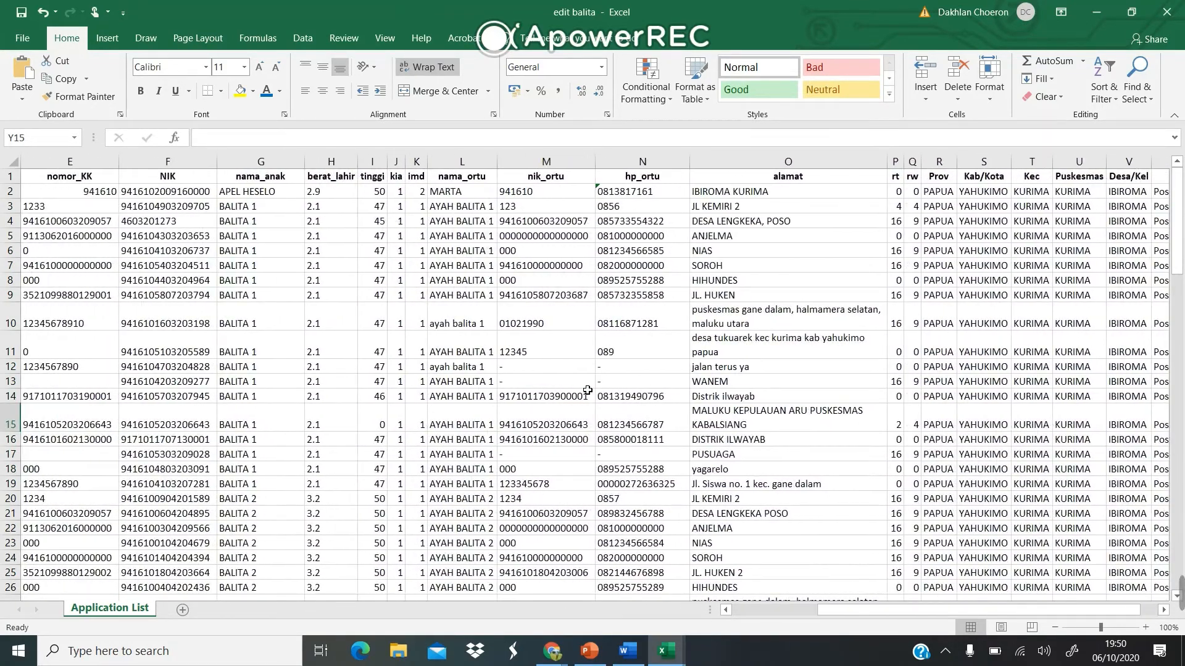
# Copy the NIKs of rows 20 and 21 into the NIK_BARU column and widen it.
pyautogui.scroll(-3, 588, 390)
pyautogui.hscroll(-3, 587, 390)
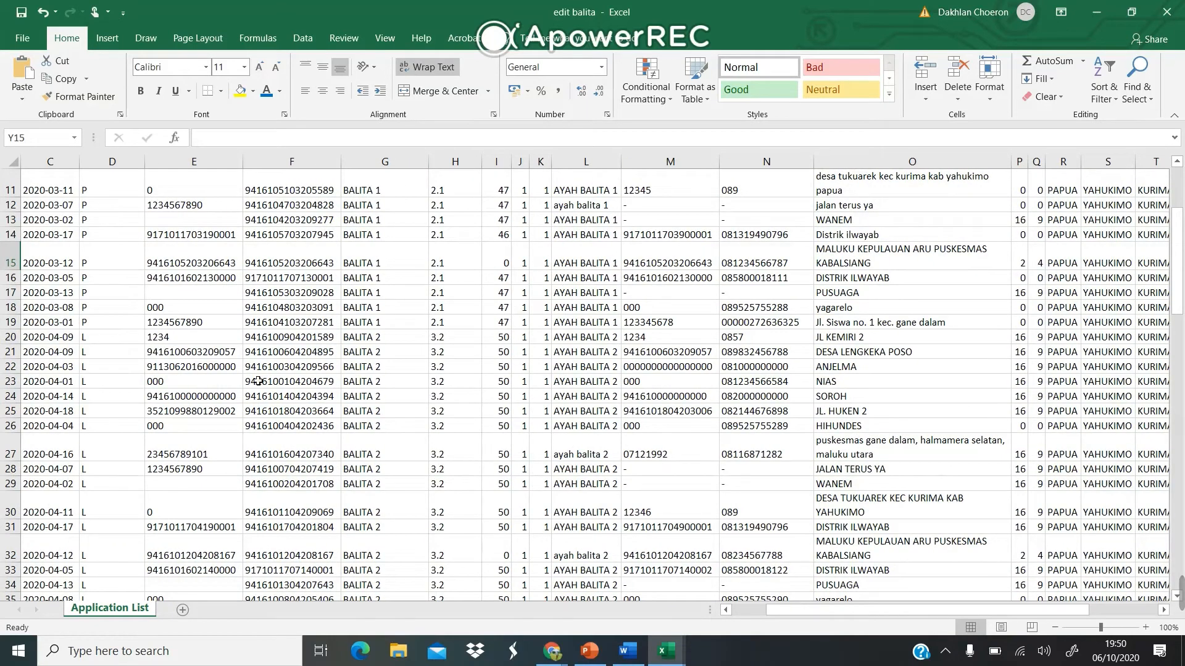
pyautogui.click(234, 368)
pyautogui.click(208, 342)
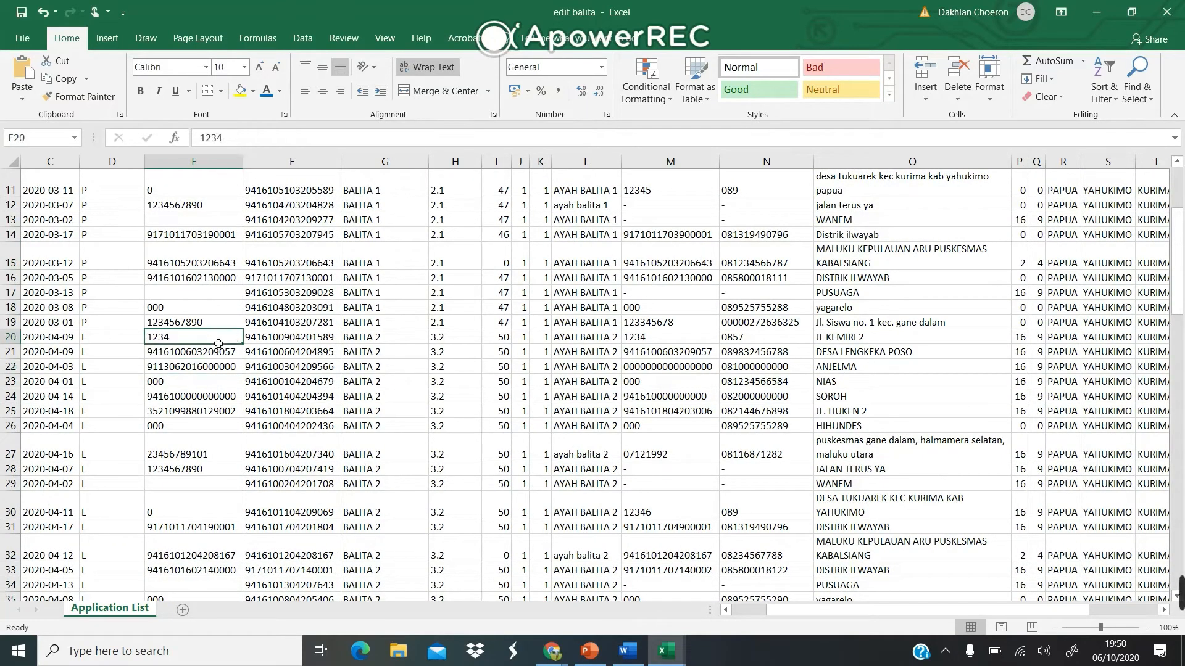
pyautogui.click(305, 347)
pyautogui.hscroll(1, 333, 368)
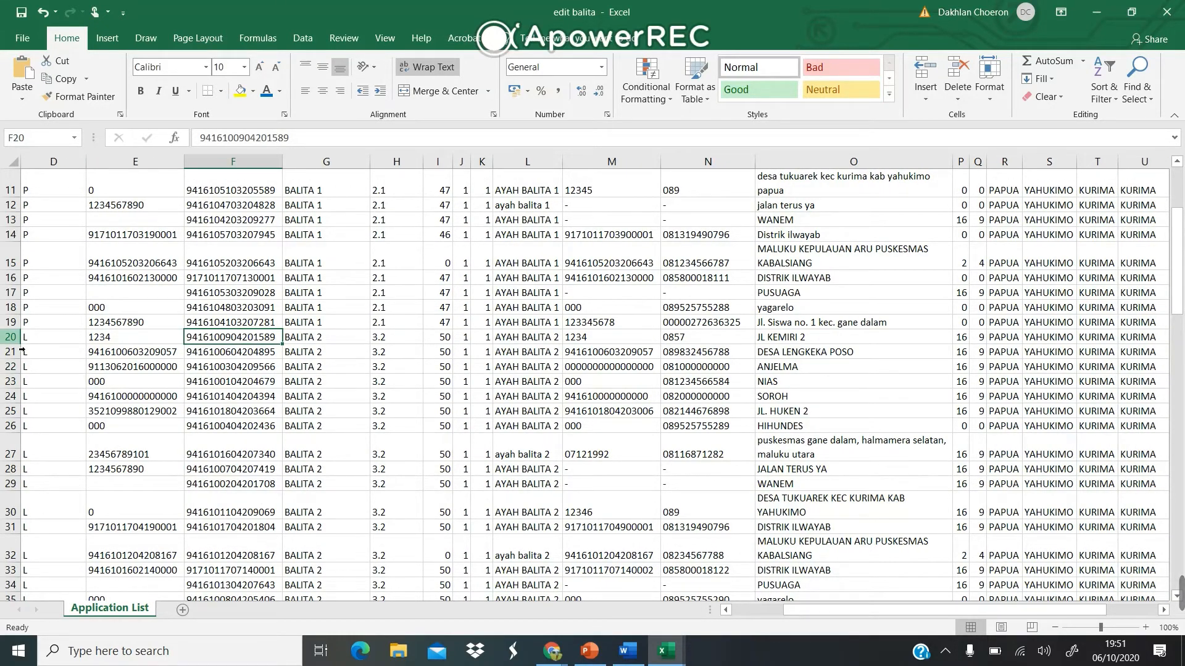
pyautogui.hscroll(-3, 22, 351)
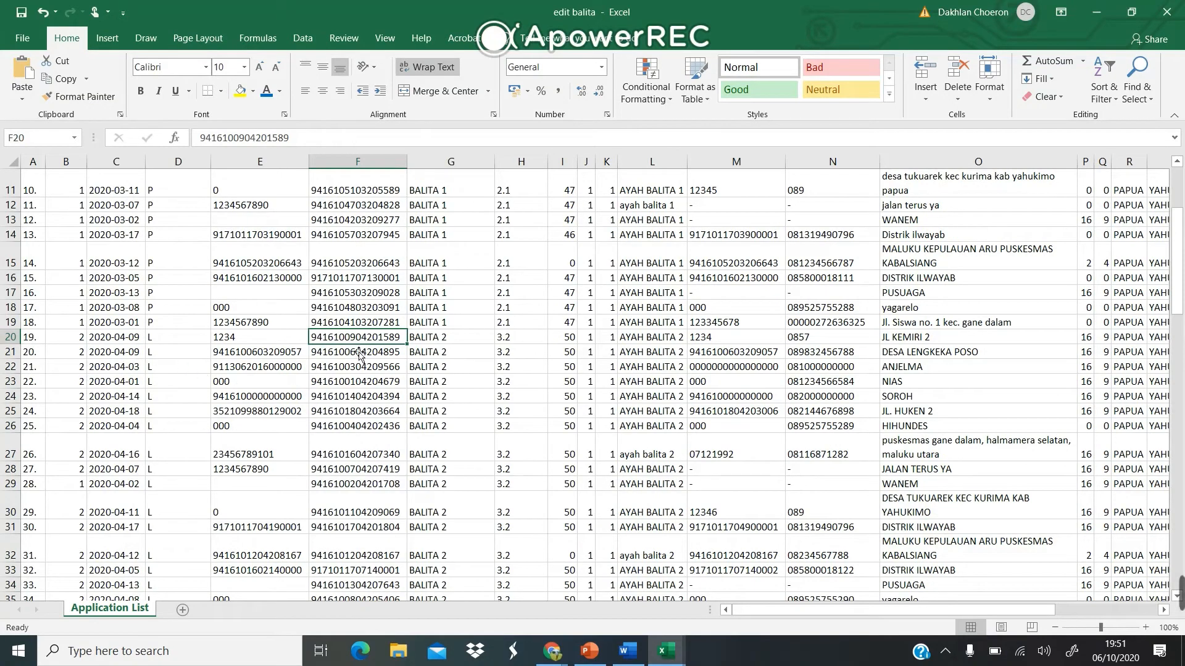
pyautogui.keyDown('shift'); pyautogui.click(373, 352); pyautogui.keyUp('shift')
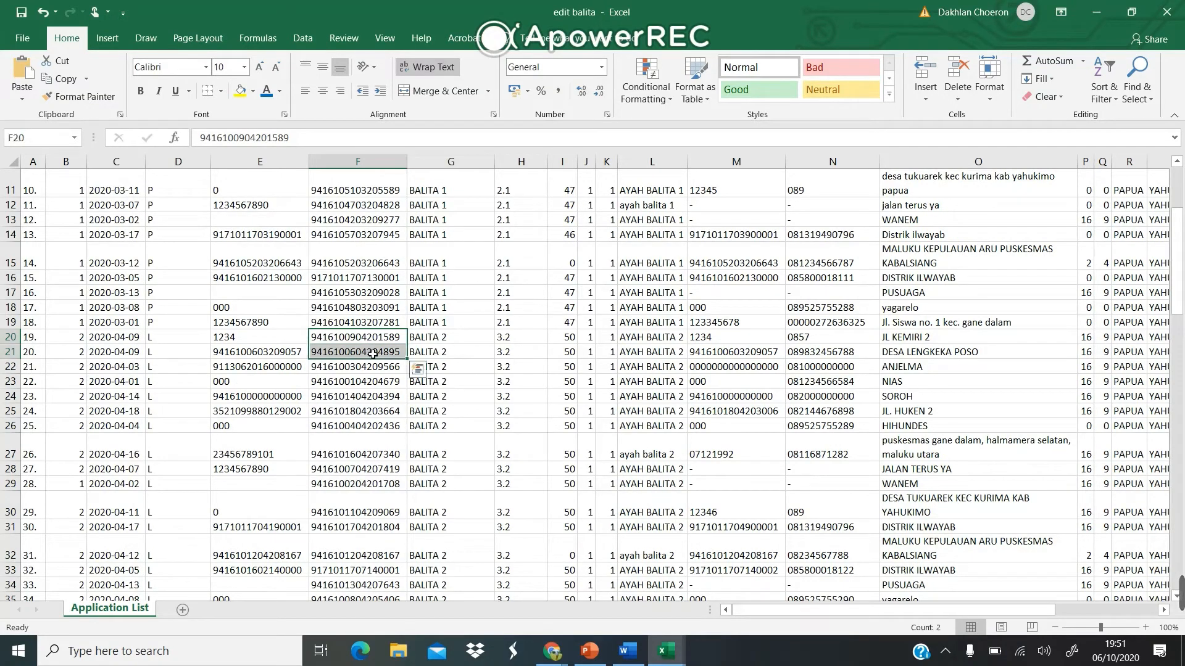
pyautogui.hotkey('ctrl', 'c')
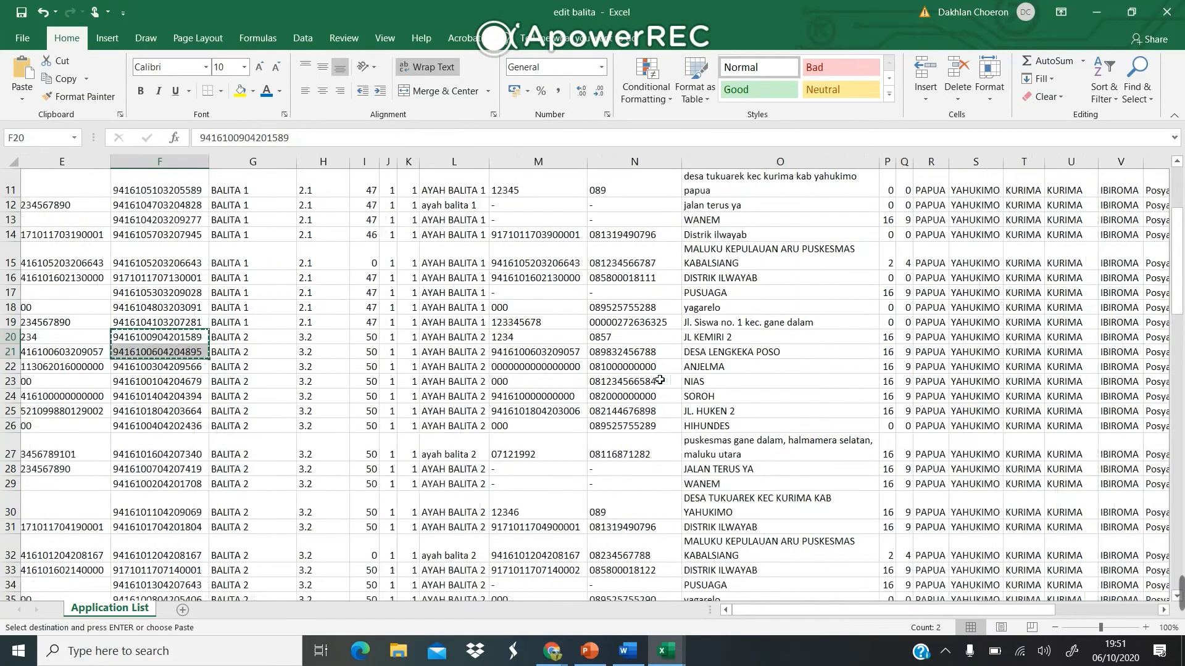
pyautogui.hscroll(5, 660, 380)
pyautogui.hscroll(7, 660, 380)
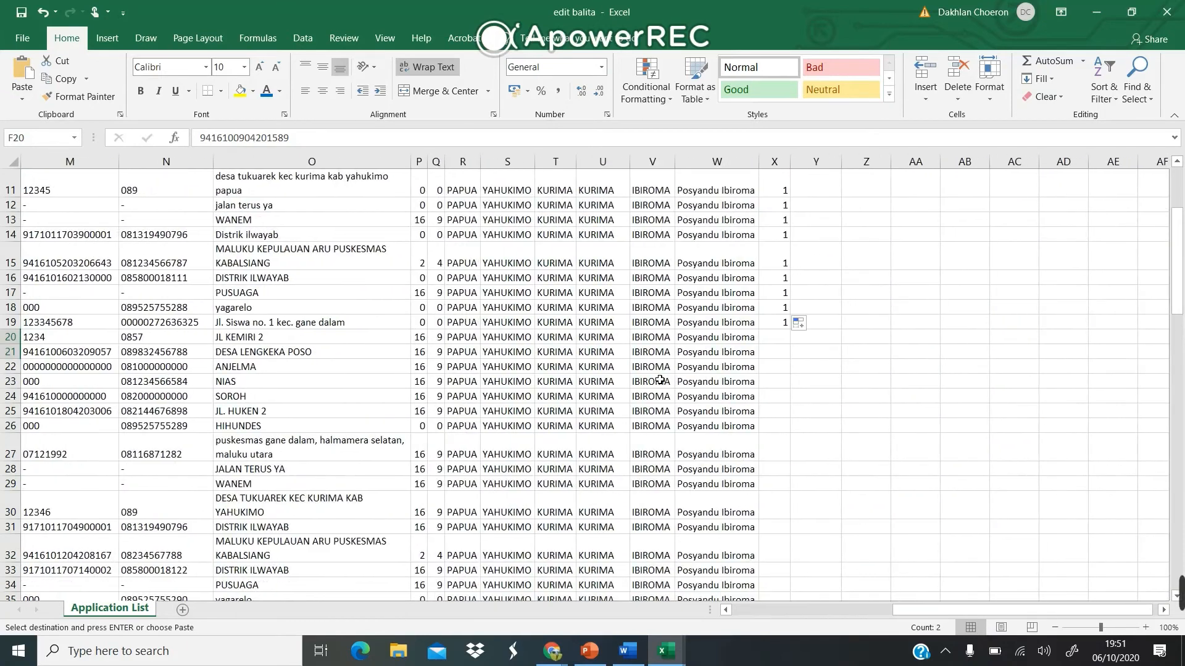
pyautogui.click(831, 339)
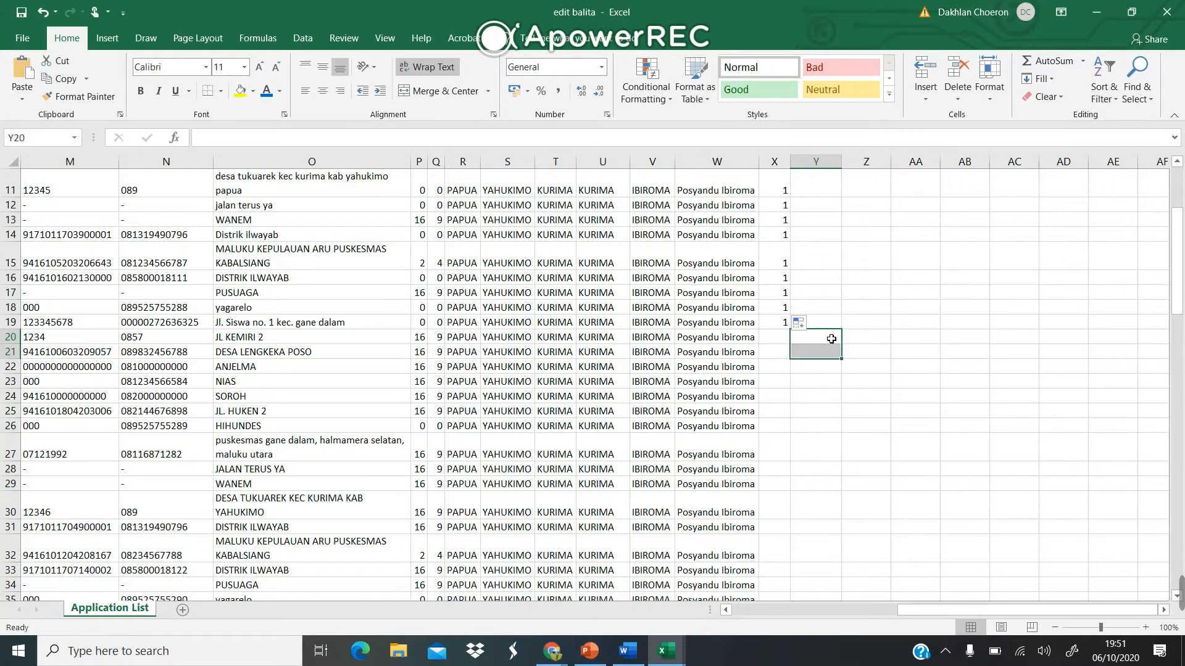
pyautogui.hotkey('ctrl', 'v')
pyautogui.moveTo(847, 171); pyautogui.dragTo(918, 170)
# Change the trailing digits of both NIK_BARU values so they differ from the original NIKs.
pyautogui.click(895, 355)
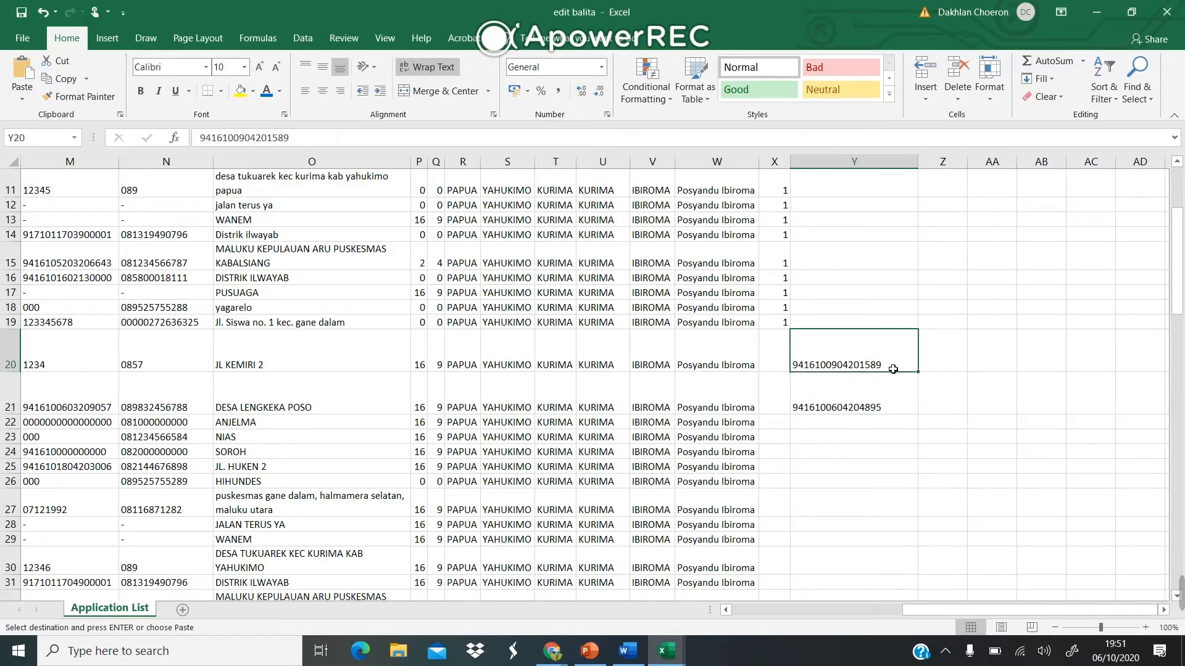
pyautogui.doubleClick(893, 369)
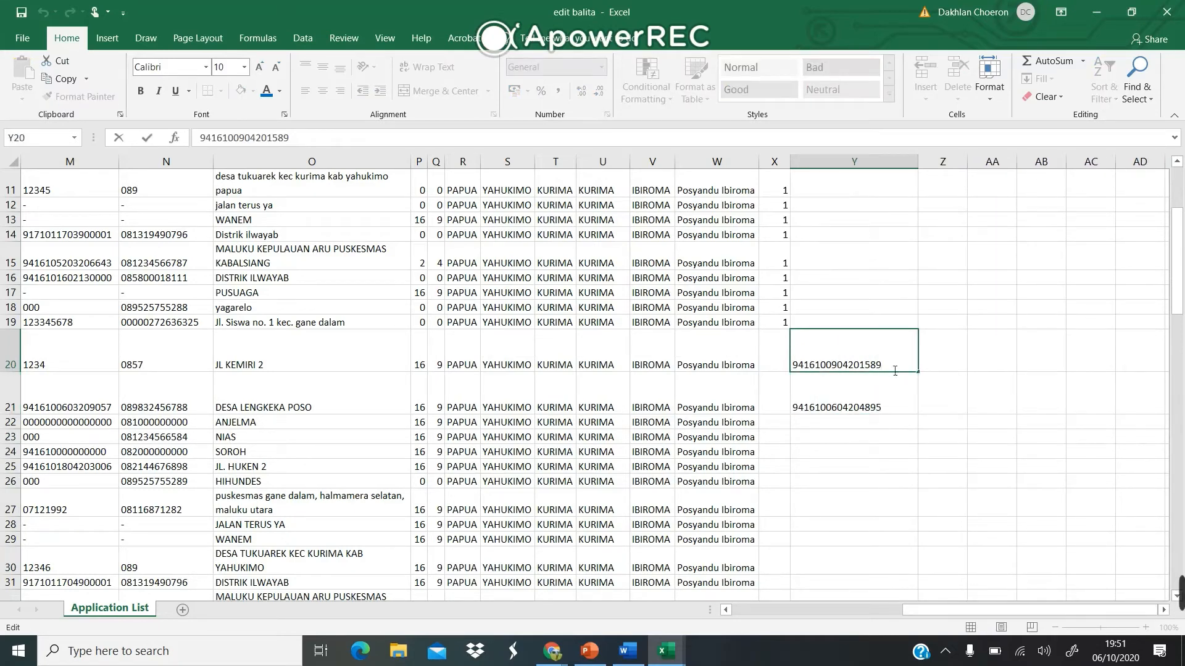
pyautogui.press('BackSpace')
pyautogui.press('BackSpace')
pyautogui.press('BackSpace')
pyautogui.doubleClick(887, 411)
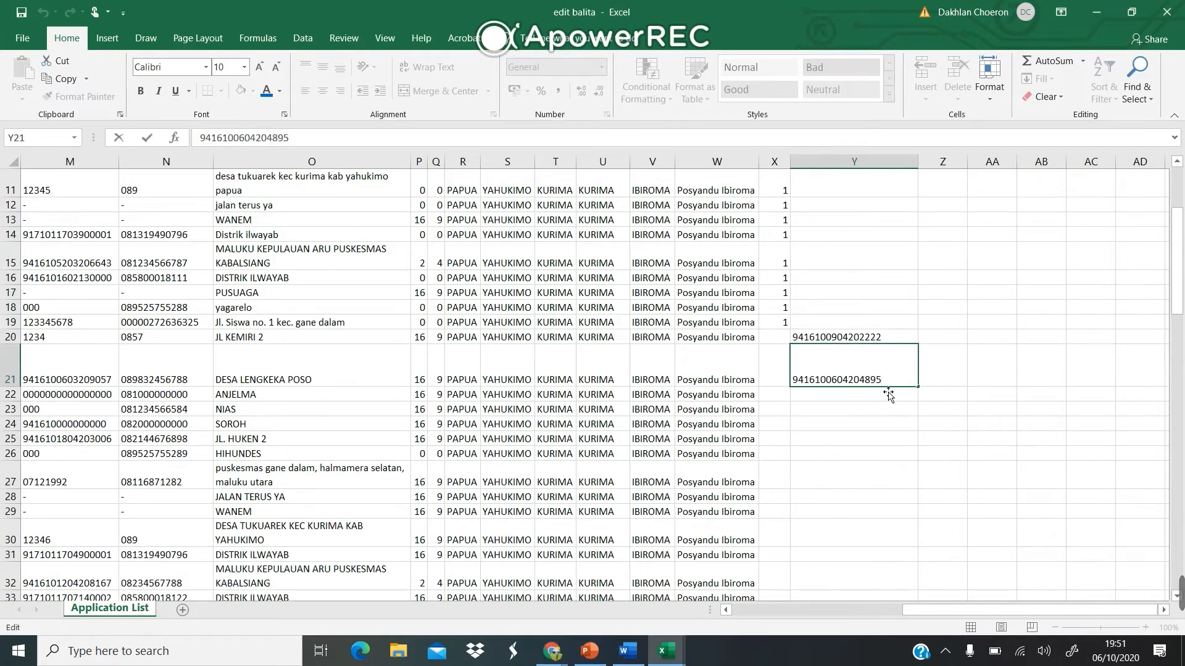
pyautogui.moveTo(888, 387); pyautogui.dragTo(860, 387)
pyautogui.write('2222')
pyautogui.click(862, 401)
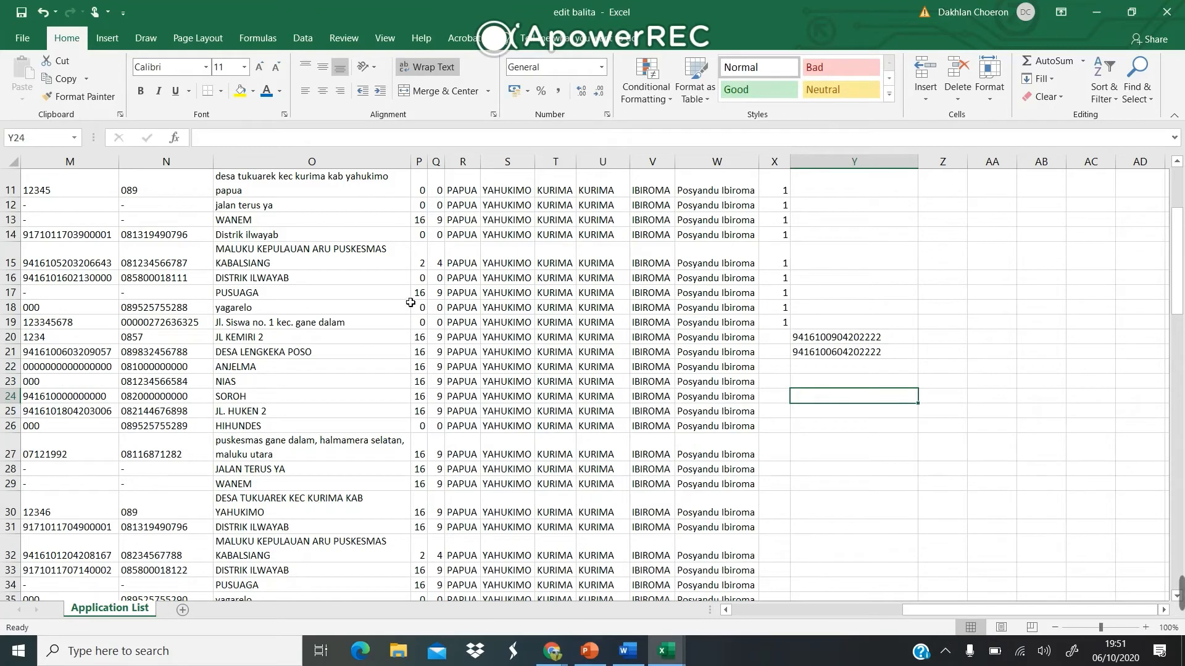
pyautogui.scroll(4, 407, 300)
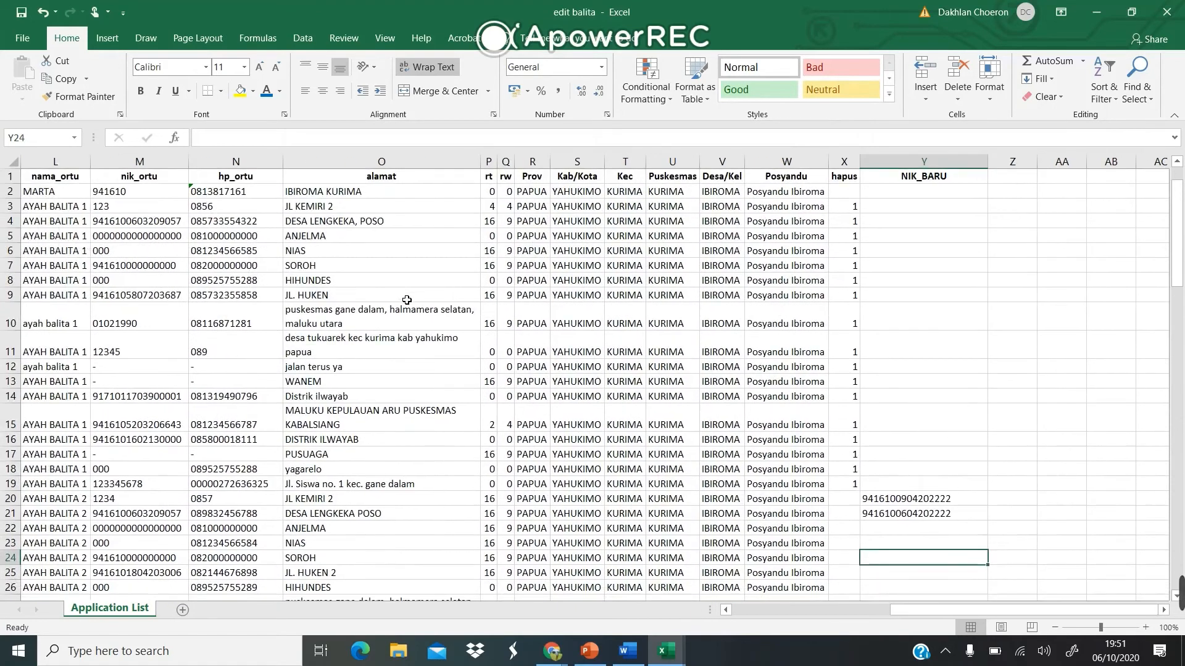
pyautogui.scroll(-5, 406, 299)
pyautogui.hscroll(-3, 406, 300)
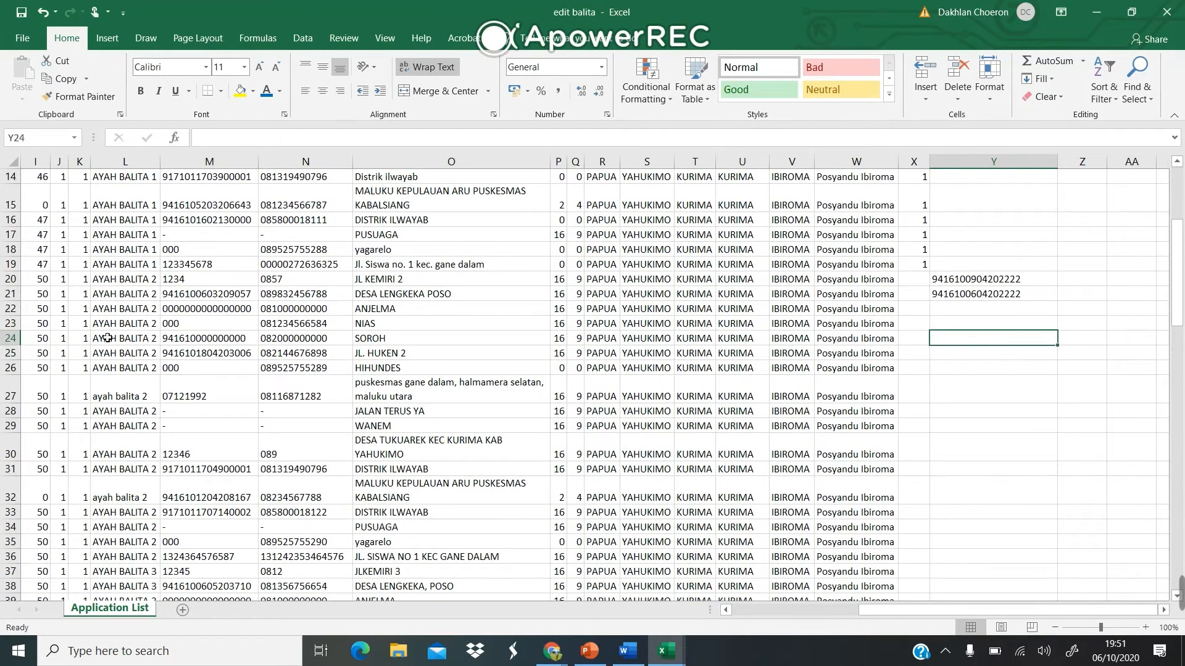
# Delete all rows from 22 through 106.
pyautogui.moveTo(24, 315); pyautogui.dragTo(25, 593)
pyautogui.moveTo(10, 560); pyautogui.dragTo(10, 561)
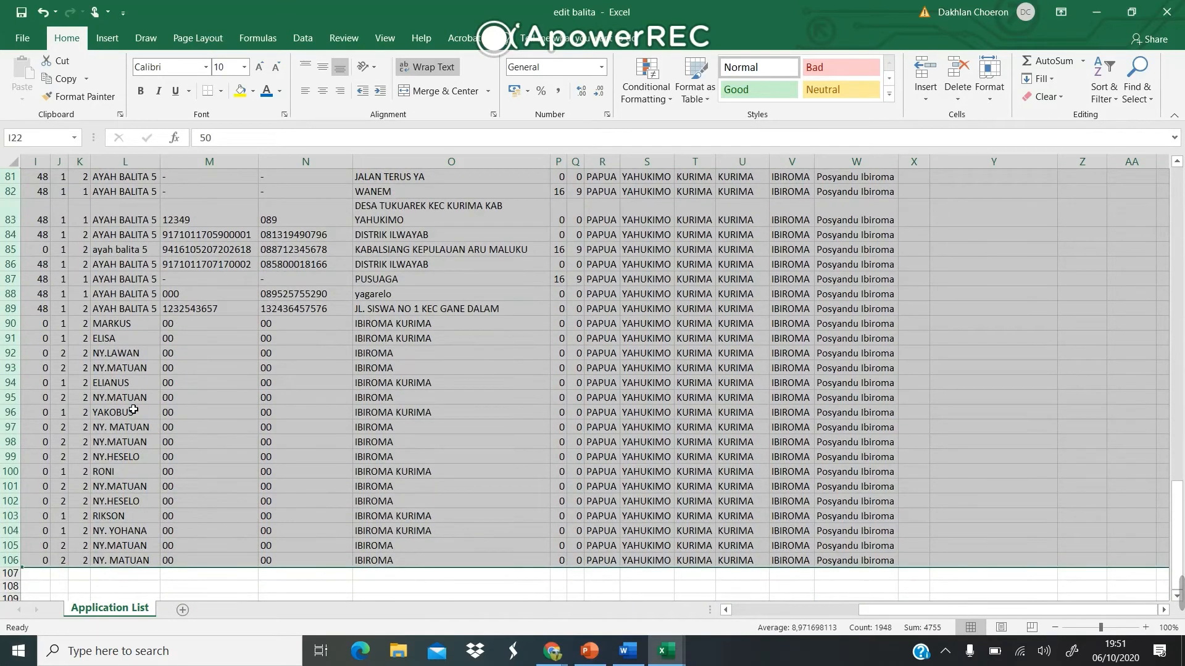
pyautogui.rightClick(133, 410)
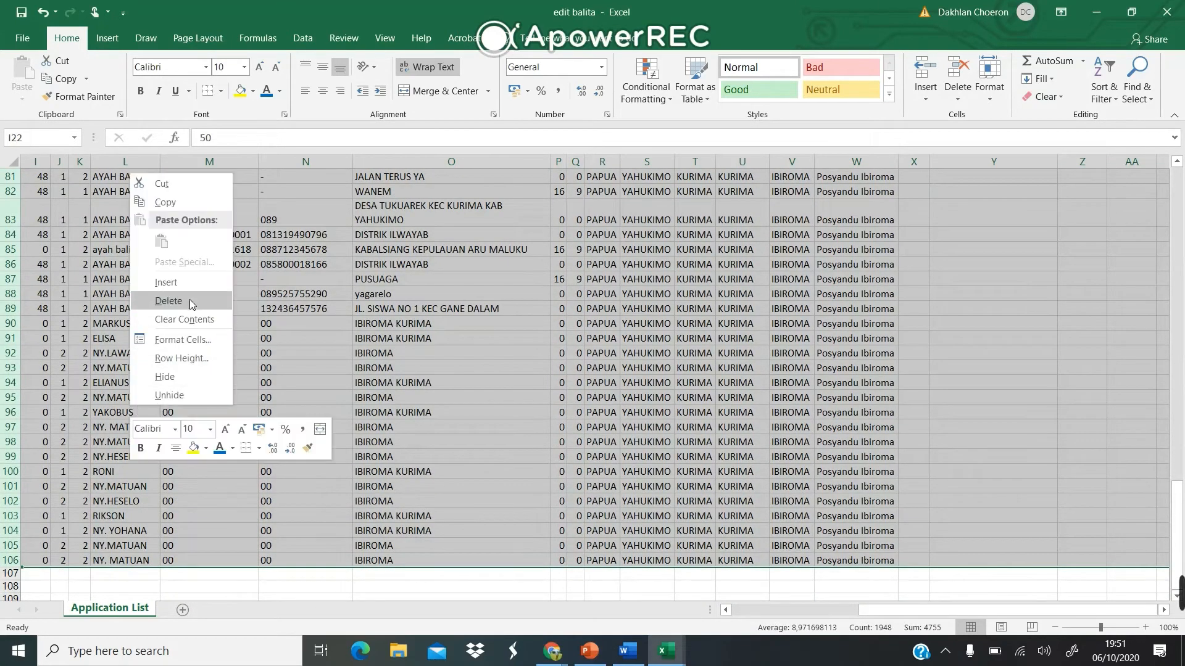
pyautogui.click(154, 301)
pyautogui.click(338, 453)
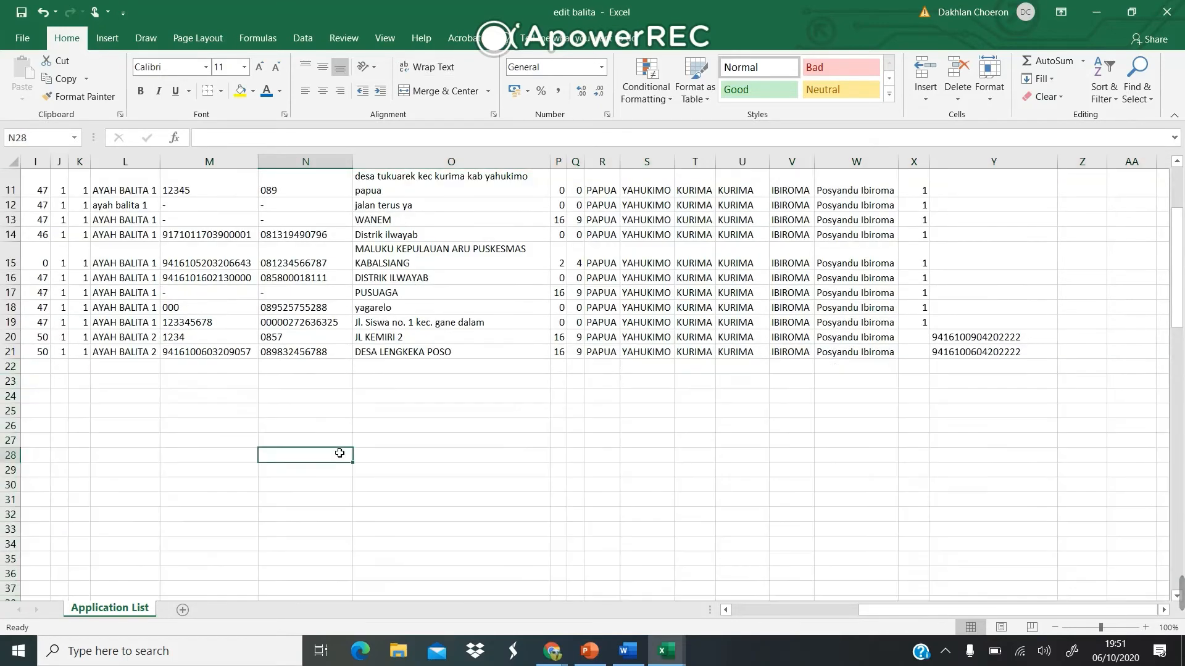
pyautogui.scroll(4, 338, 453)
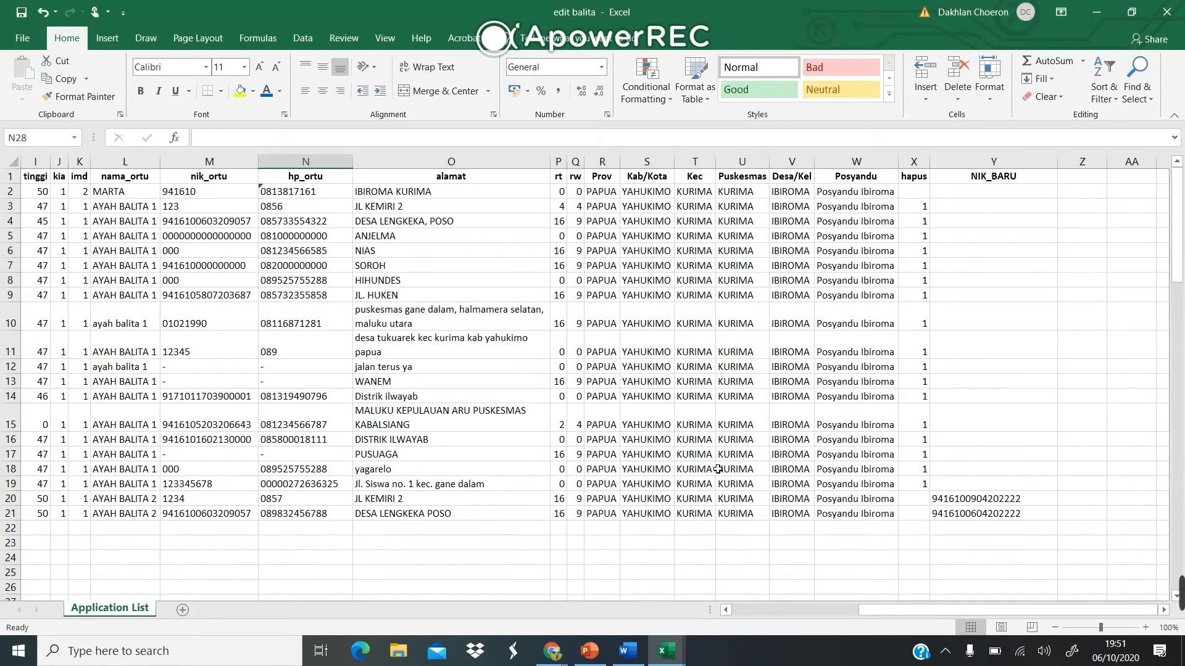
# Delete the unflagged first toddler row 2.
pyautogui.click(16, 192)
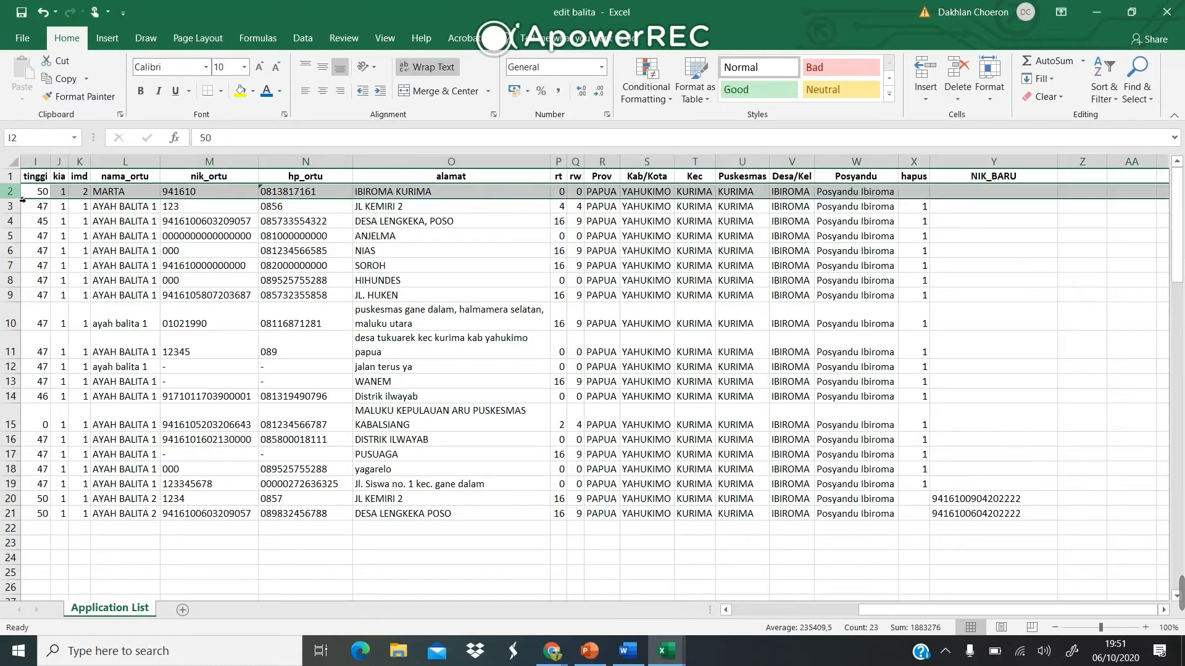
pyautogui.rightClick(10, 188)
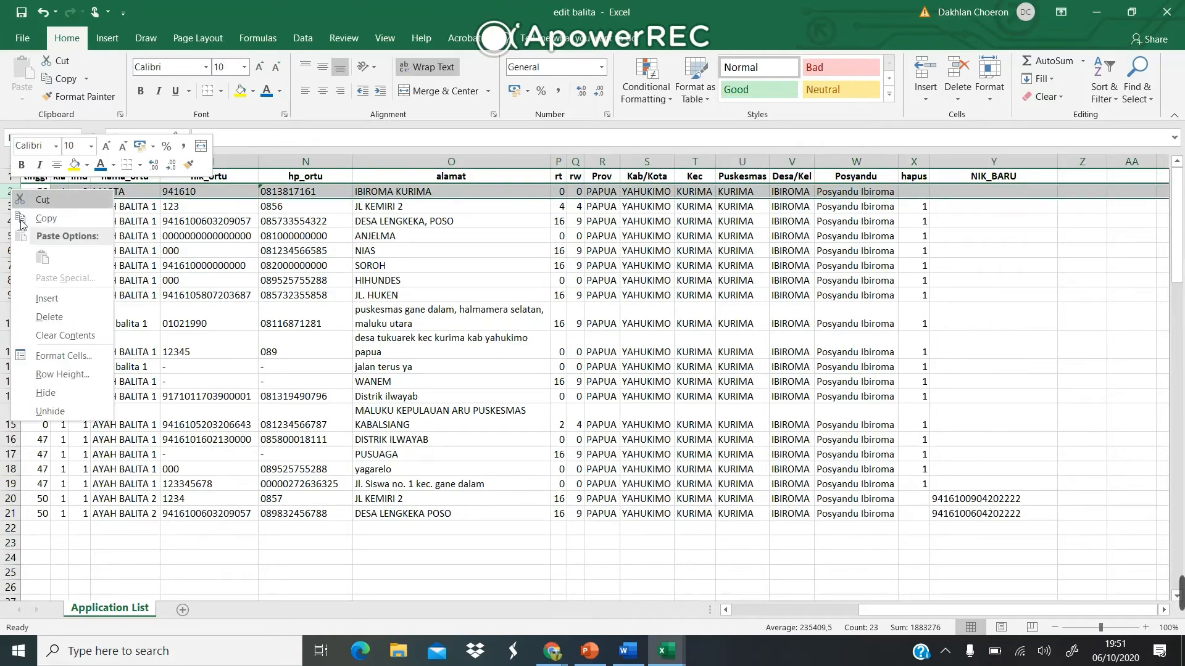
pyautogui.click(65, 319)
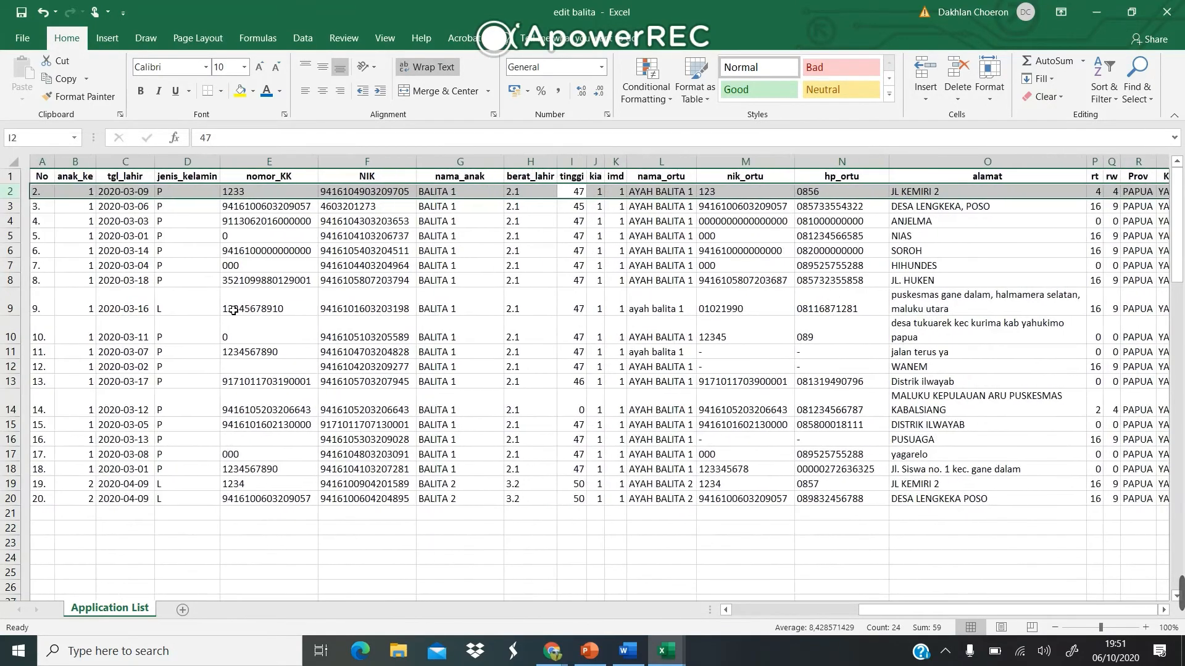
pyautogui.hscroll(5, 171, 304)
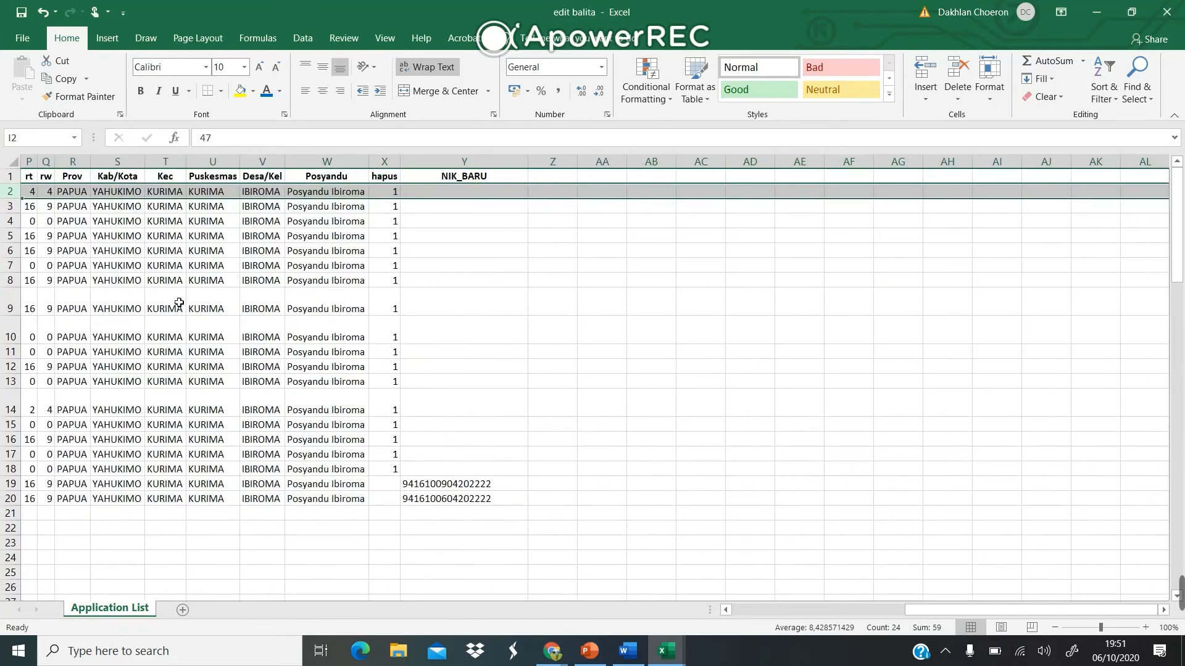
pyautogui.hscroll(-2, 311, 237)
pyautogui.hscroll(-5, 311, 237)
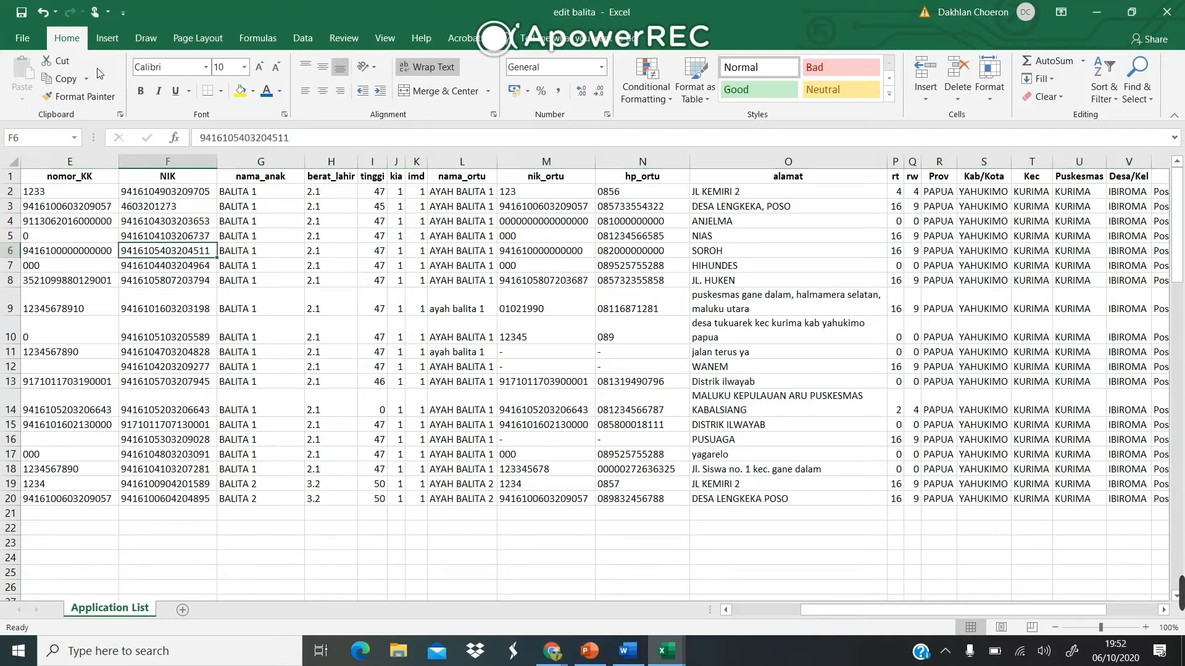
# Save a copy of the trimmed sheet in Documents as 'edit balita_Hapus', an Excel 97-2003 Workbook.
pyautogui.click(23, 38)
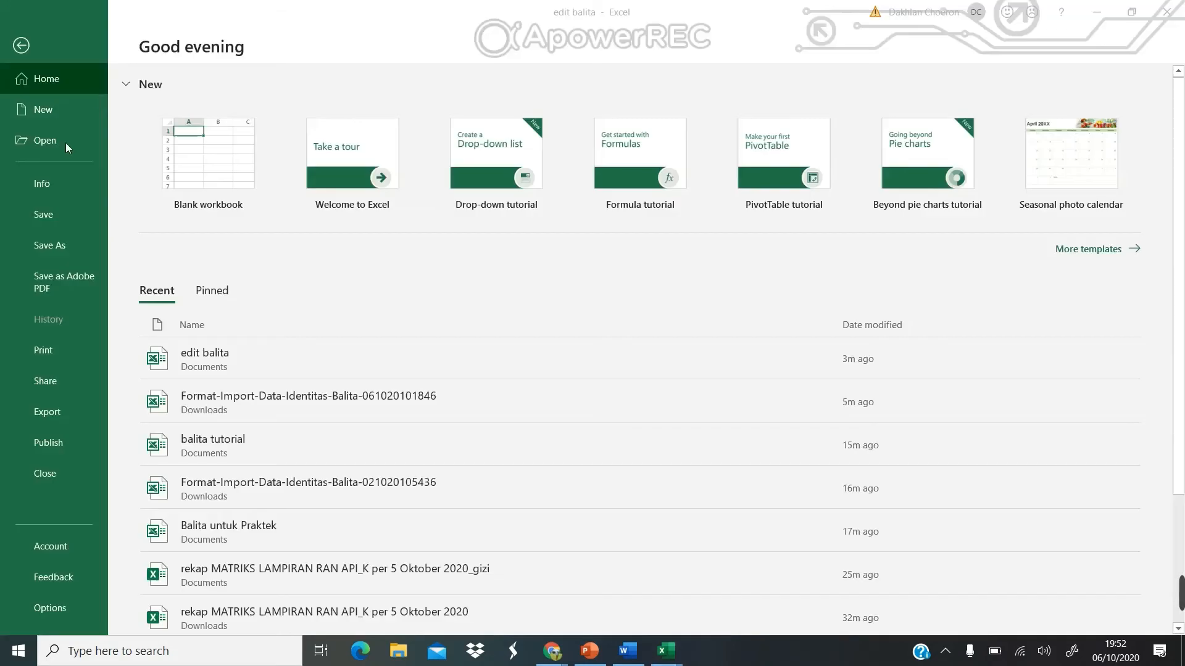
pyautogui.click(57, 246)
pyautogui.click(481, 211)
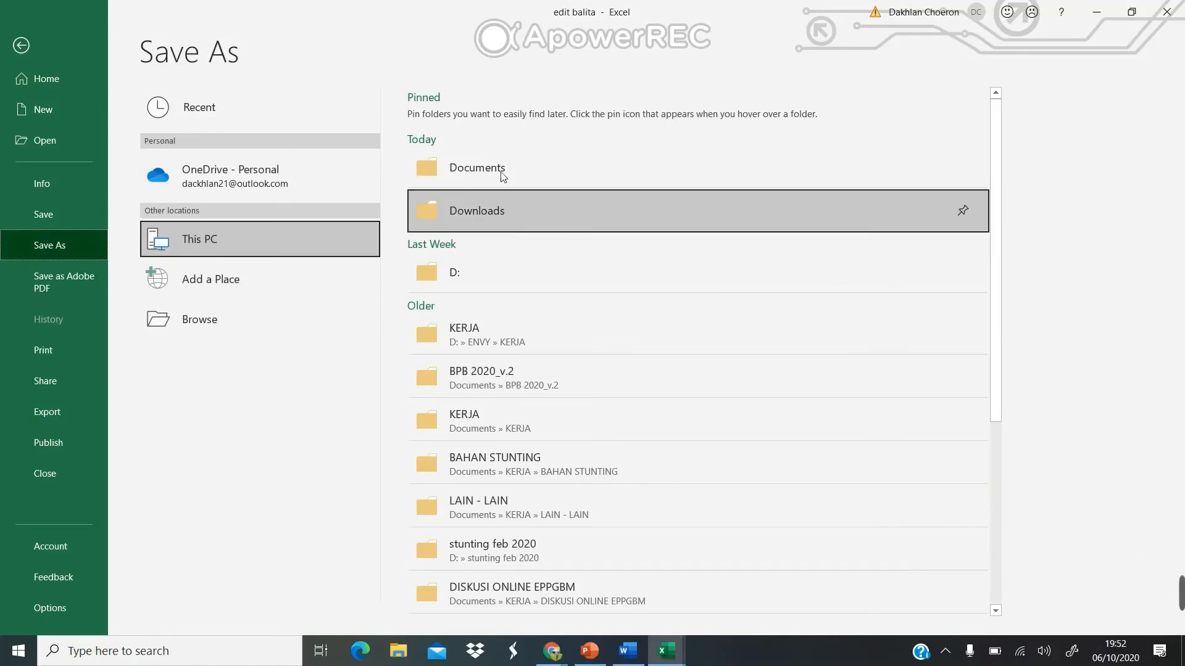
pyautogui.click(501, 172)
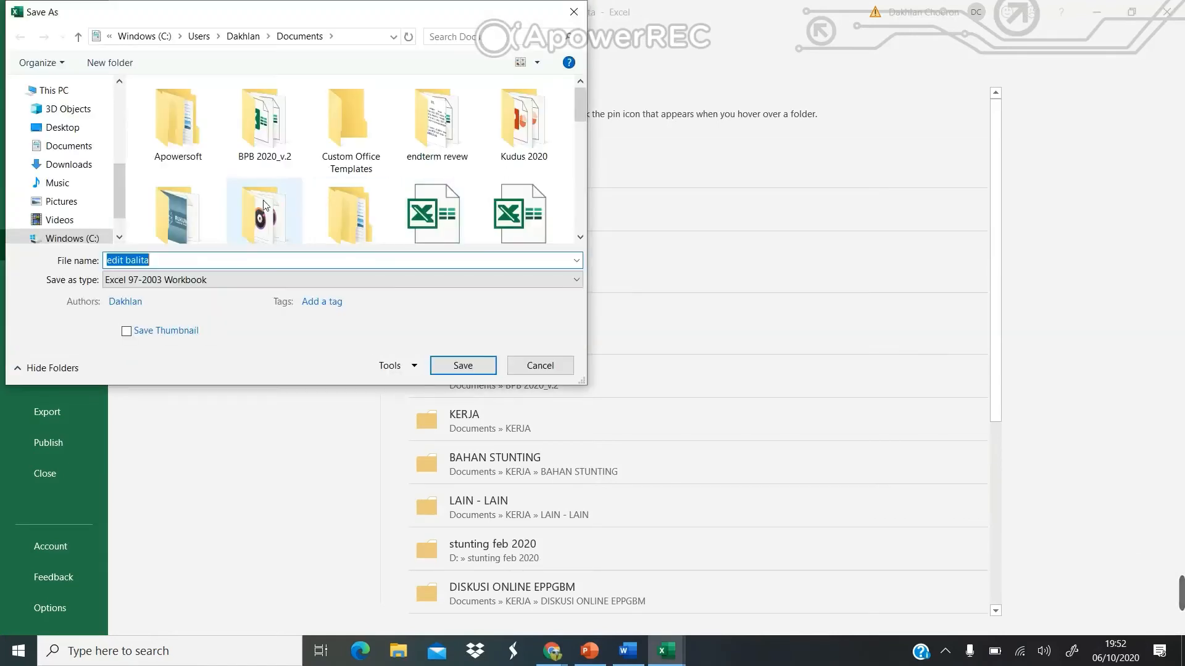
pyautogui.click(191, 261)
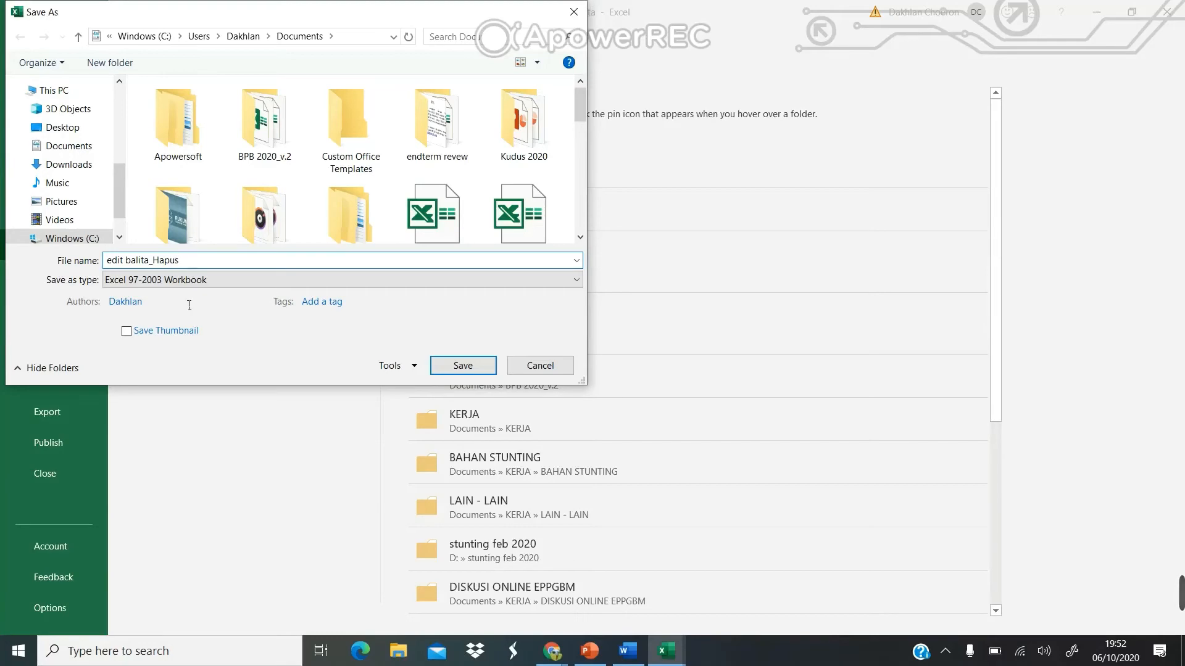
pyautogui.click(190, 283)
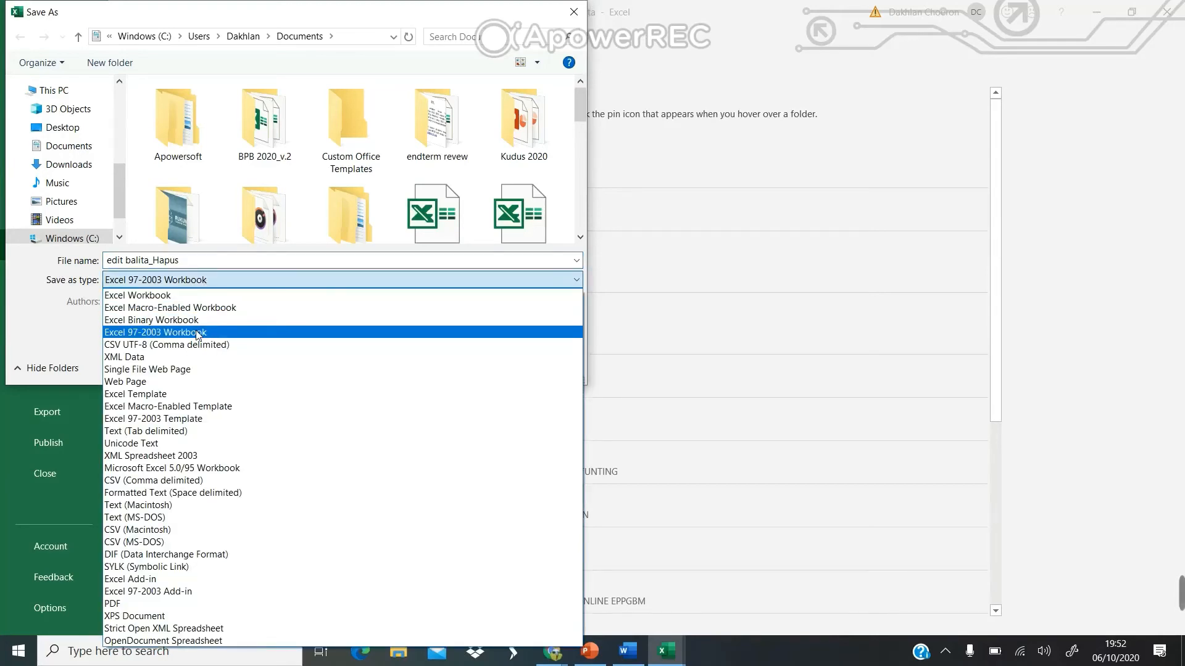
pyautogui.click(287, 338)
pyautogui.click(462, 366)
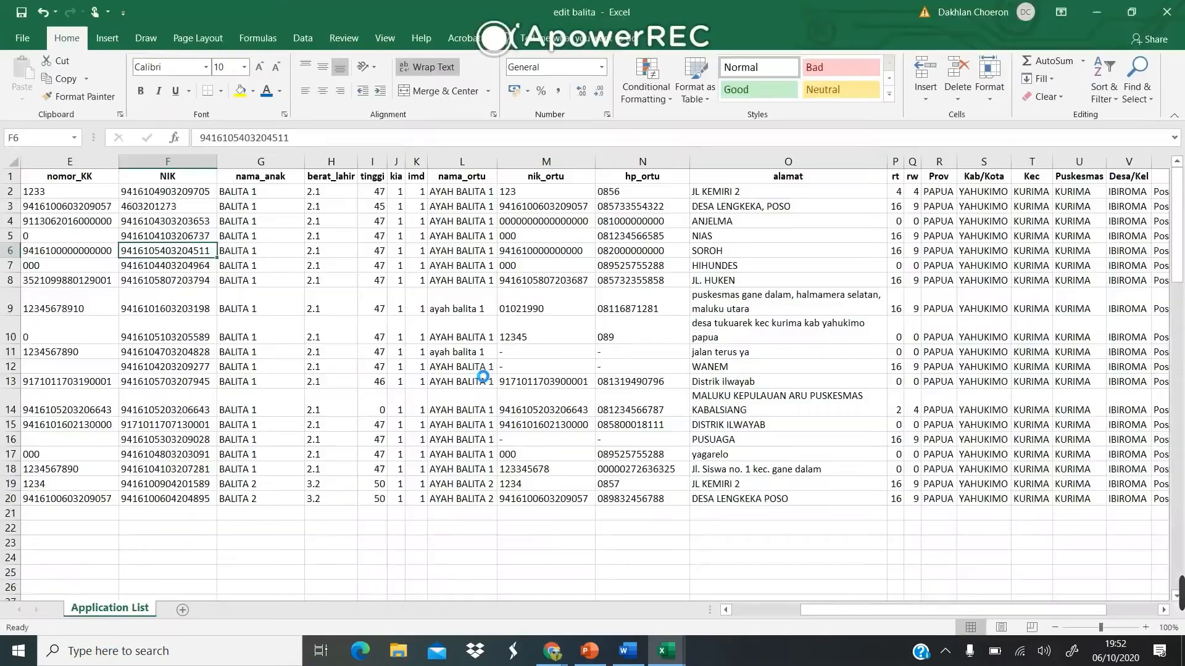
# Load the edit balita_Hapus workbook into the e-PPGBM toddler identity import preview.
pyautogui.moveTo(552, 651)
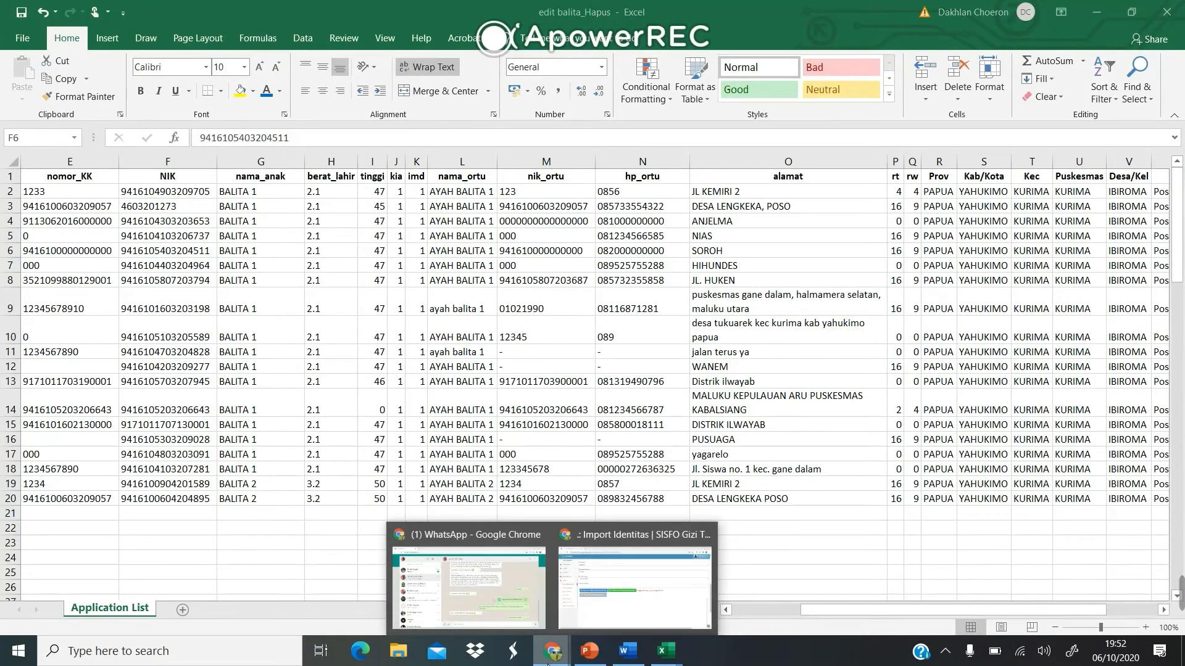
pyautogui.click(632, 574)
pyautogui.scroll(-1, 342, 331)
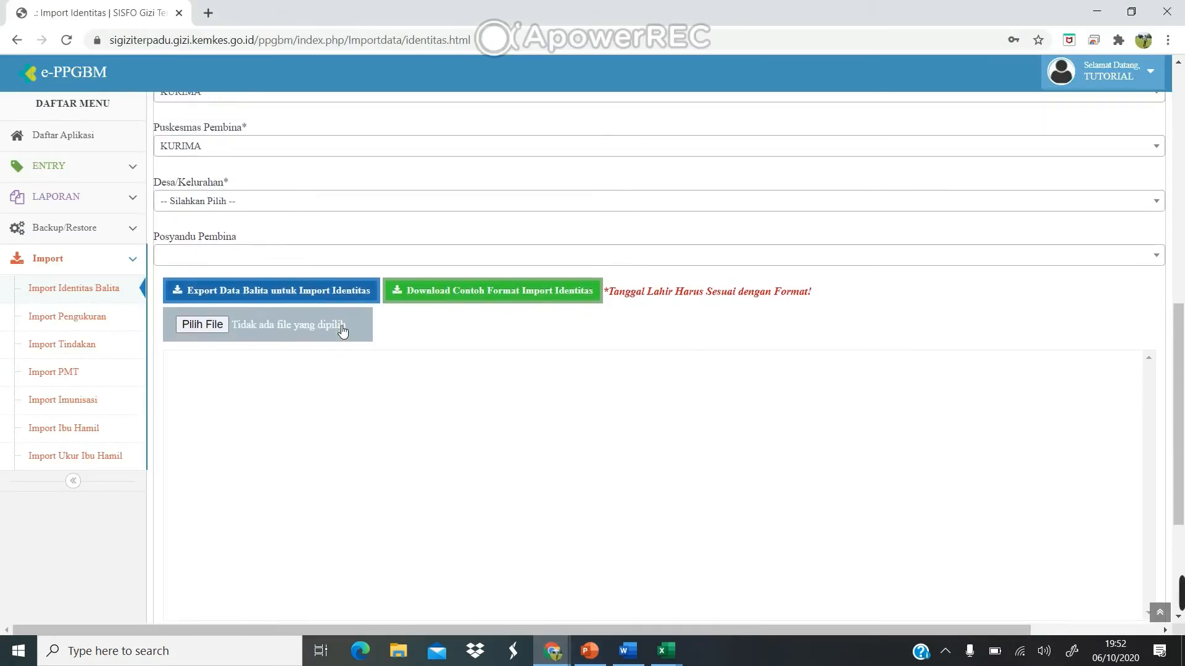
pyautogui.click(204, 324)
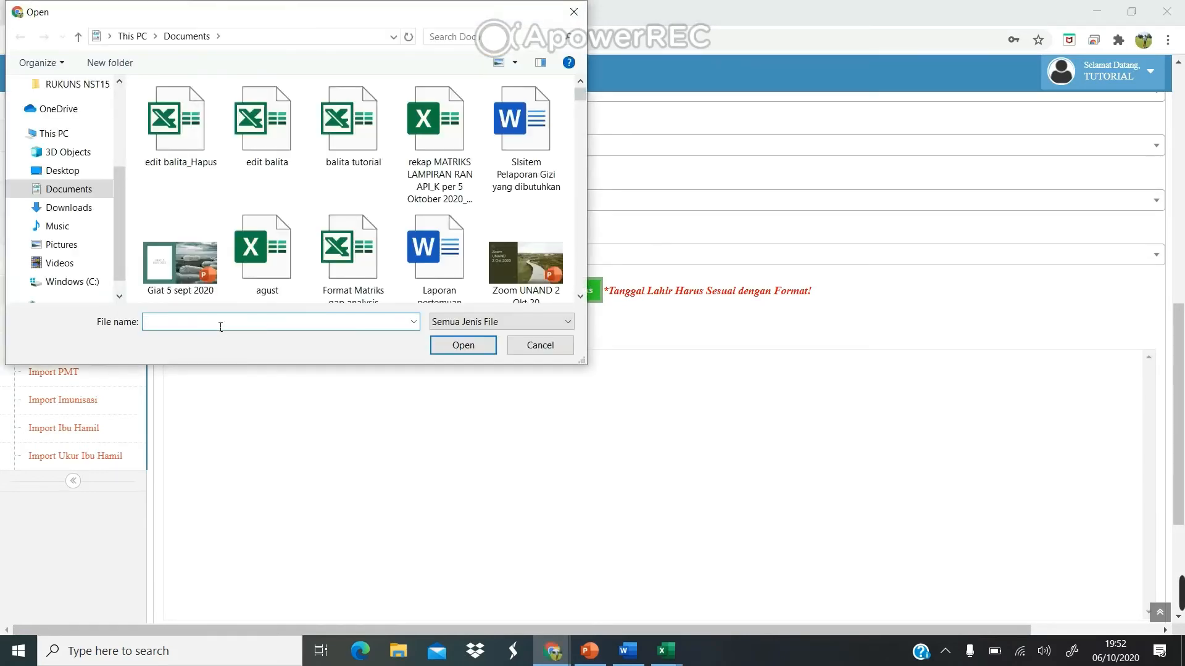
pyautogui.click(201, 131)
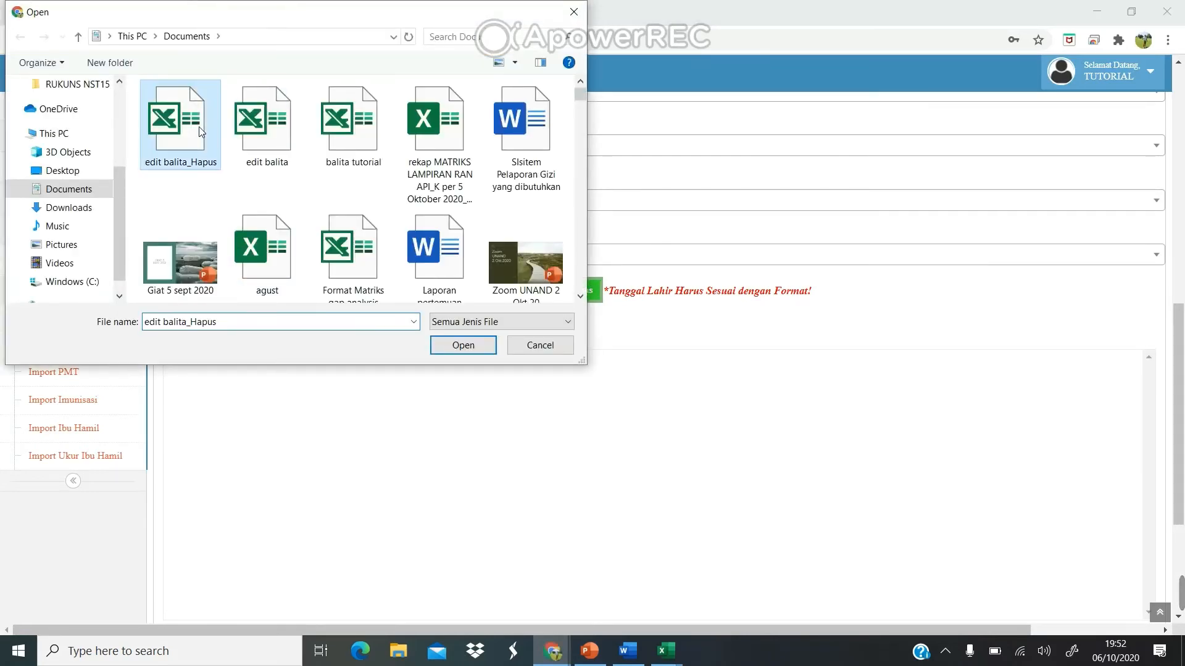
pyautogui.click(464, 345)
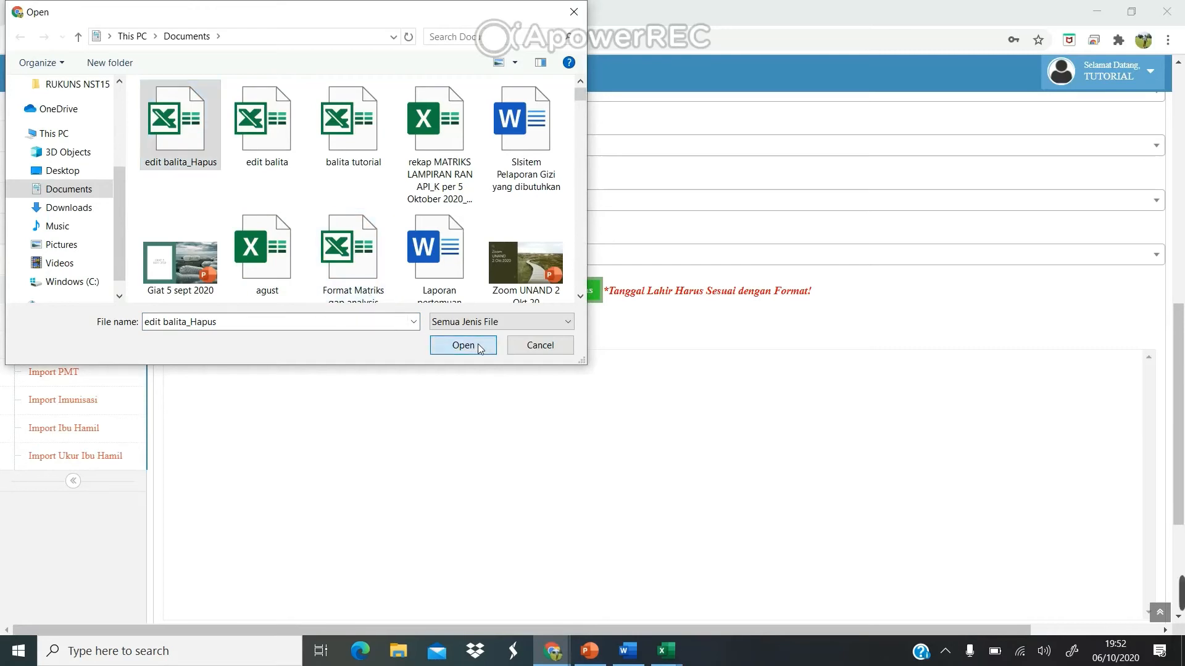
# Upload the rows, review the report showing 19 succeeded and 0 failed, and close it.
pyautogui.scroll(-3, 481, 349)
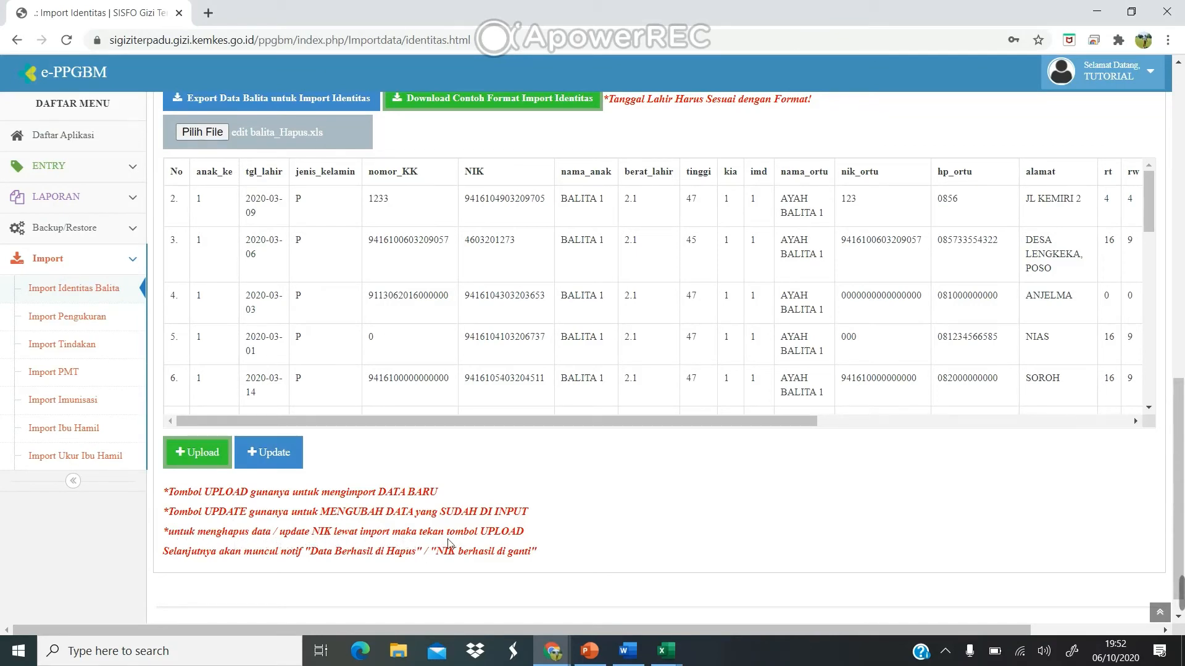
pyautogui.click(217, 459)
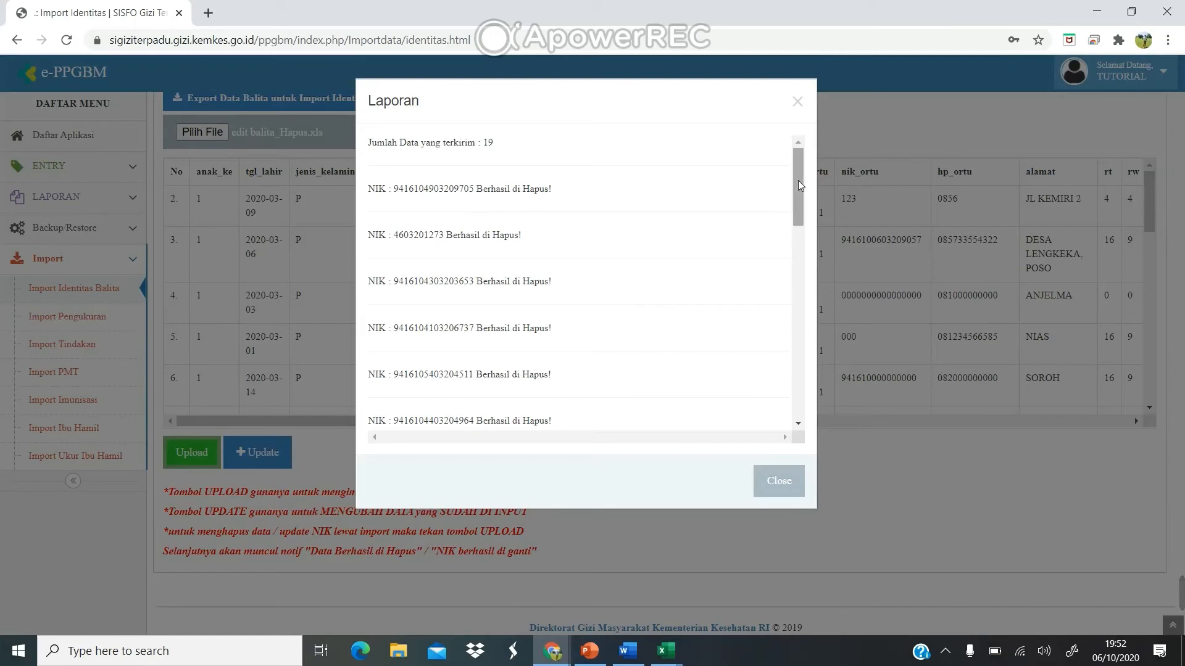
pyautogui.moveTo(798, 180); pyautogui.dragTo(838, 386)
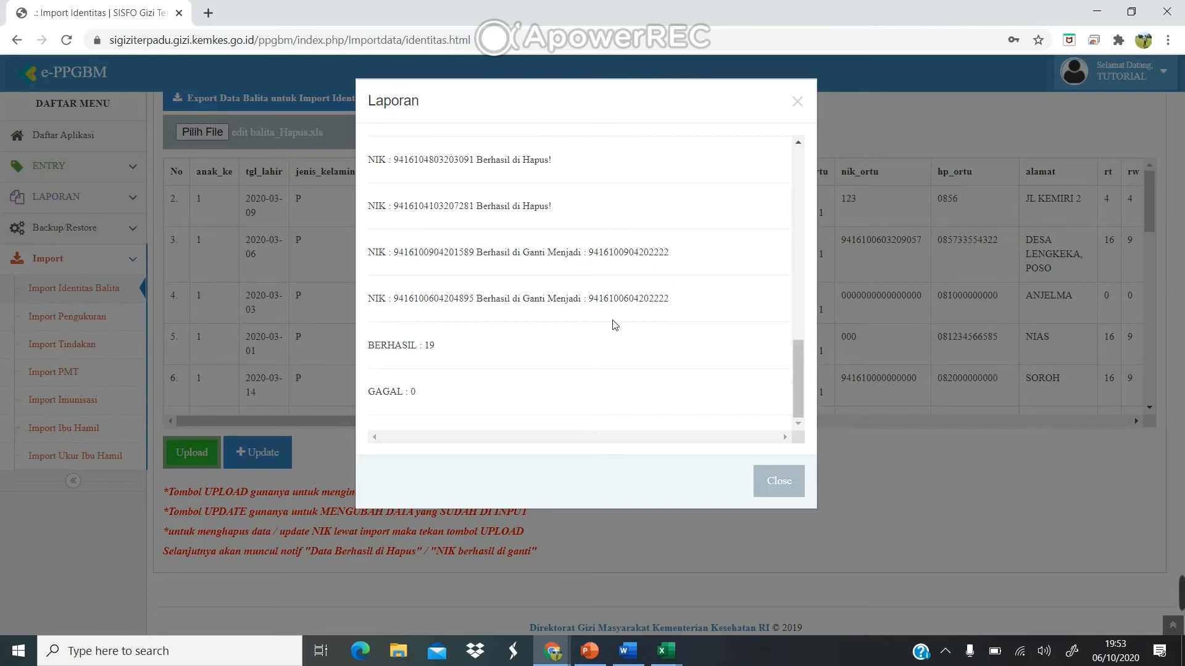
pyautogui.click(795, 497)
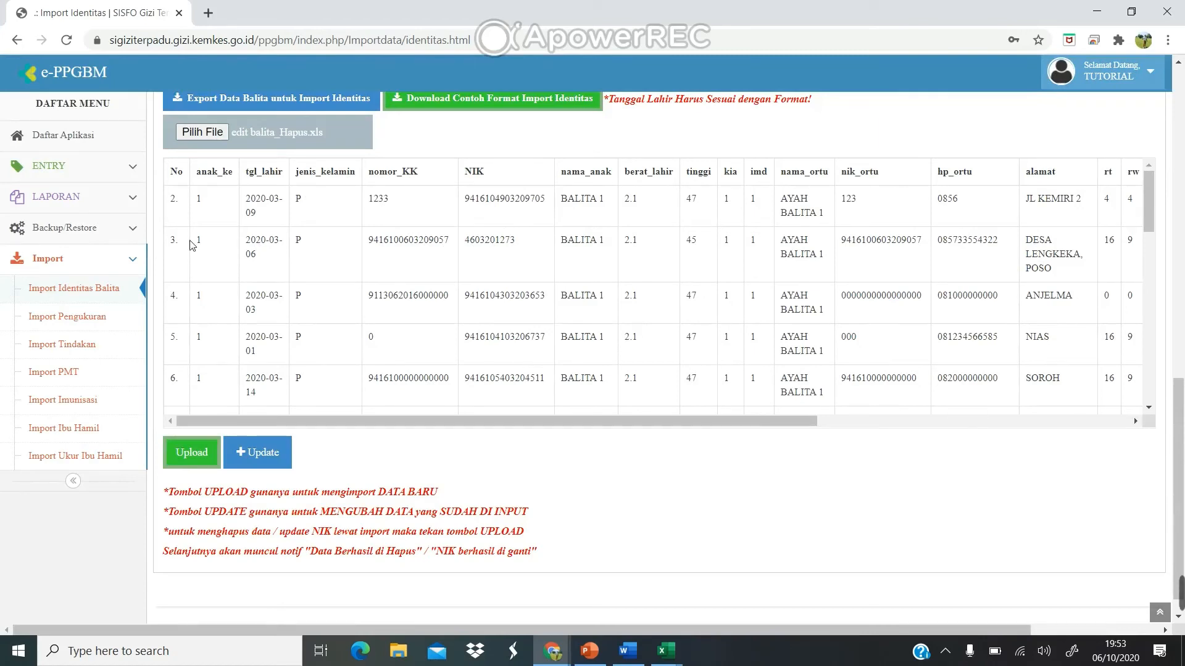
# Open the Daftar Balita toddler list under ENTRY > Balita.
pyautogui.click(130, 174)
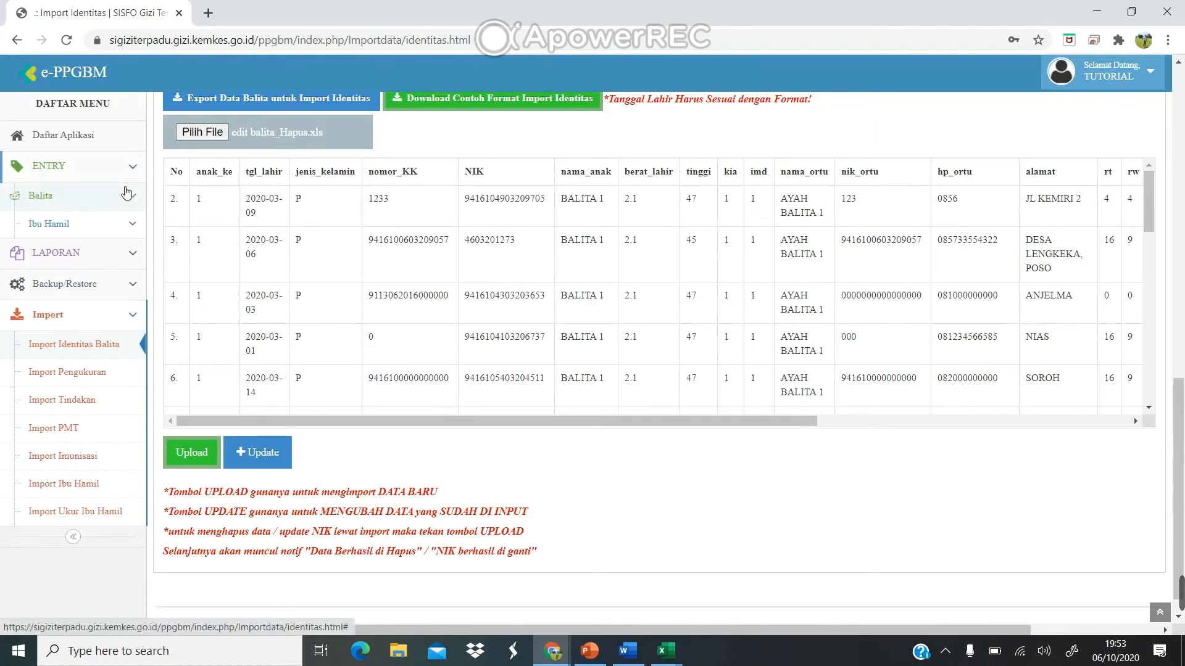
pyautogui.click(127, 194)
pyautogui.click(71, 250)
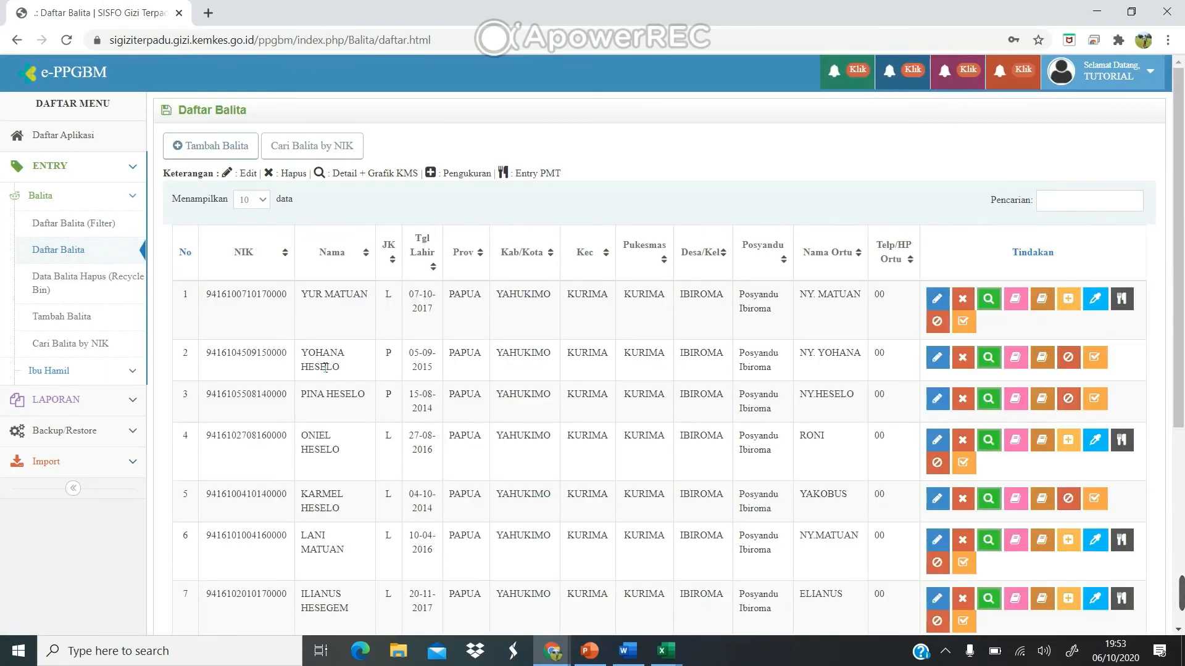
pyautogui.scroll(-1, 325, 369)
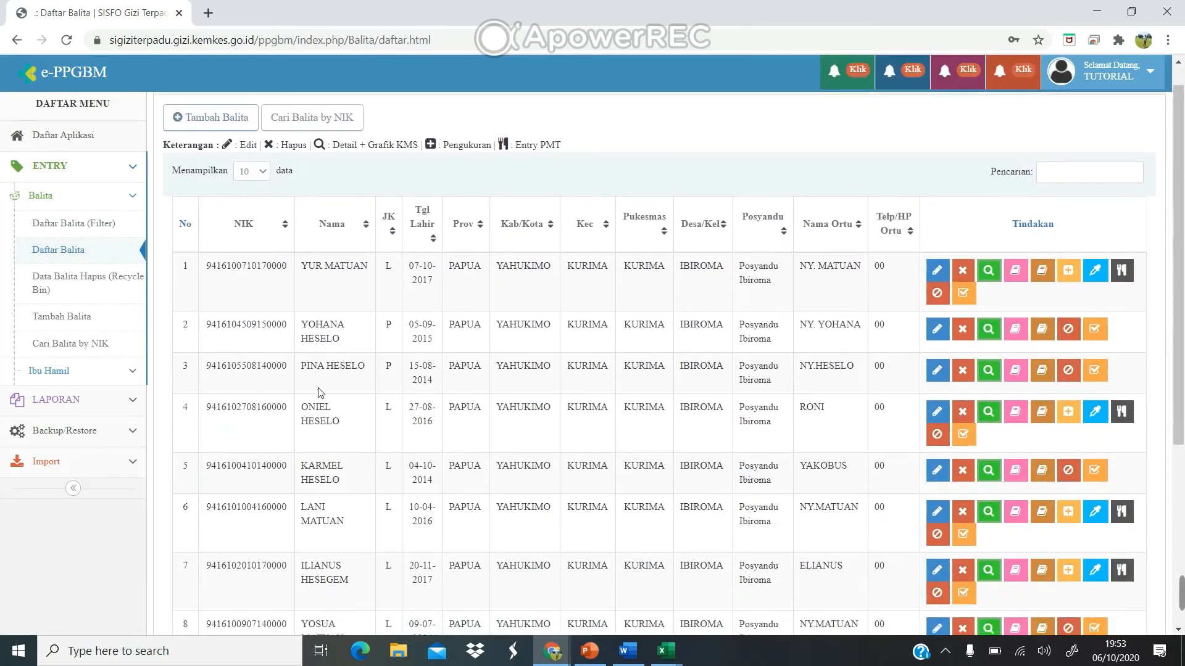
pyautogui.scroll(-1, 321, 393)
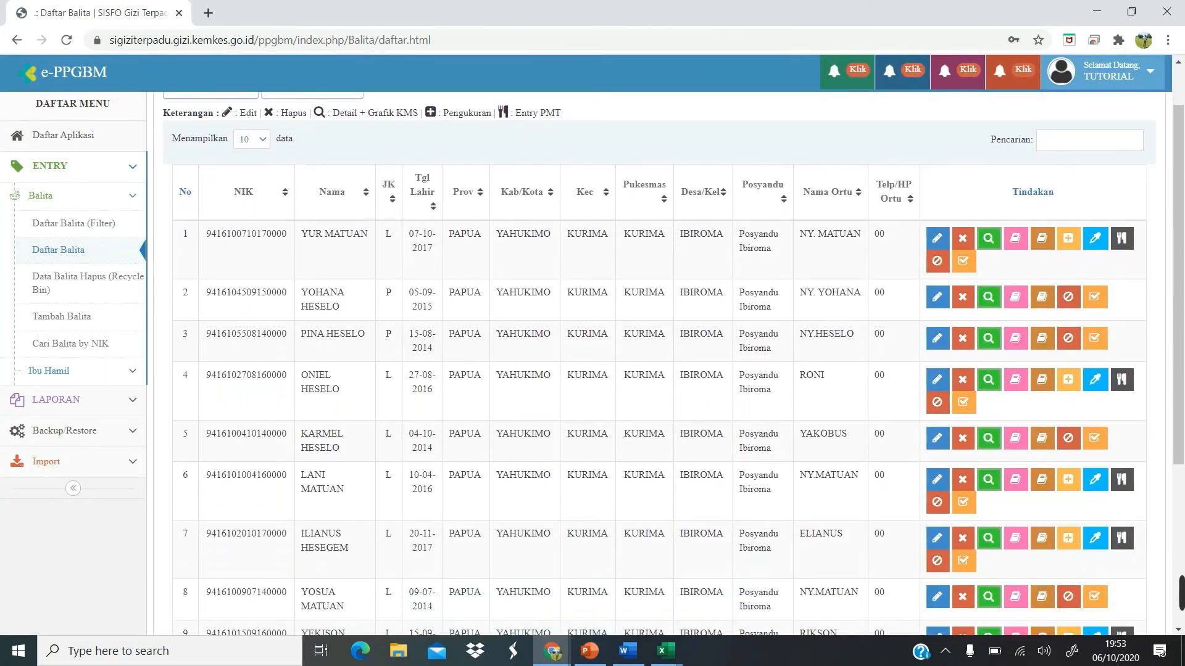
# Copy the new NIK from cell Y19 in edit balita_Hapus and search the toddler list with it.
pyautogui.click(665, 651)
pyautogui.click(750, 589)
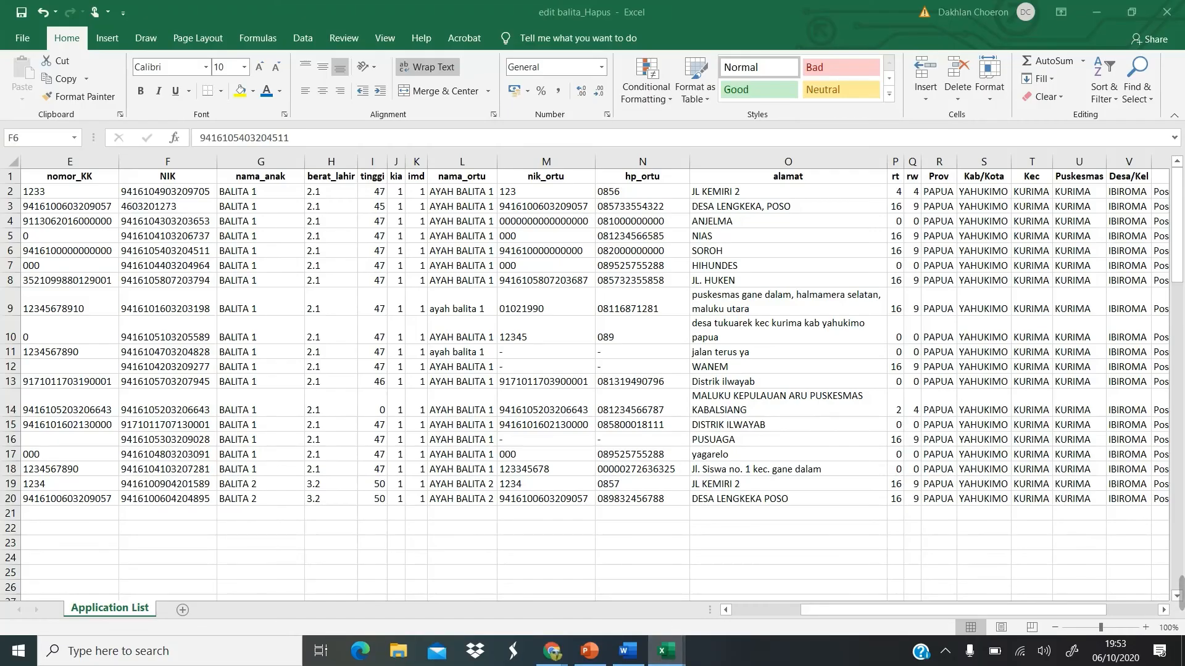
pyautogui.hscroll(8, 593, 371)
pyautogui.click(298, 483)
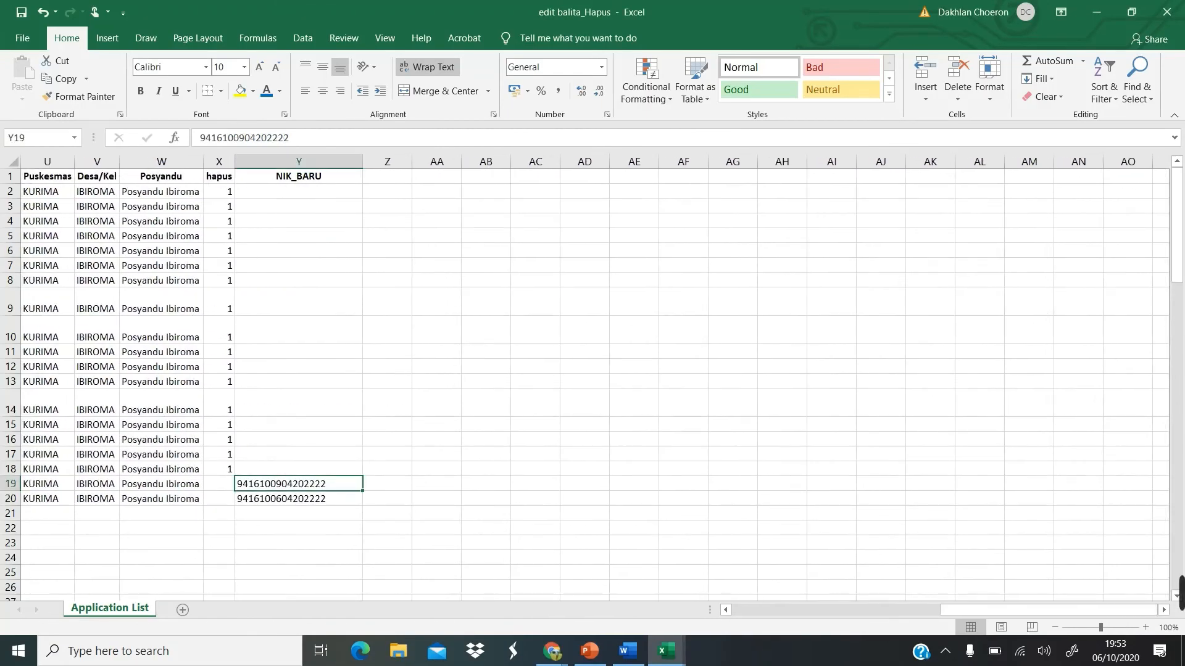
pyautogui.doubleClick(244, 137)
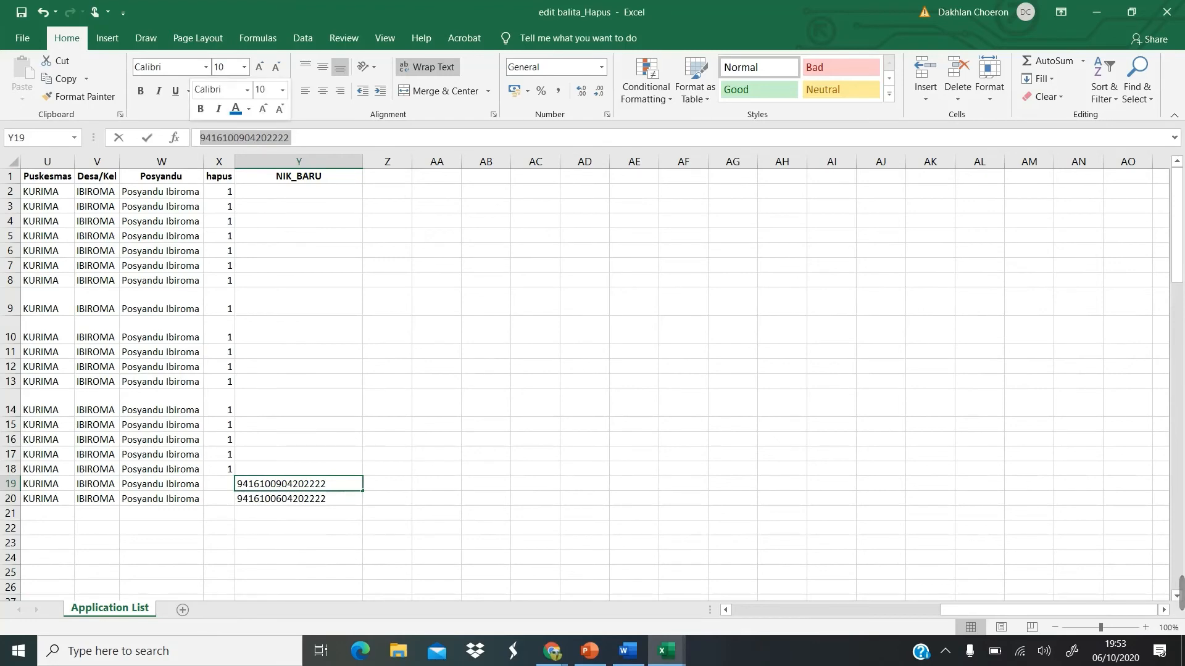
pyautogui.hotkey('ctrl', 'c')
pyautogui.hotkey('alt', 'Tab')
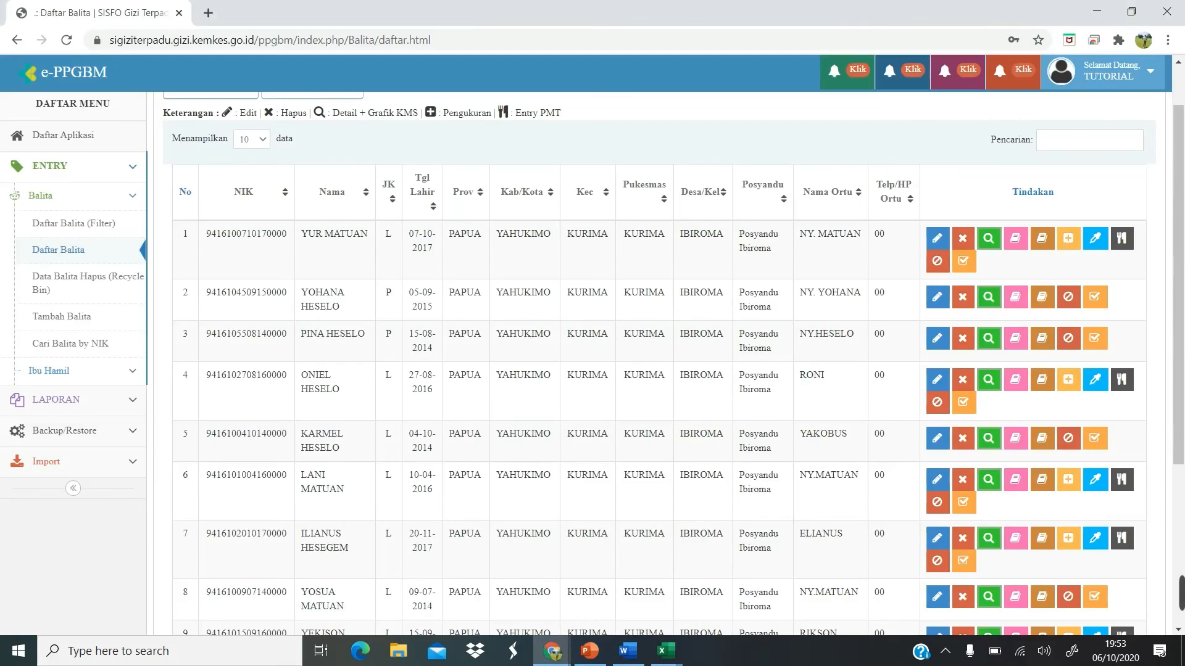
pyautogui.hotkey('ctrl', 'v')
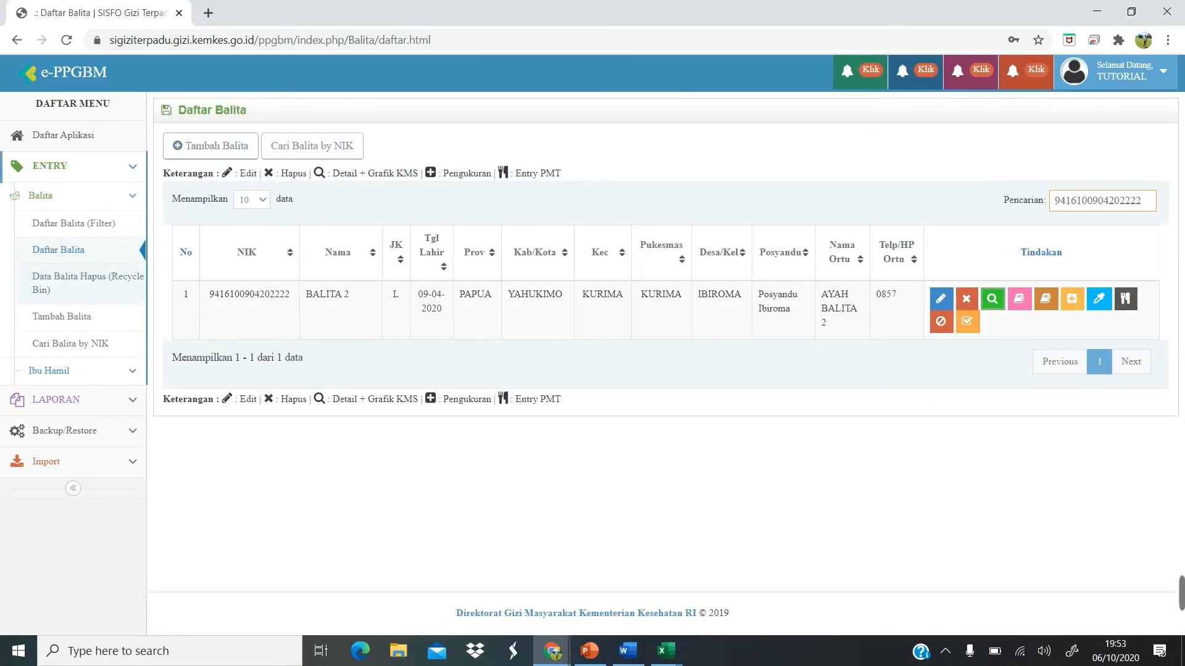
# Search the Data Balita Hapus recycle bin filtered to village IBIROMA and Posyandu Ibiroma.
pyautogui.click(86, 278)
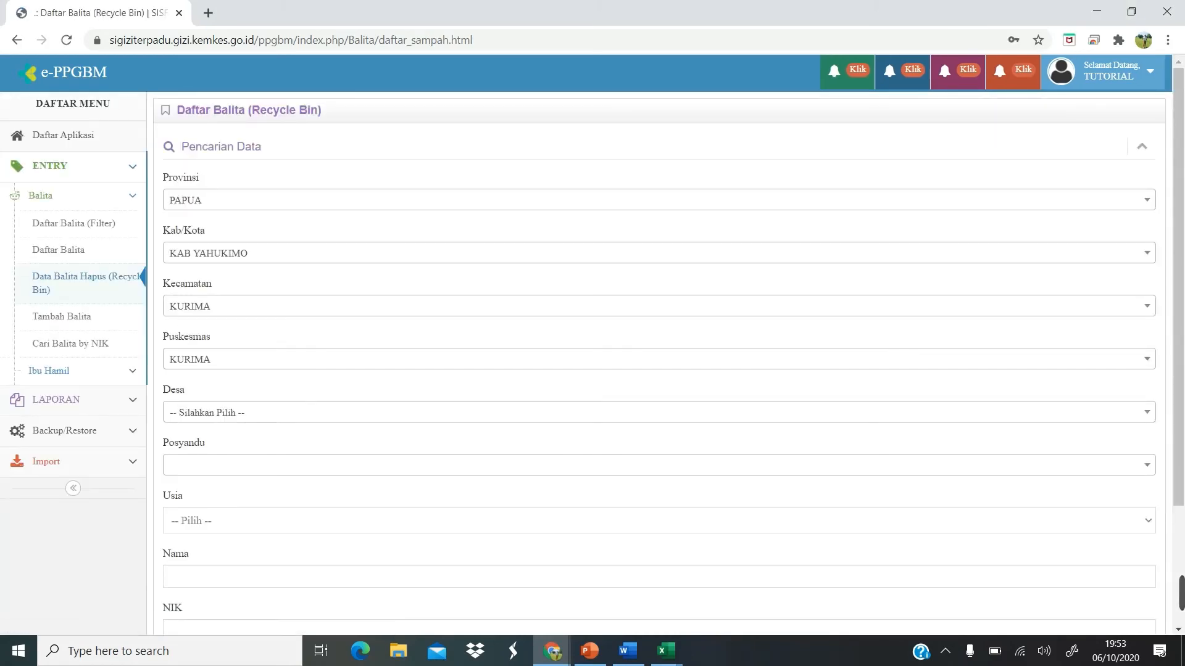
pyautogui.scroll(-3, 659, 364)
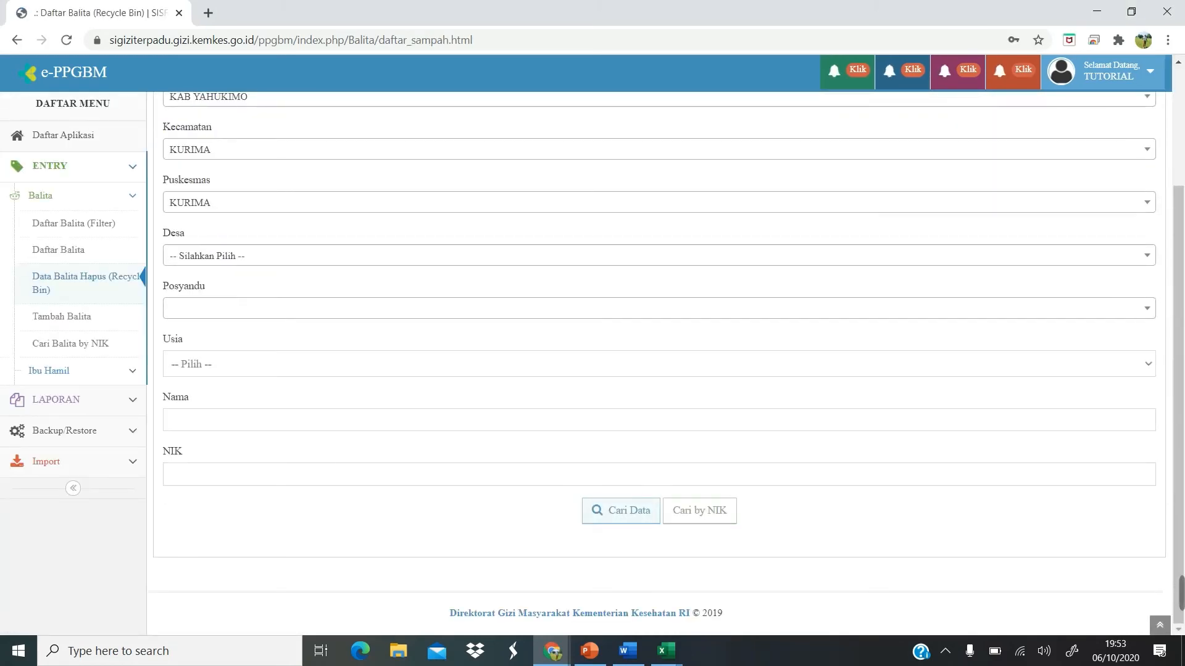
pyautogui.click(642, 255)
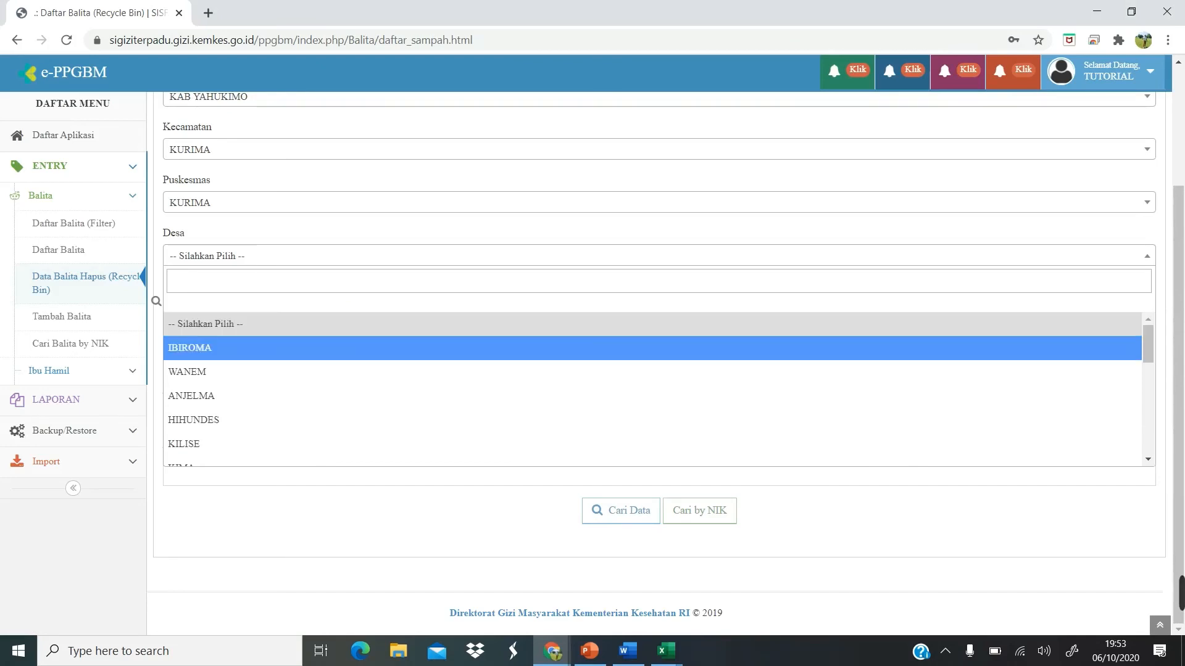
pyautogui.click(654, 348)
pyautogui.click(654, 309)
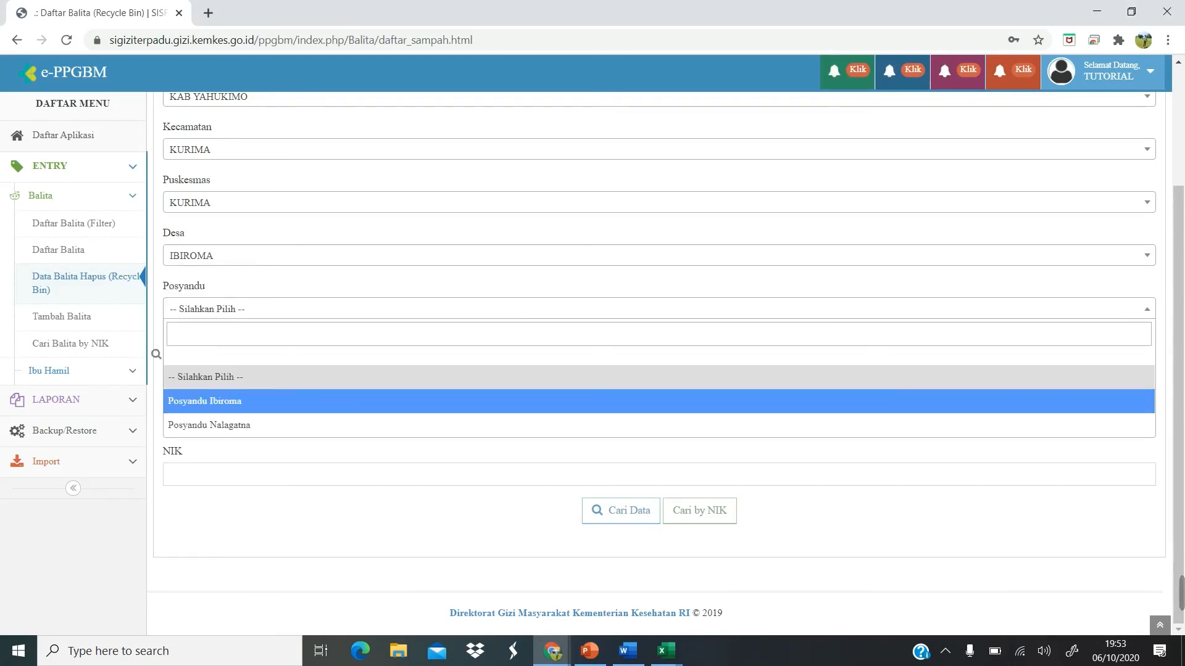
pyautogui.click(654, 401)
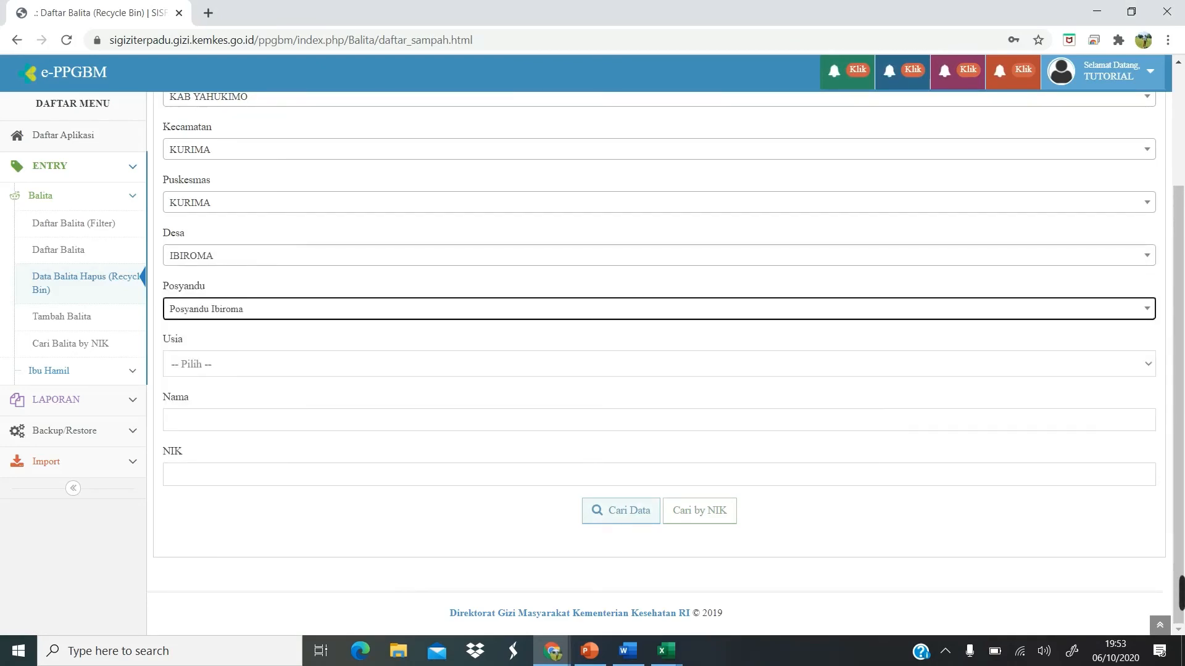
pyautogui.click(621, 510)
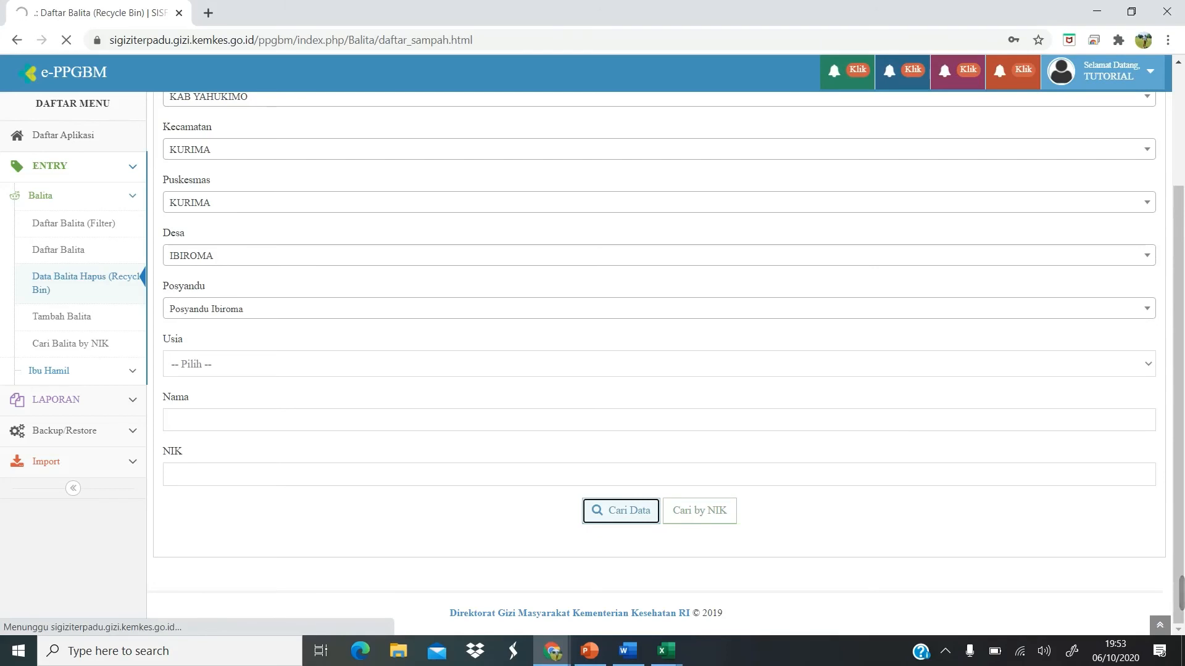
# Go to page 2 of the 108 deleted toddler records and look them over.
pyautogui.scroll(-7, 654, 382)
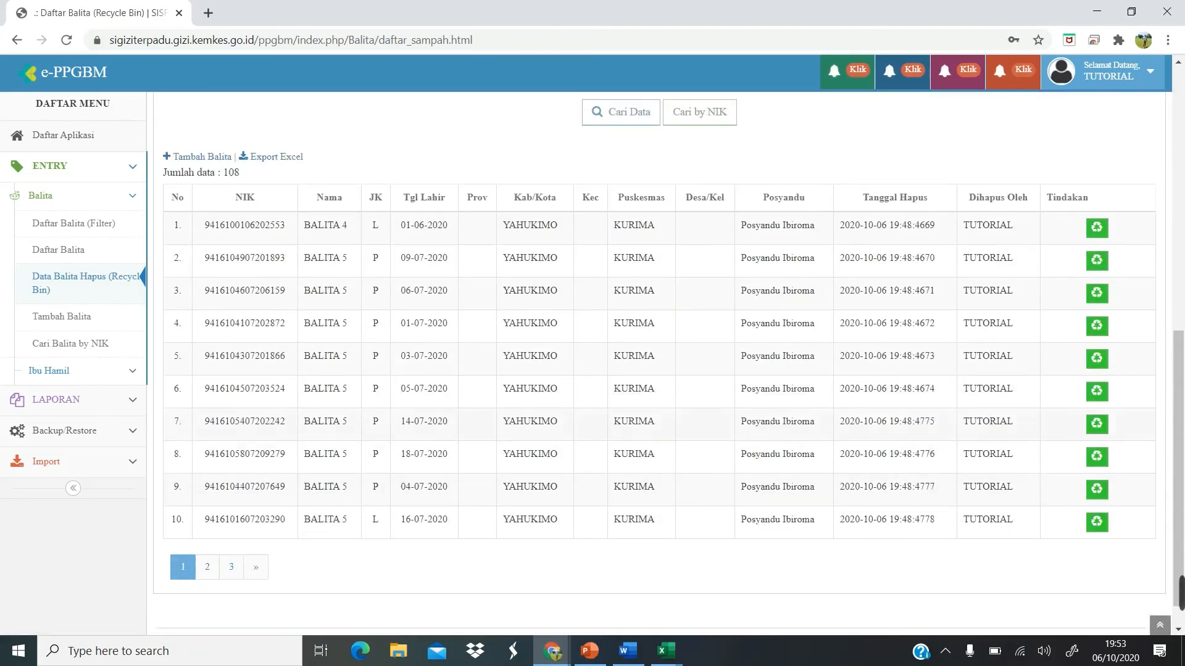
pyautogui.scroll(-1, 654, 389)
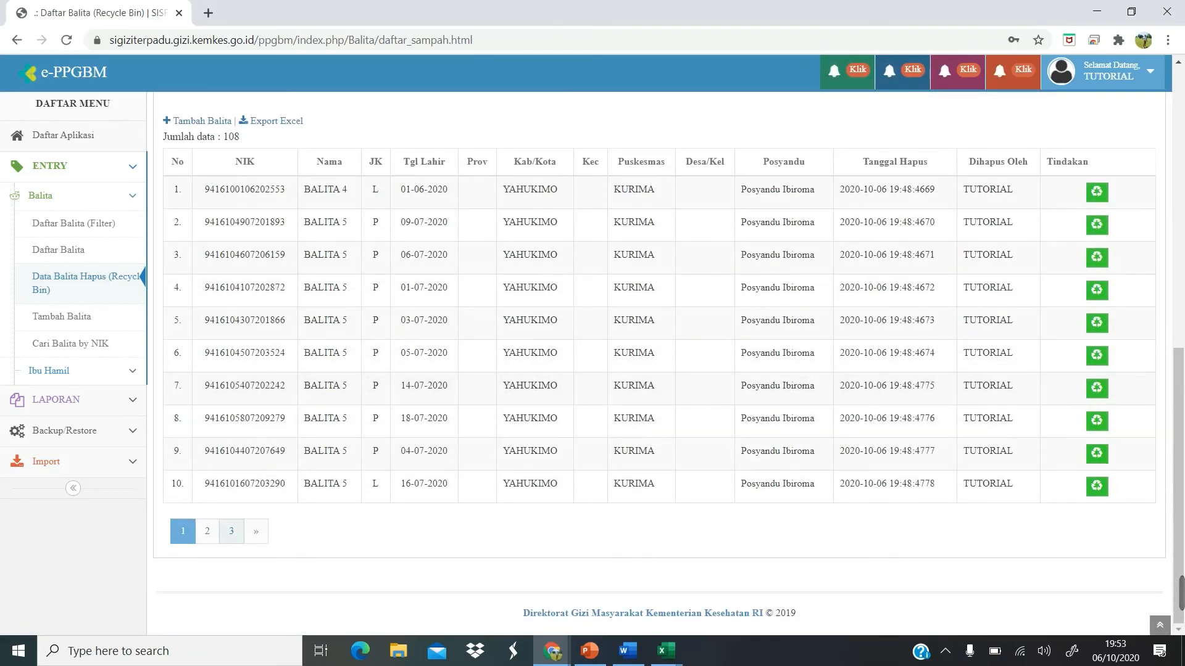
pyautogui.click(208, 531)
pyautogui.scroll(-8, 654, 370)
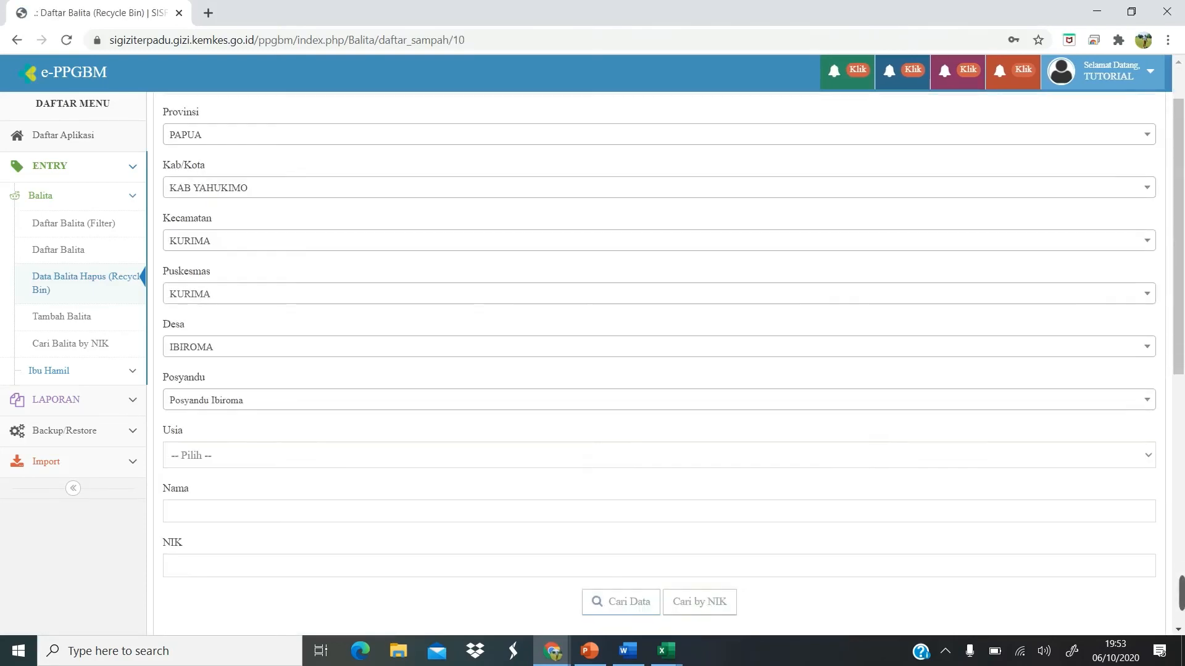
pyautogui.scroll(2, 654, 370)
pyautogui.scroll(6, 654, 370)
pyautogui.scroll(-7, 654, 371)
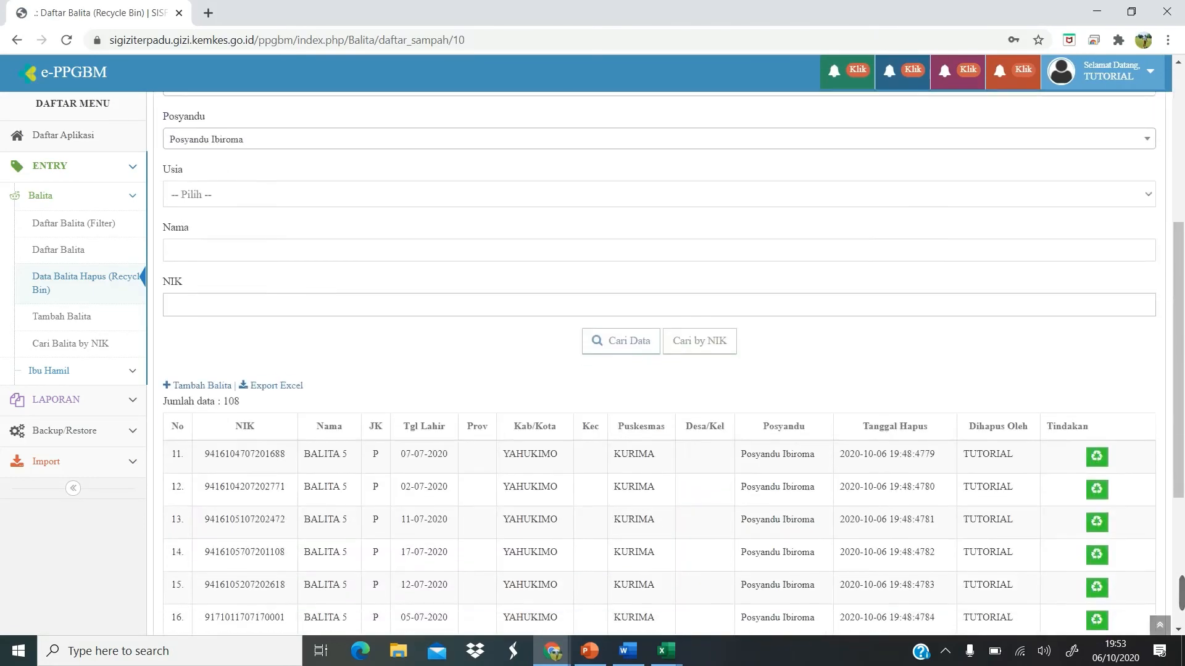